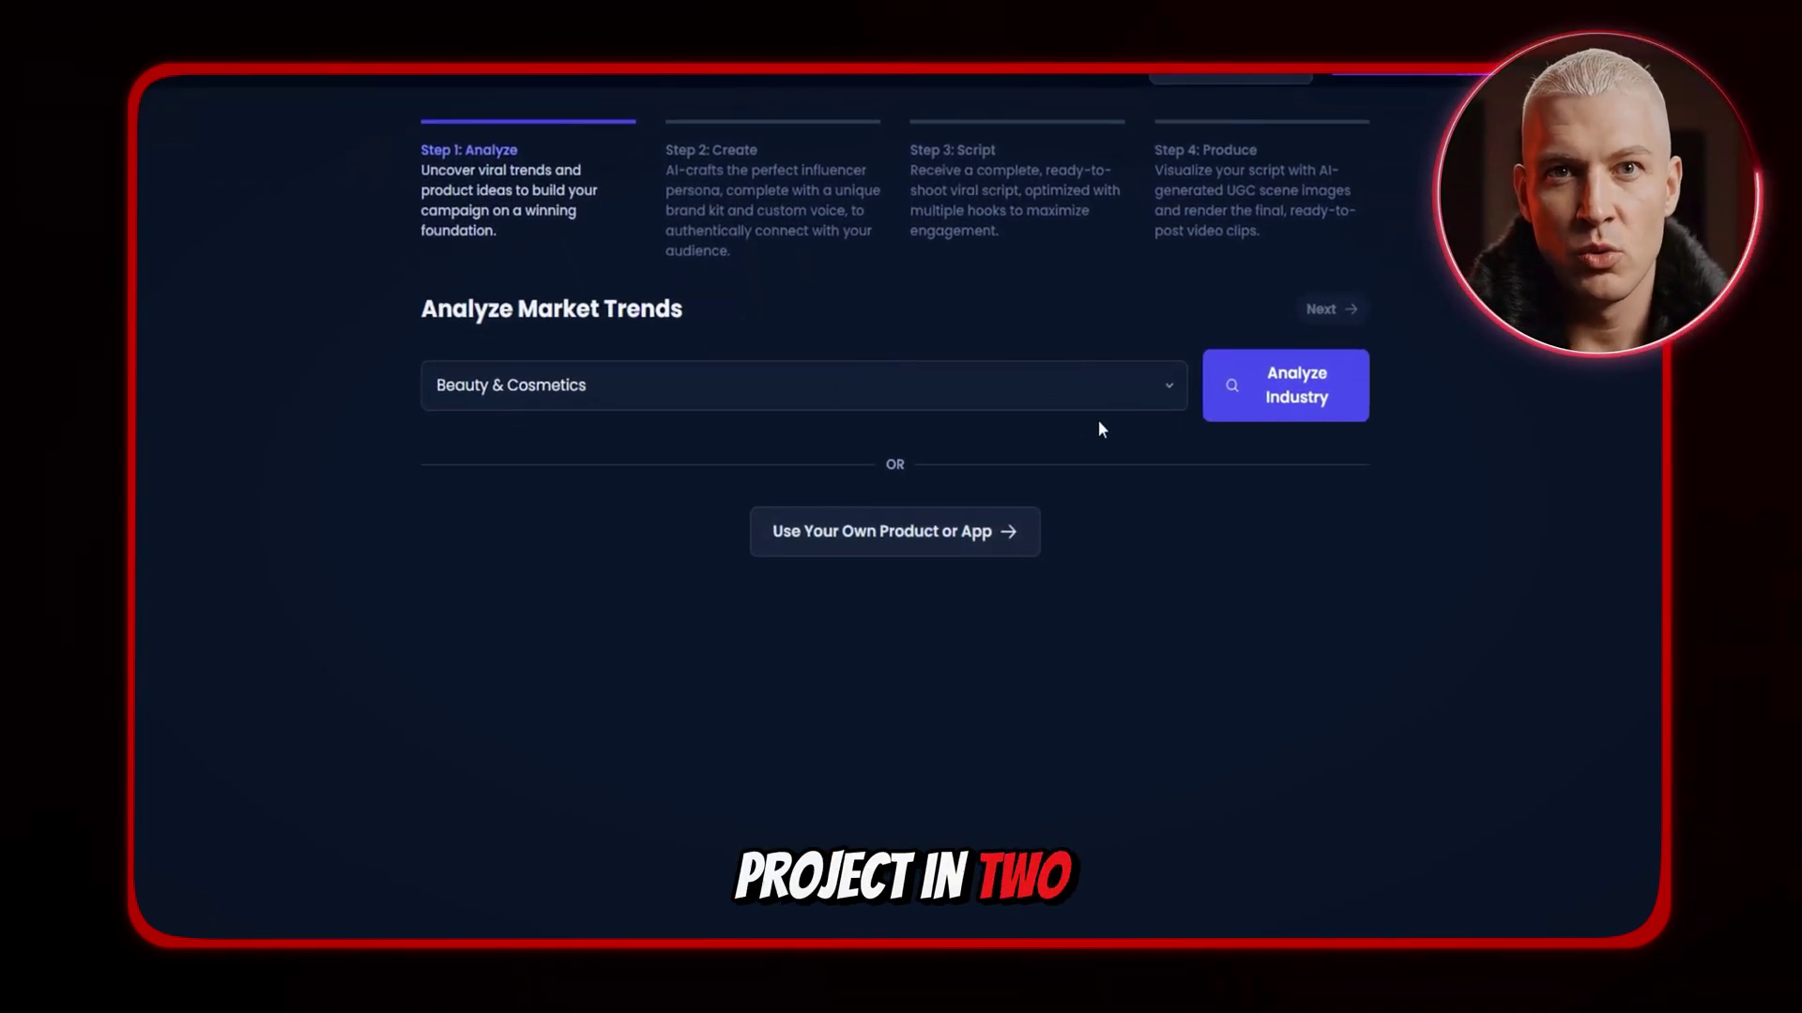
Run the industry trend analysis for Beauty & Cosmetics and review the product ideas
{"action": "left_click", "coordinate": [1155, 417]}
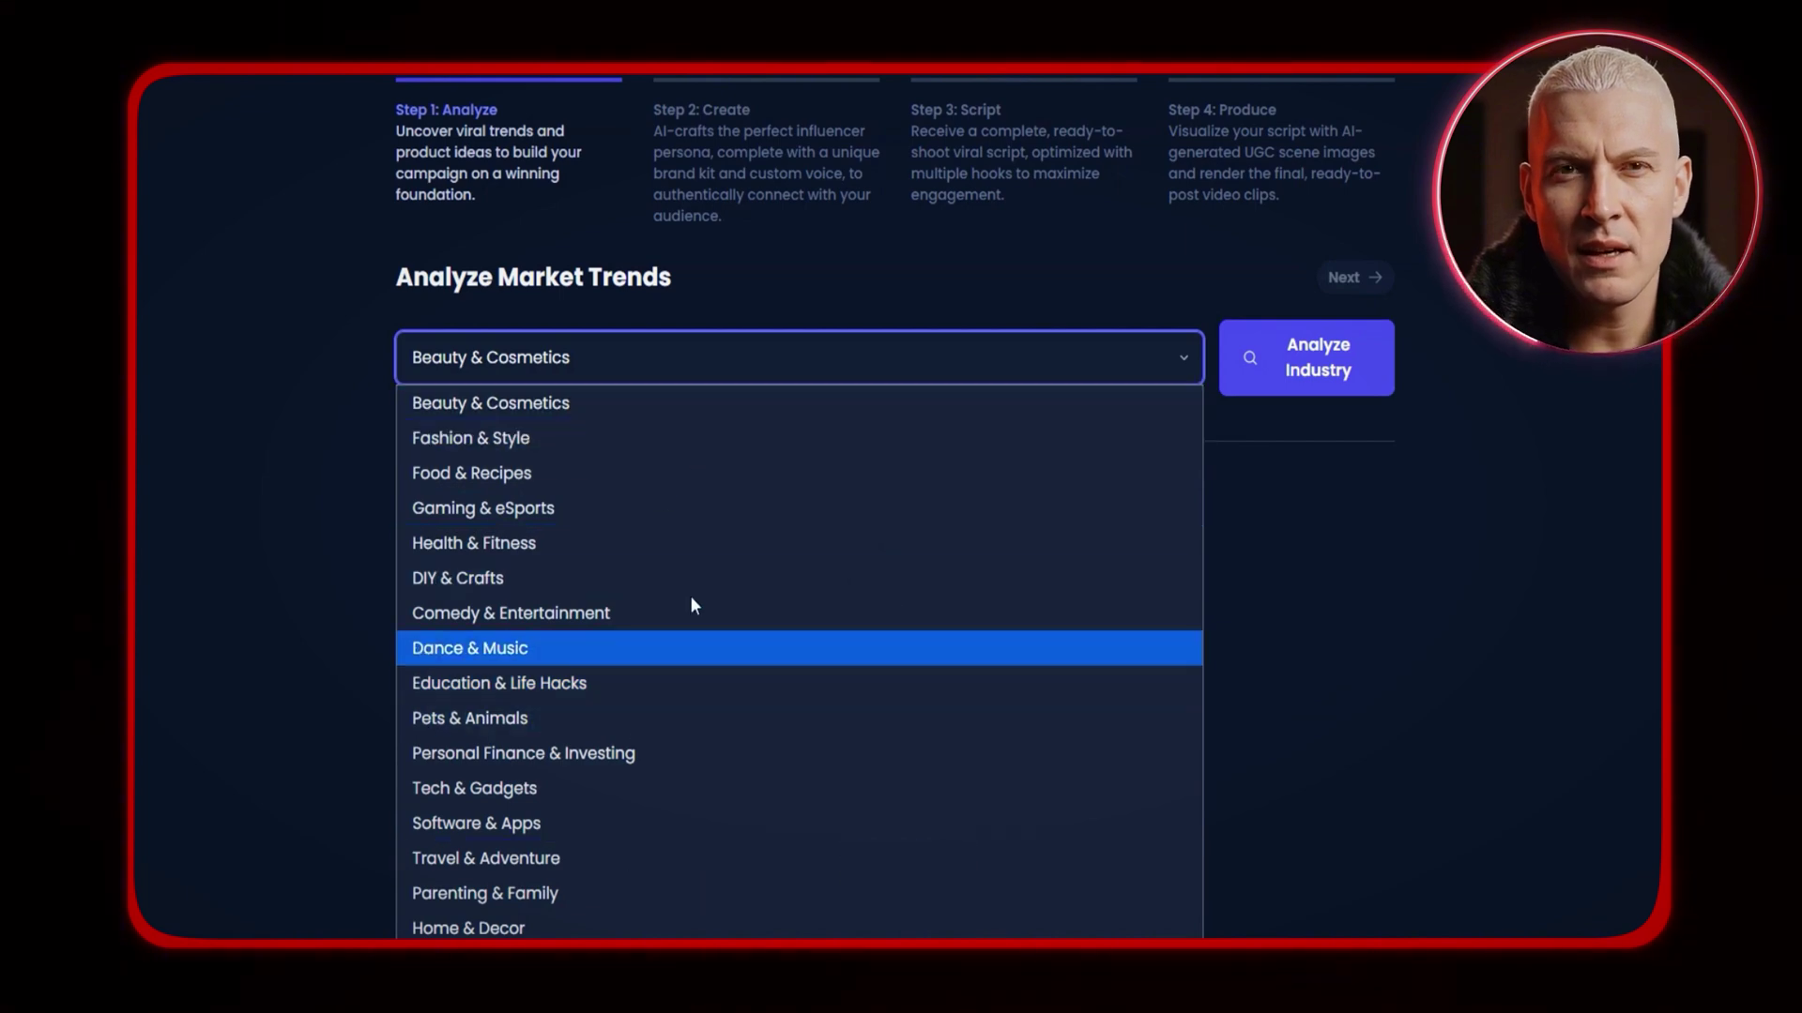
{"action": "left_click", "coordinate": [1322, 373]}
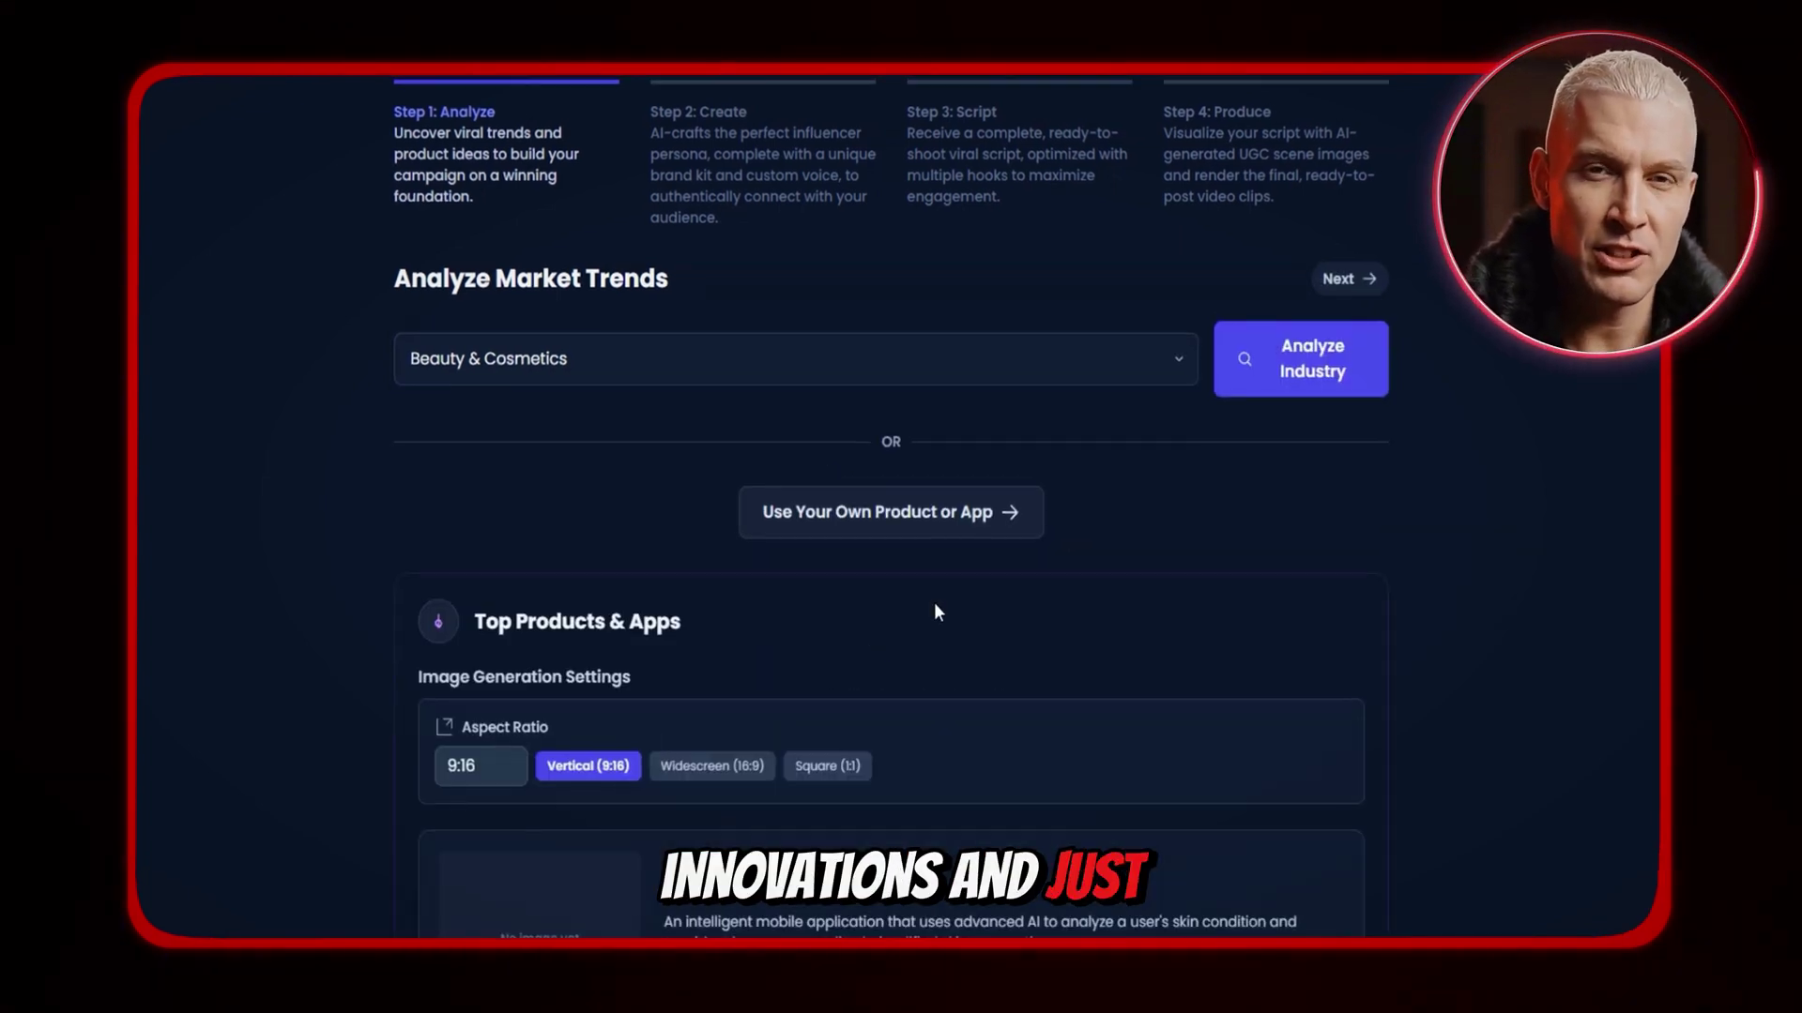
{"action": "scroll", "coordinate": [1013, 702], "scroll_direction": "down", "scroll_amount": 2}
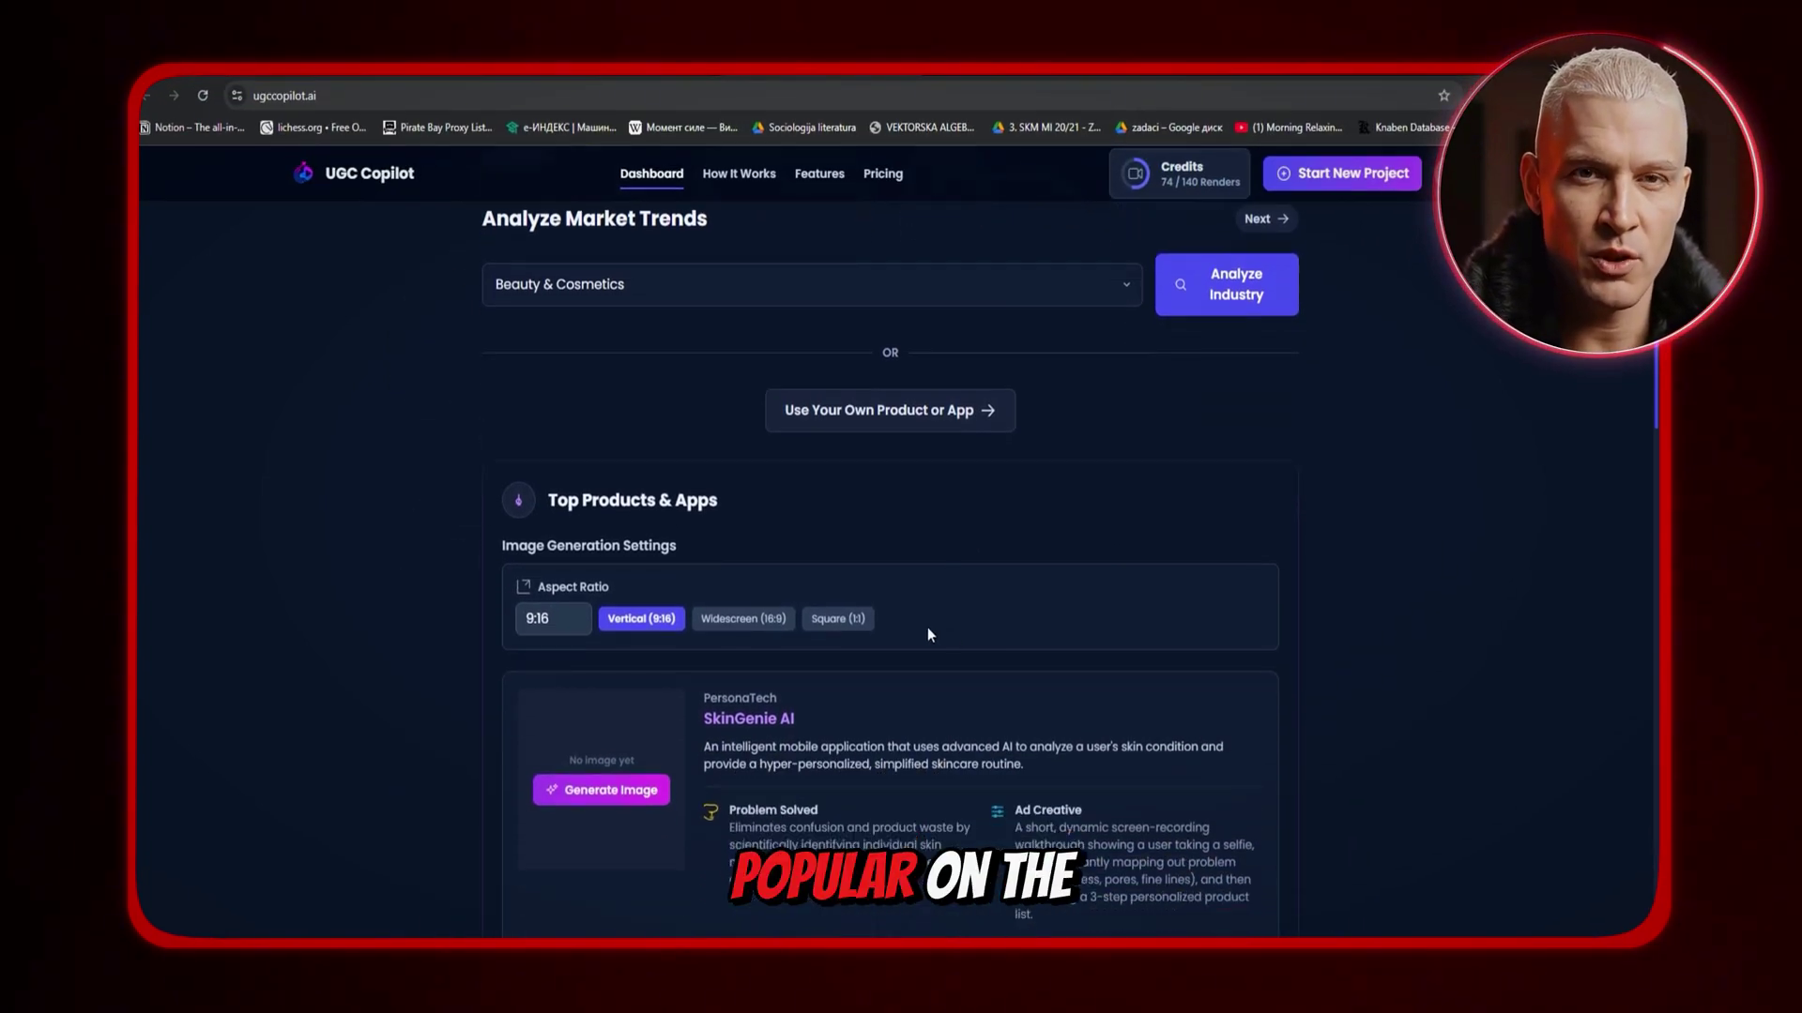
{"action": "scroll", "coordinate": [929, 635], "scroll_direction": "down", "scroll_amount": 4}
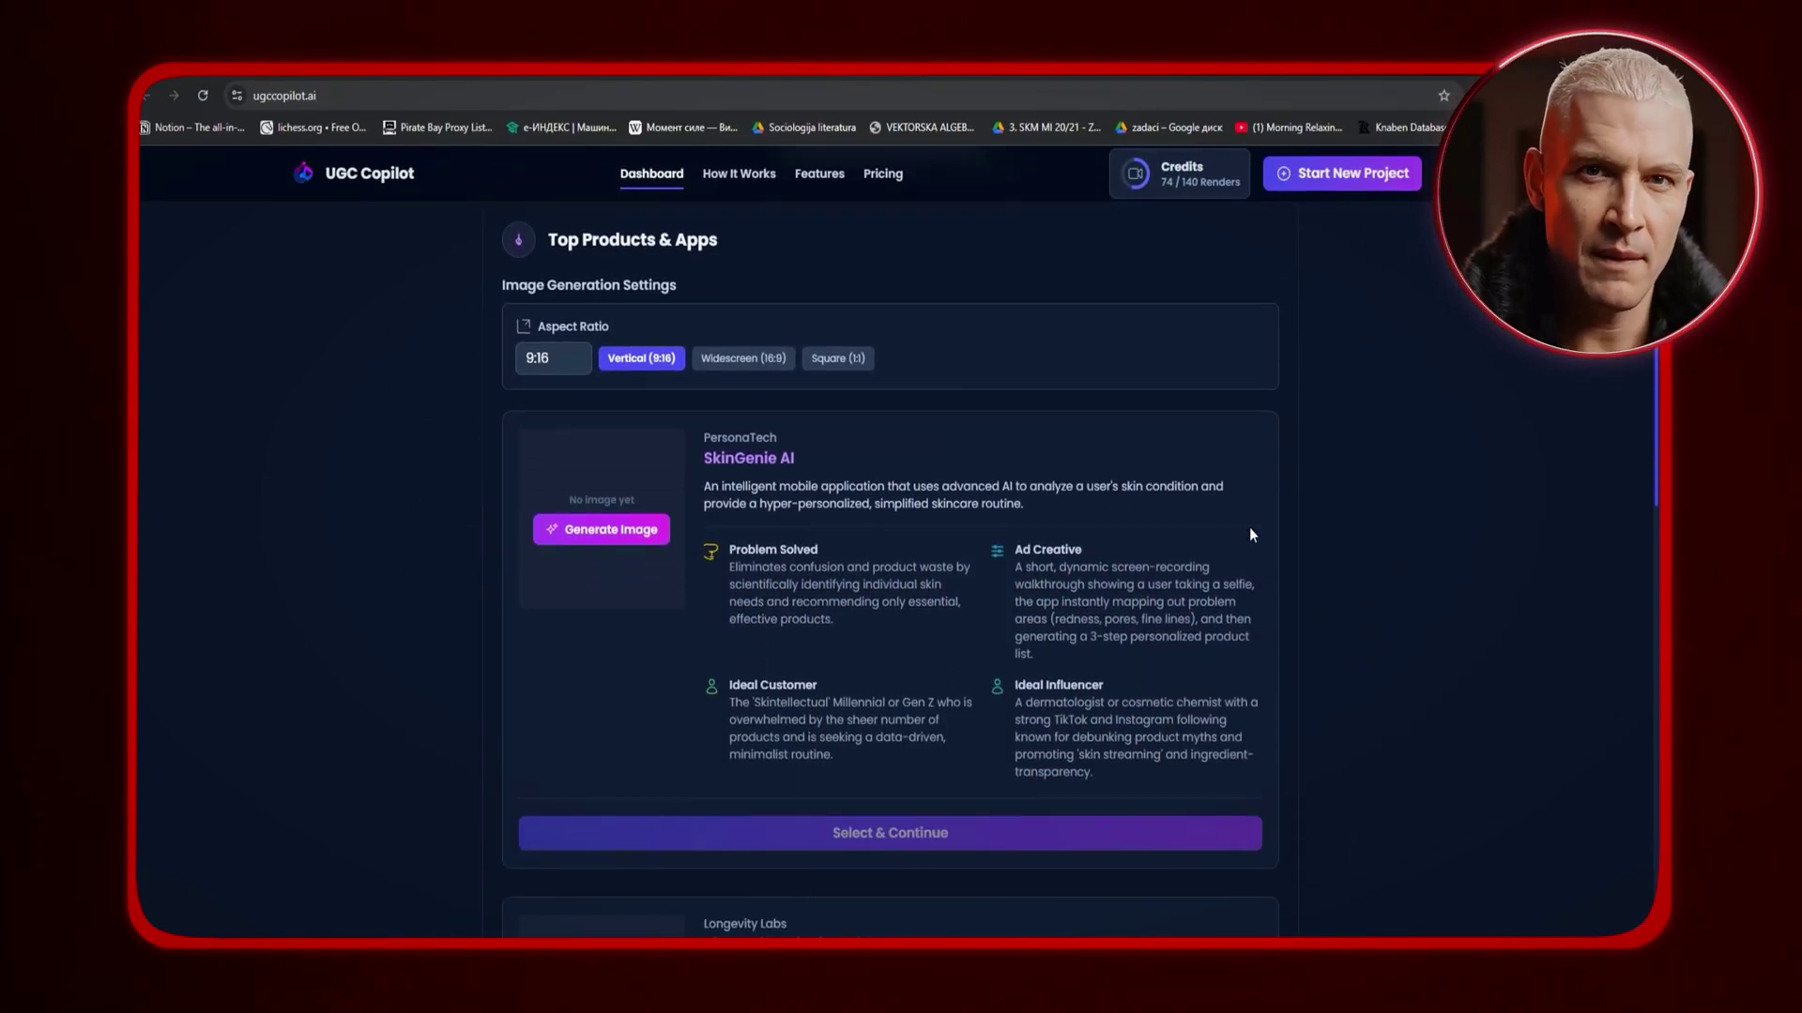
{"action": "scroll", "coordinate": [641, 494], "scroll_direction": "down", "scroll_amount": 4}
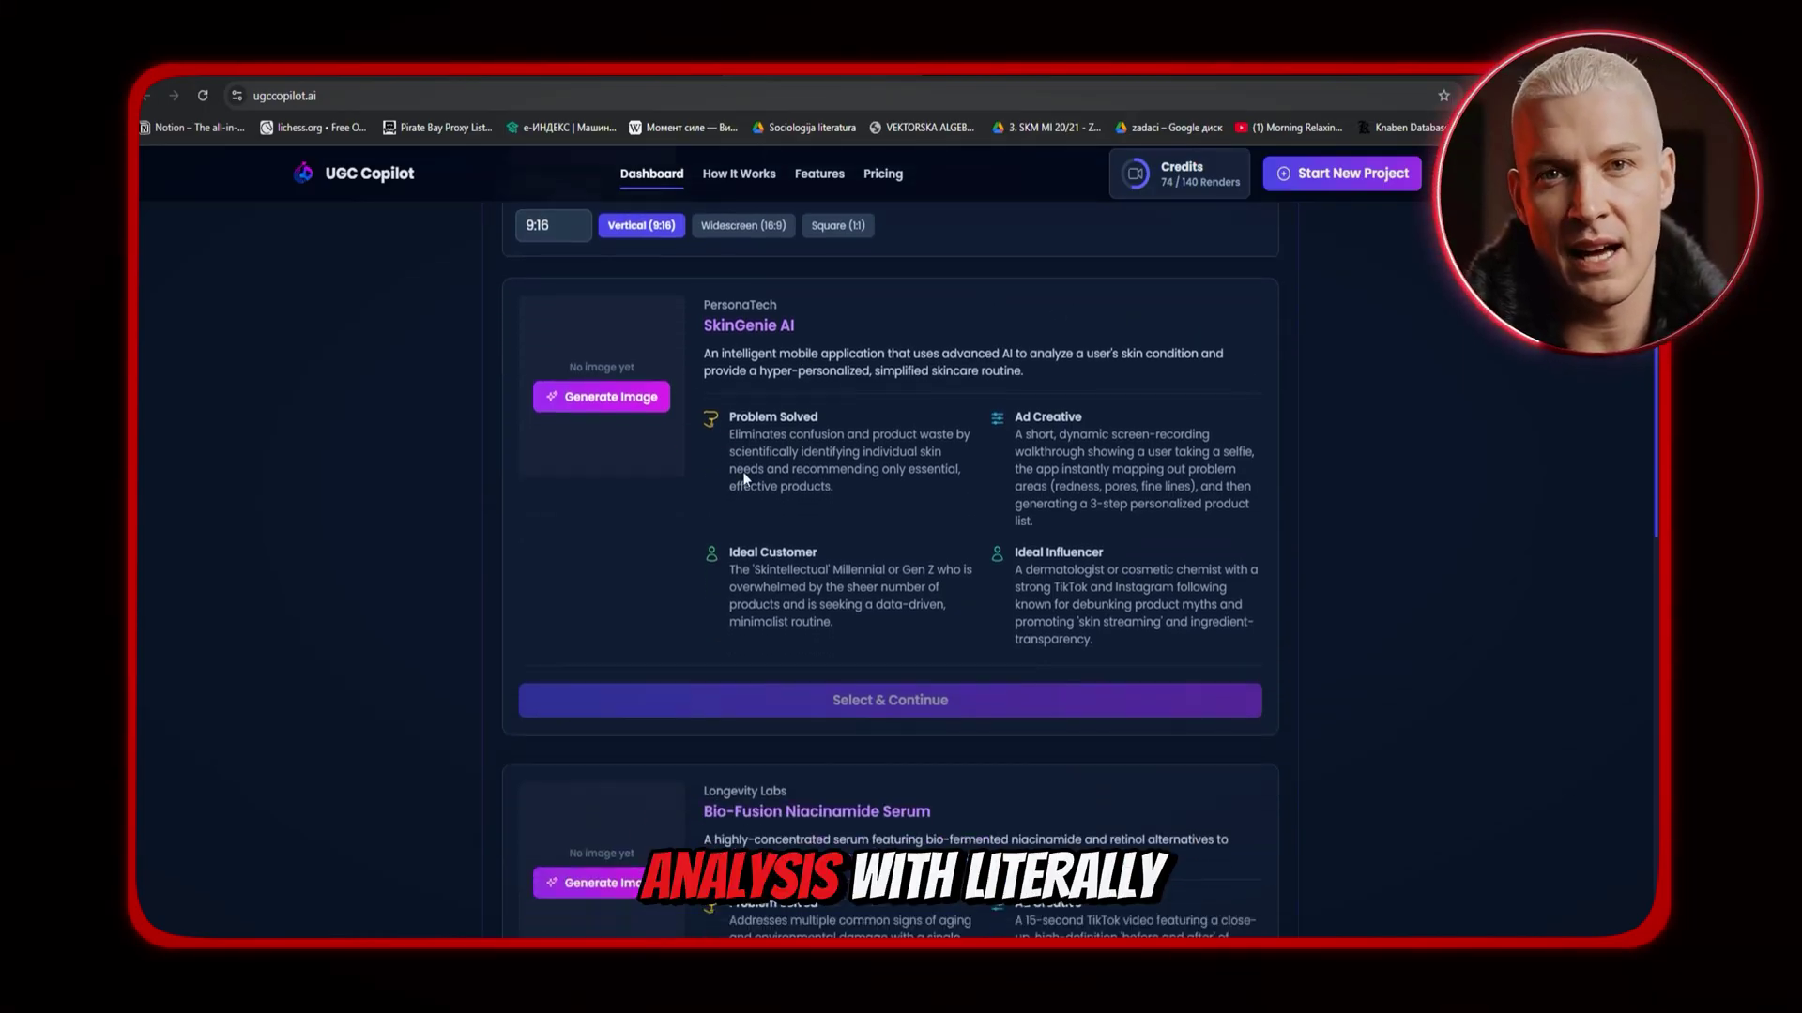
{"action": "scroll", "coordinate": [1098, 535], "scroll_direction": "up", "scroll_amount": 4}
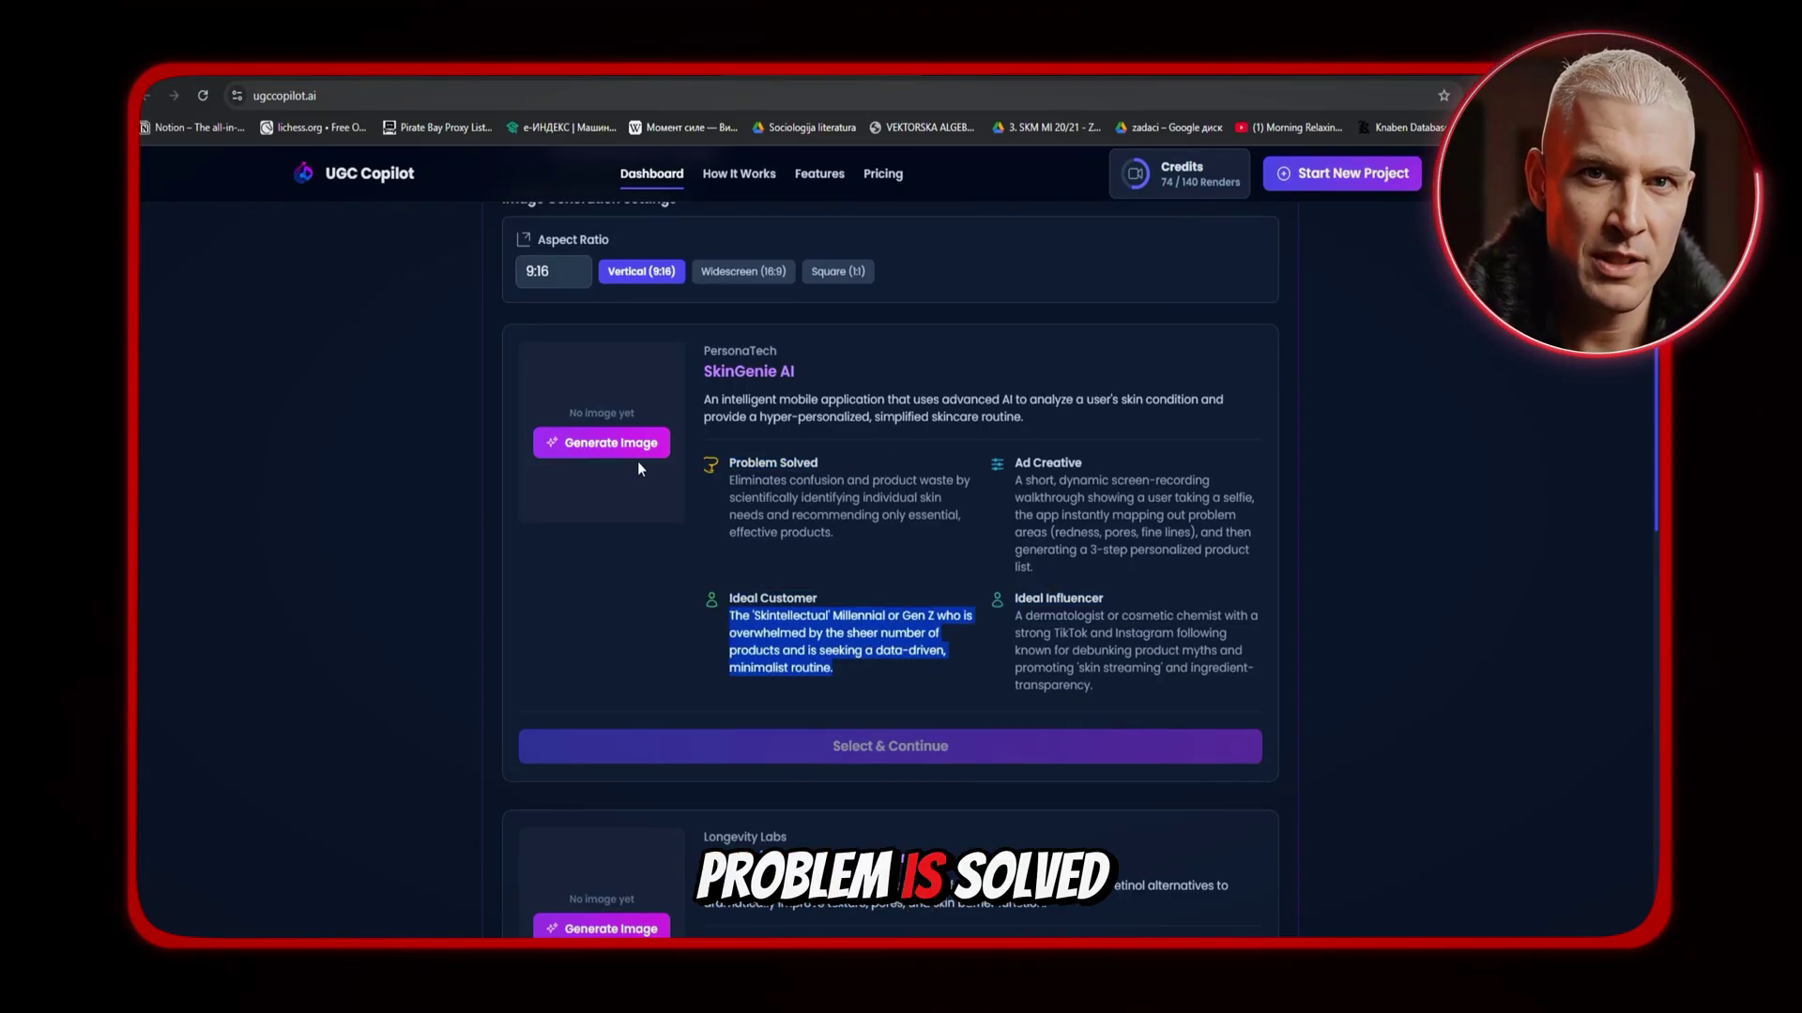
Select the SkinGenie AI idea and continue with it
{"action": "left_click", "coordinate": [615, 746]}
{"action": "scroll", "coordinate": [617, 681], "scroll_direction": "down", "scroll_amount": 3}
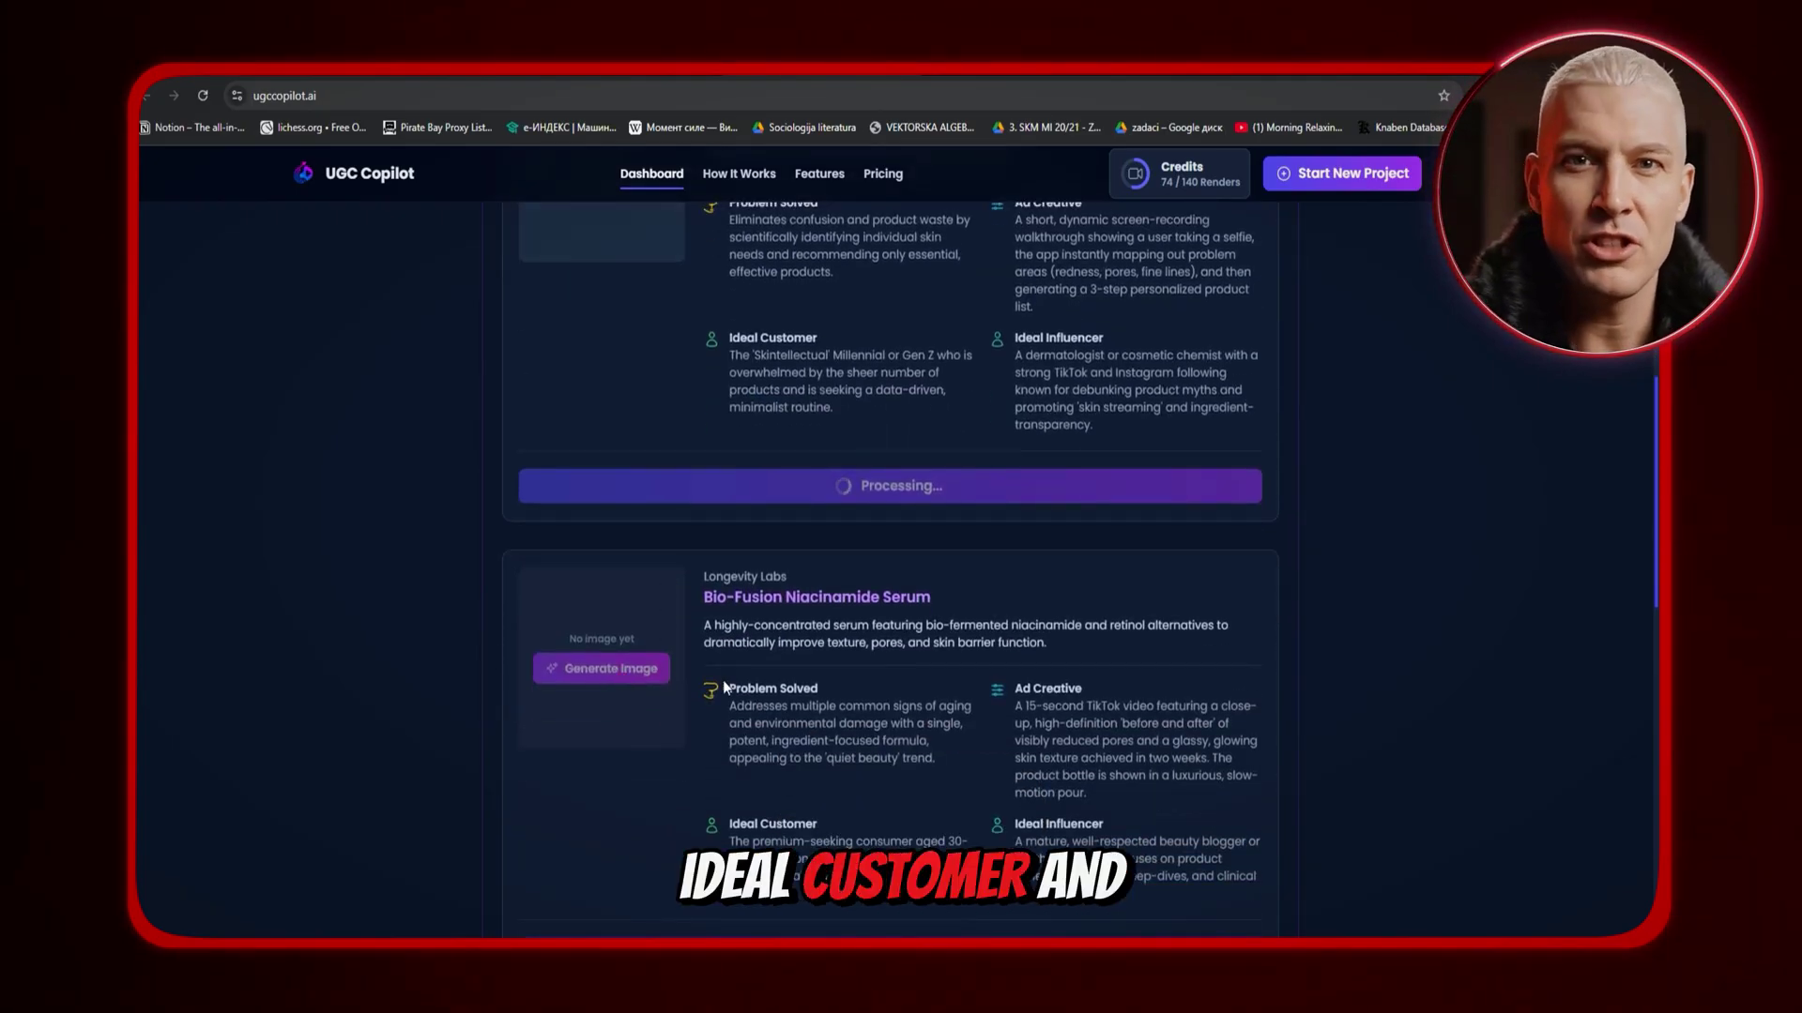
{"action": "scroll", "coordinate": [838, 614], "scroll_direction": "down", "scroll_amount": 3}
{"action": "scroll", "coordinate": [830, 764], "scroll_direction": "up", "scroll_amount": 6}
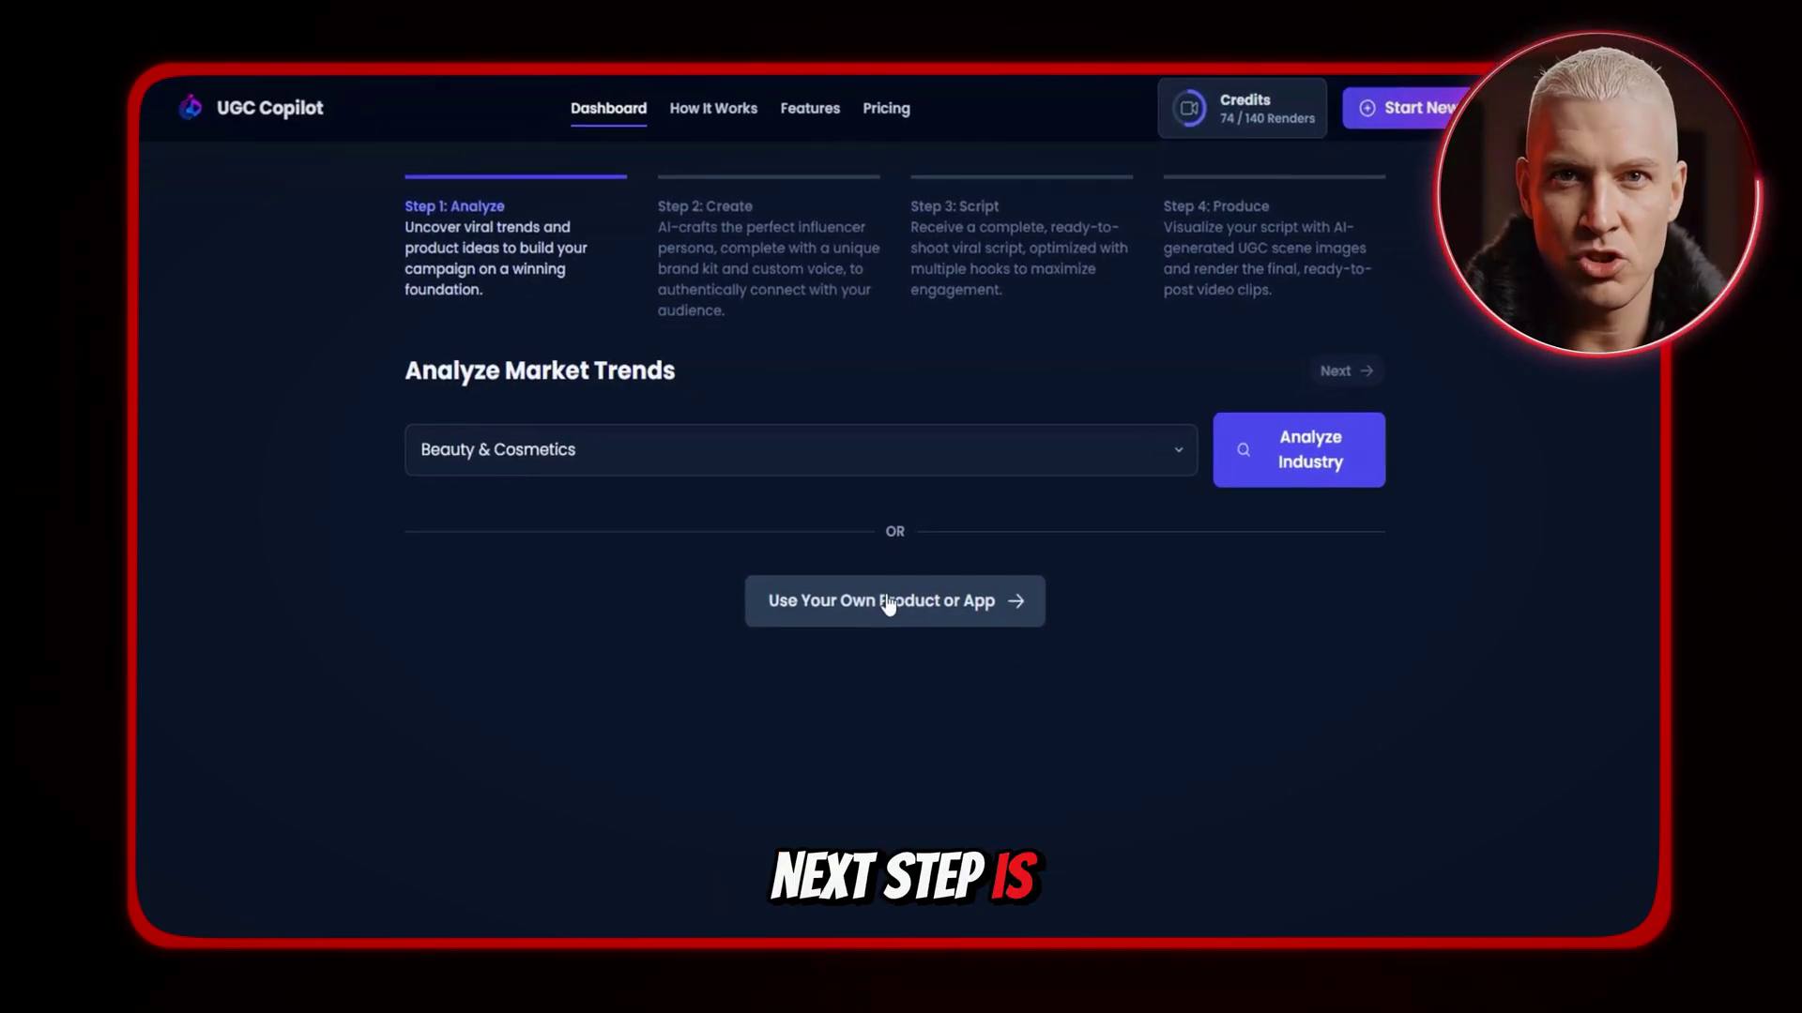
Start an own-product profile using OpenAI Sora 2 video and High Quality images
{"action": "left_click", "coordinate": [882, 605]}
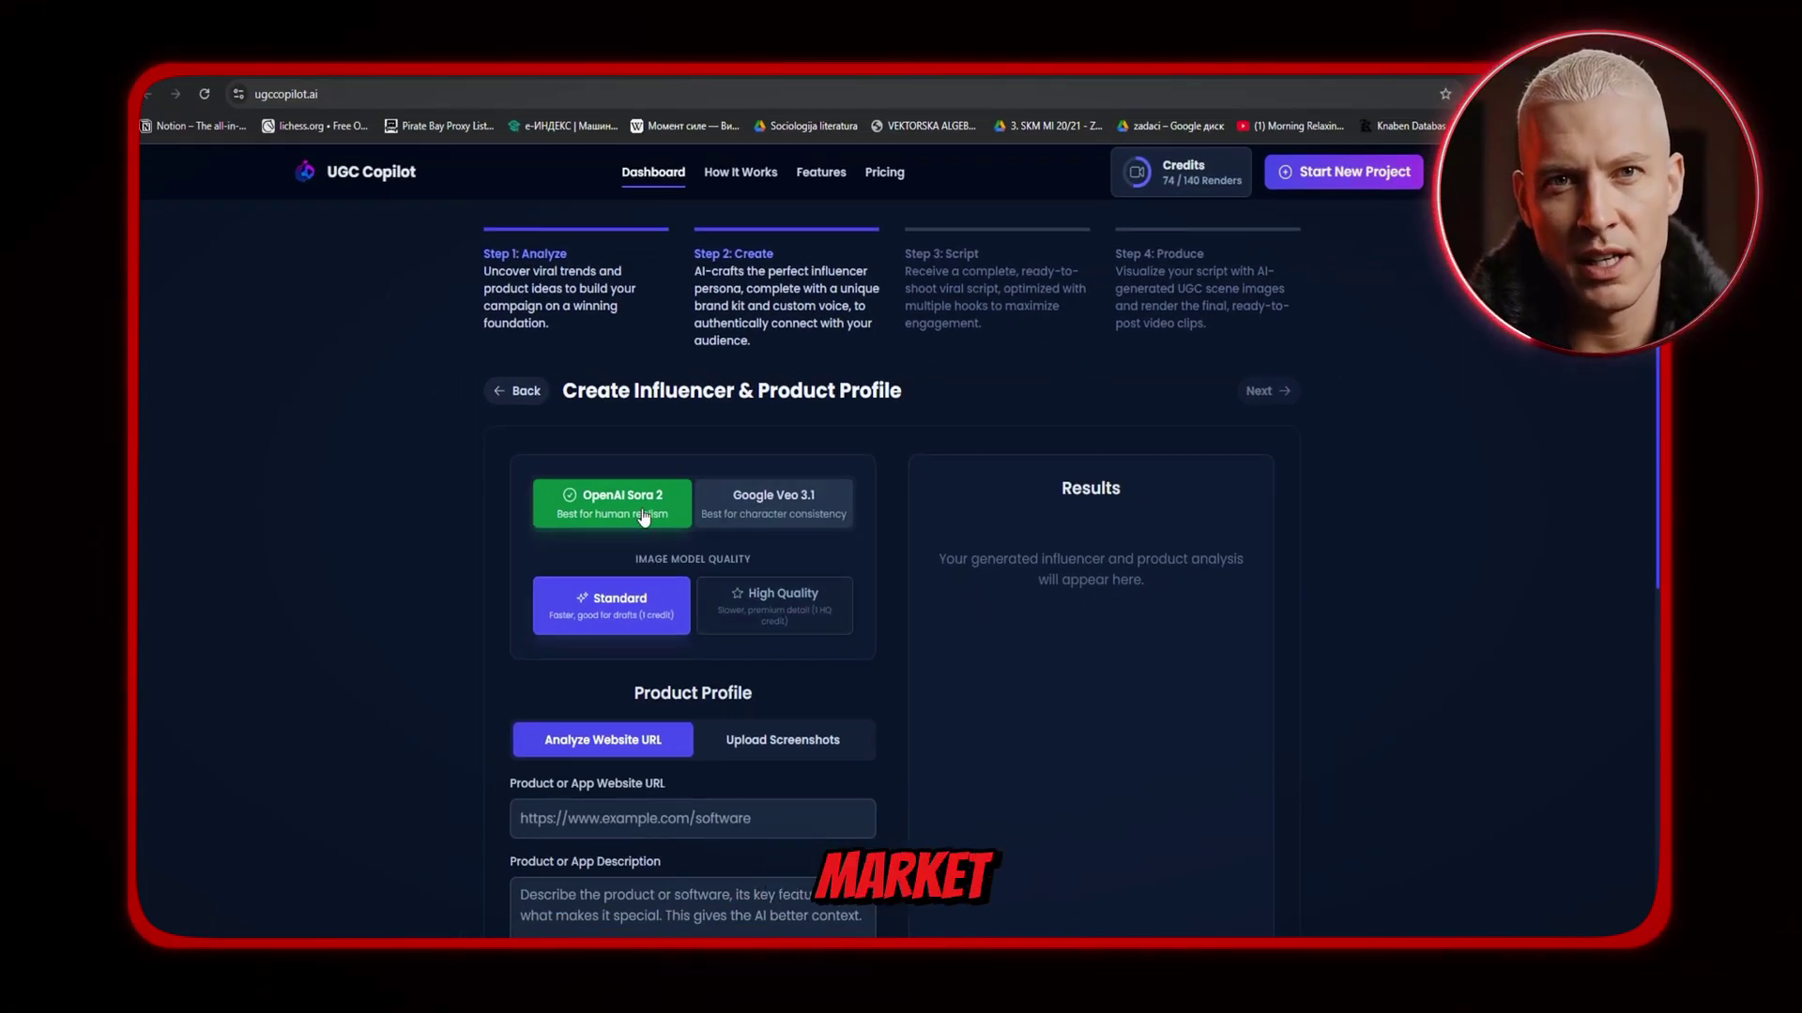
{"action": "left_click", "coordinate": [756, 507]}
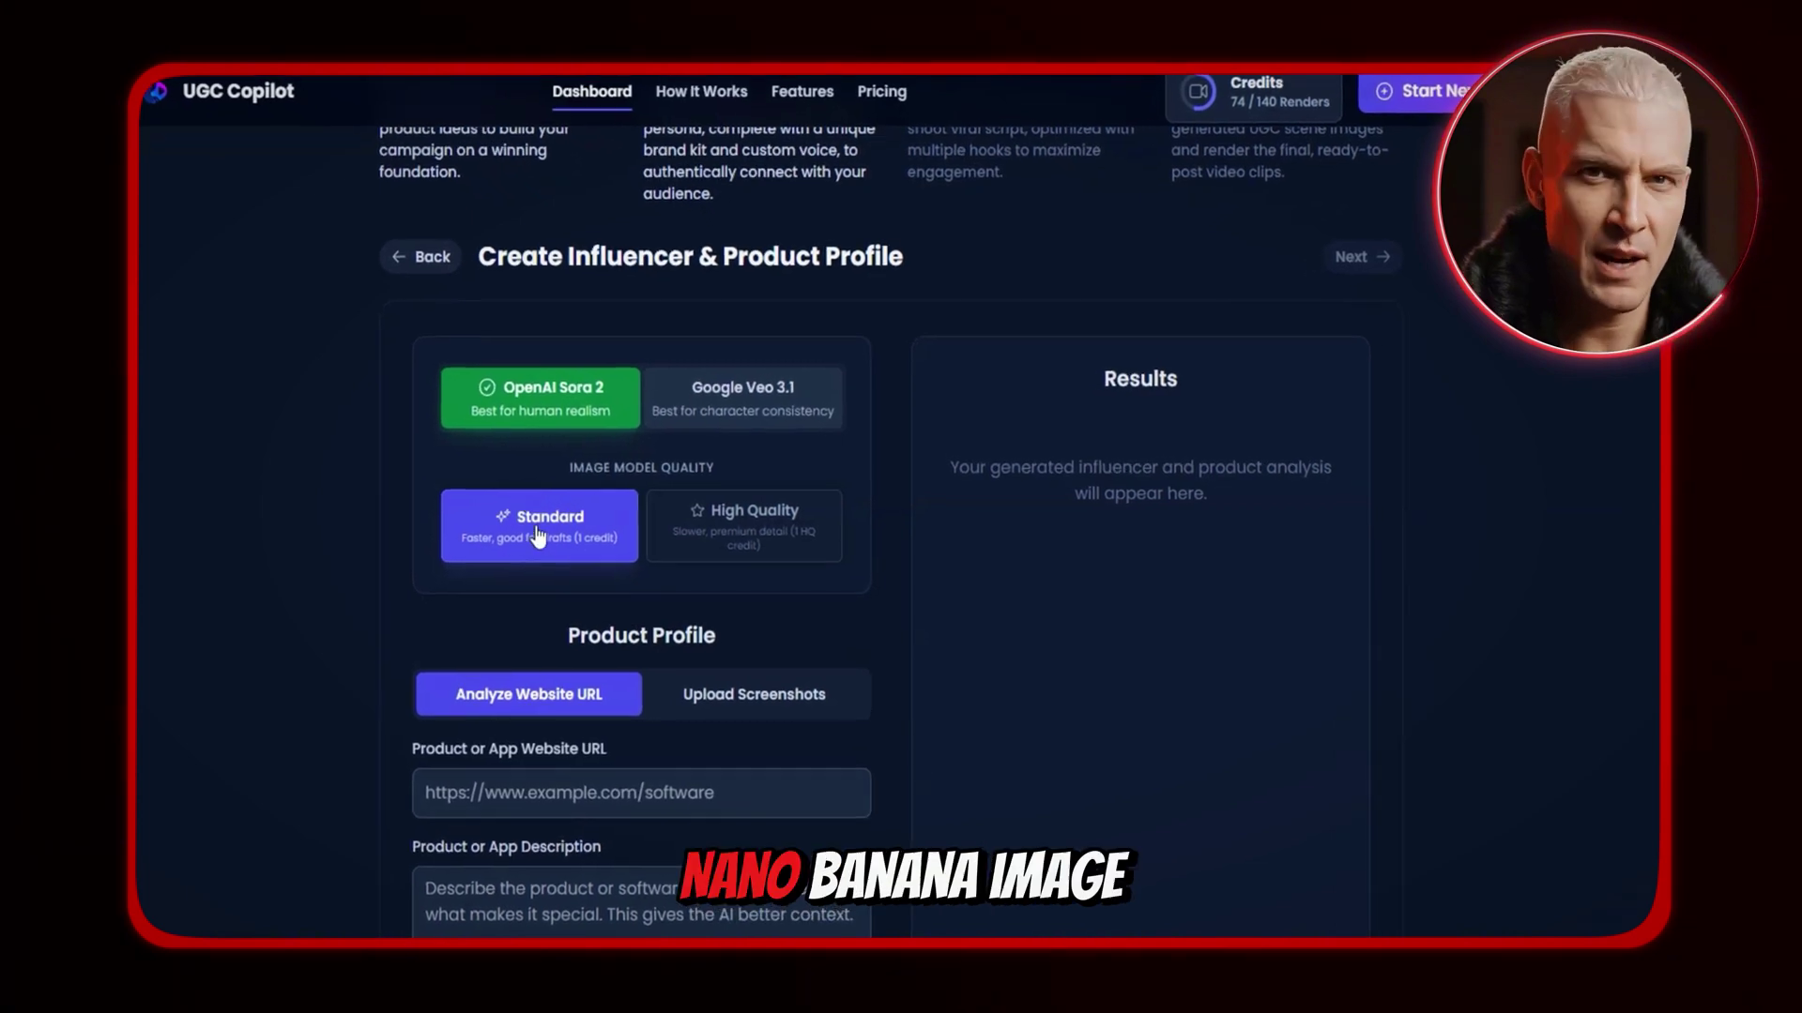
{"action": "left_click", "coordinate": [797, 525]}
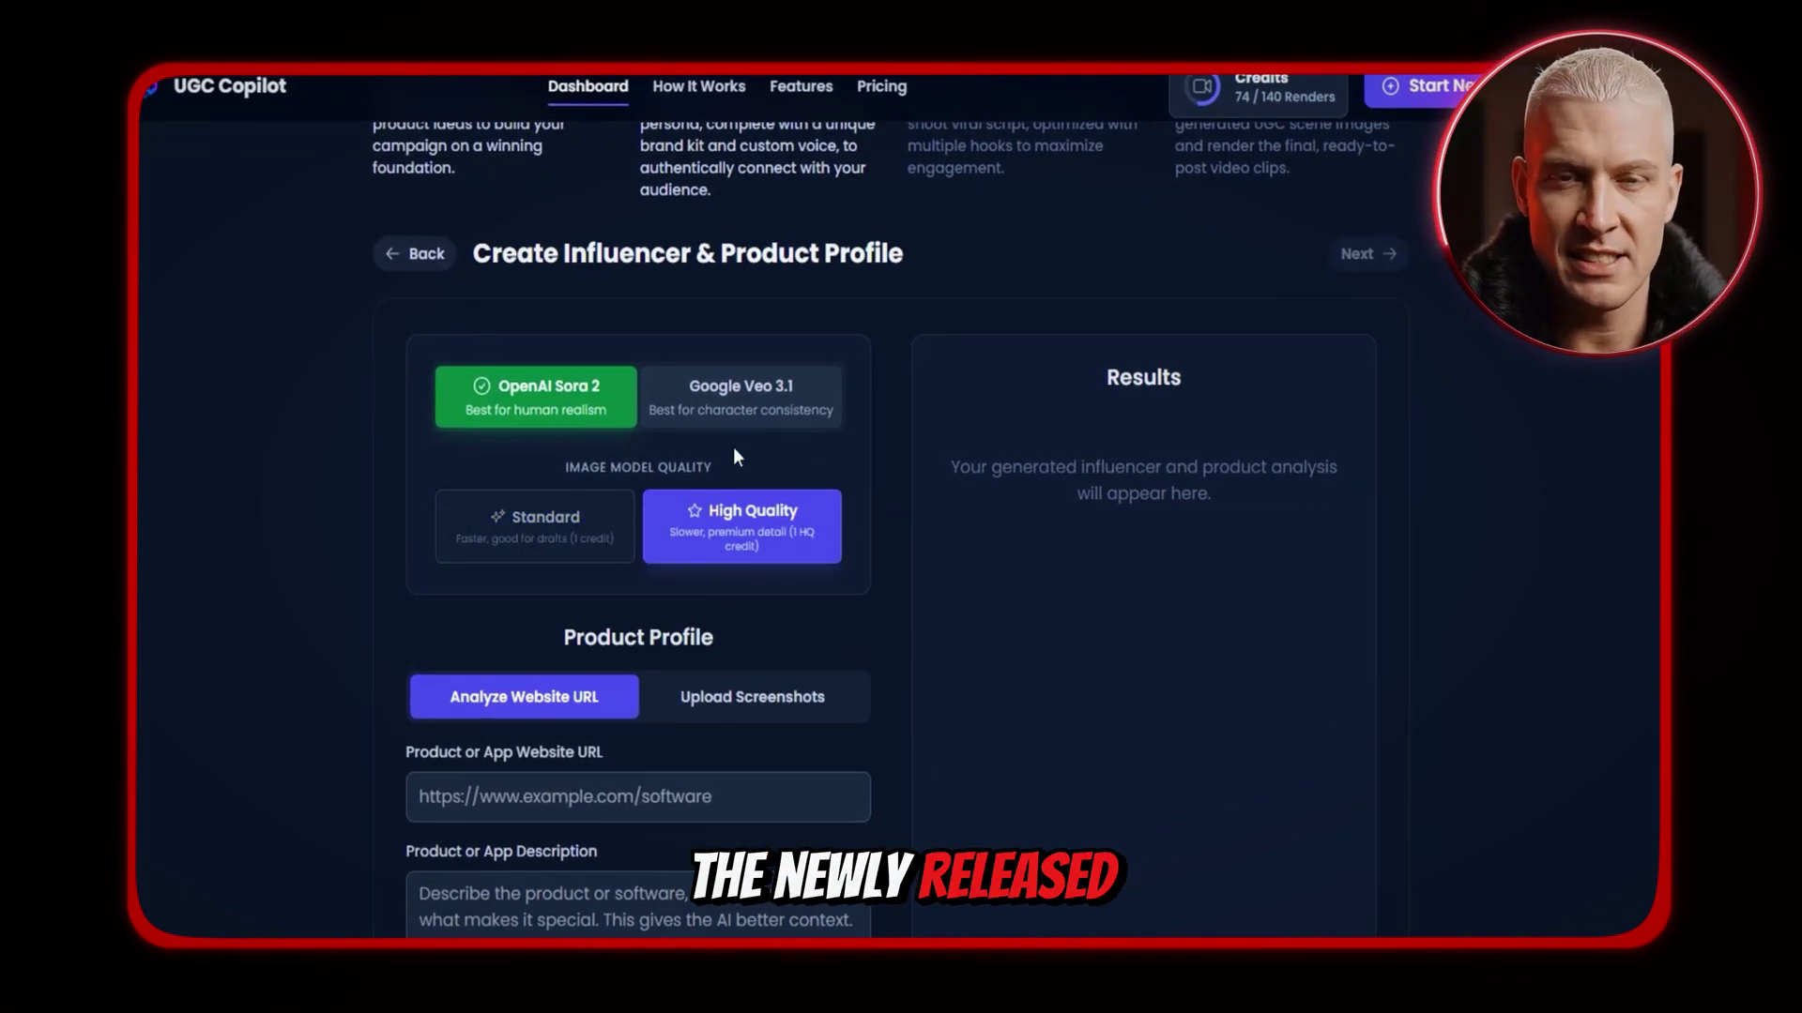
{"action": "scroll", "coordinate": [788, 528], "scroll_direction": "down", "scroll_amount": 1}
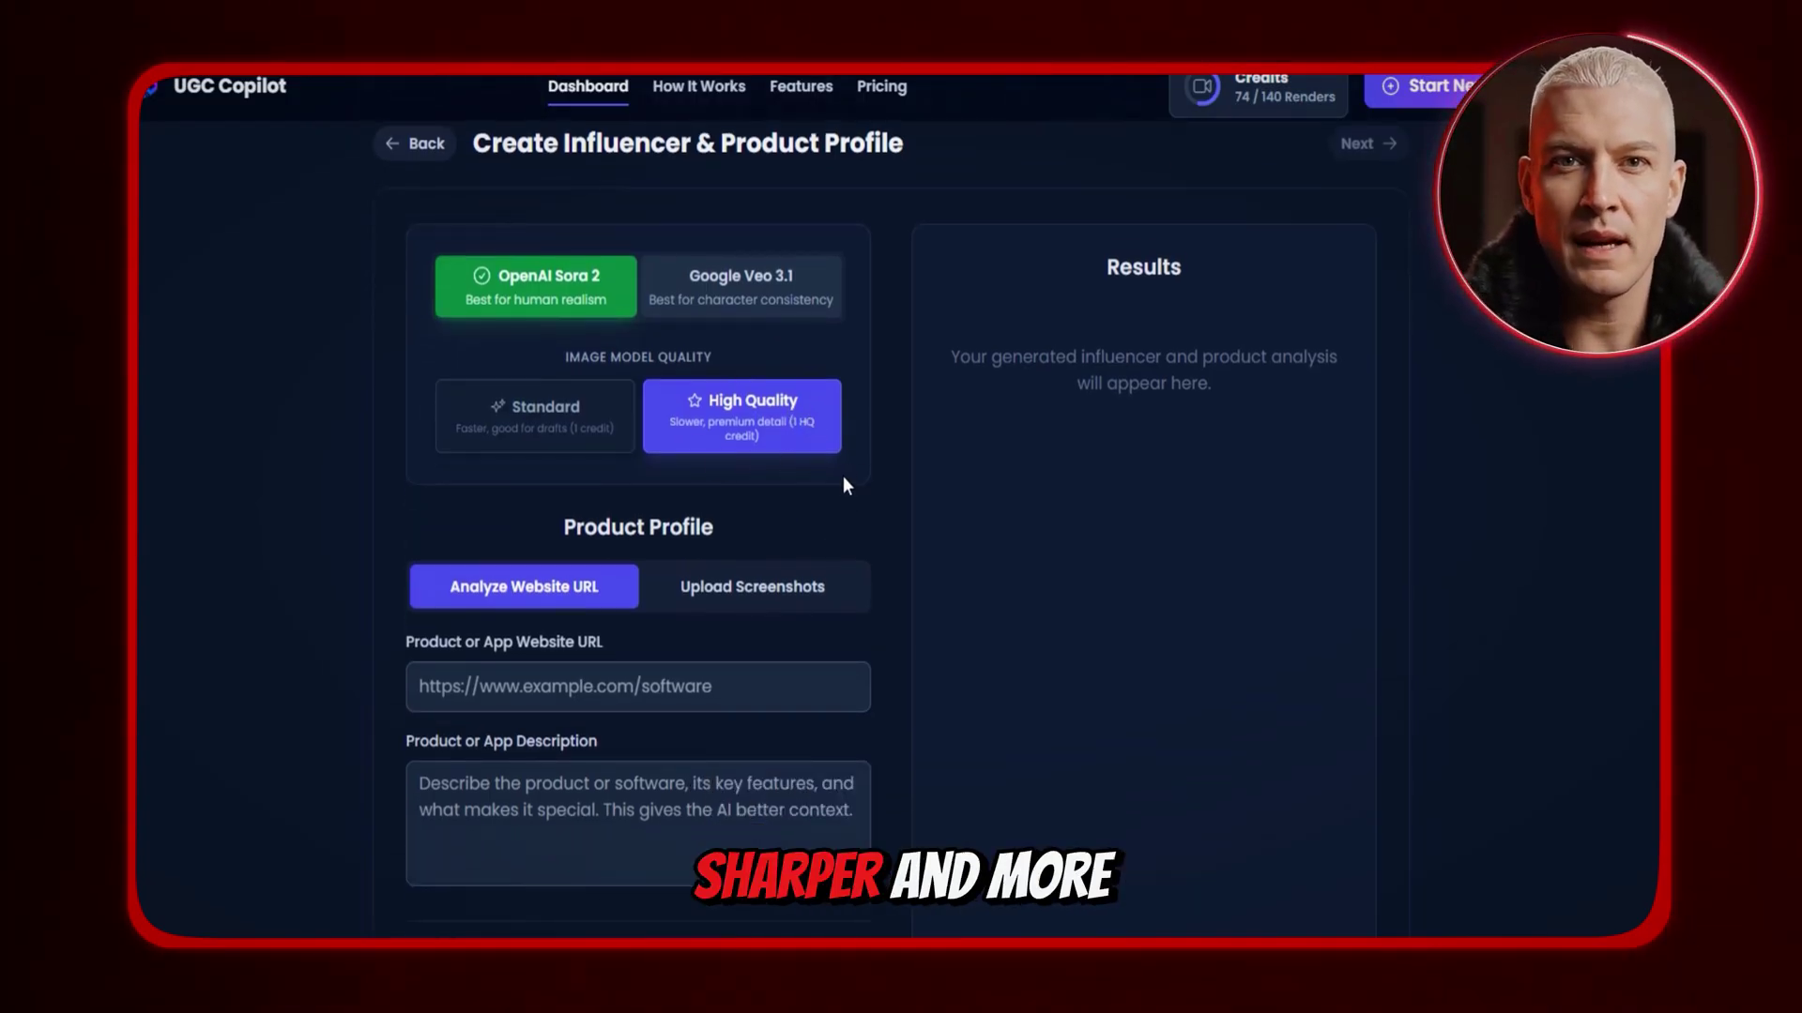
{"action": "scroll", "coordinate": [797, 493], "scroll_direction": "down", "scroll_amount": 1}
{"action": "left_click", "coordinate": [626, 583]}
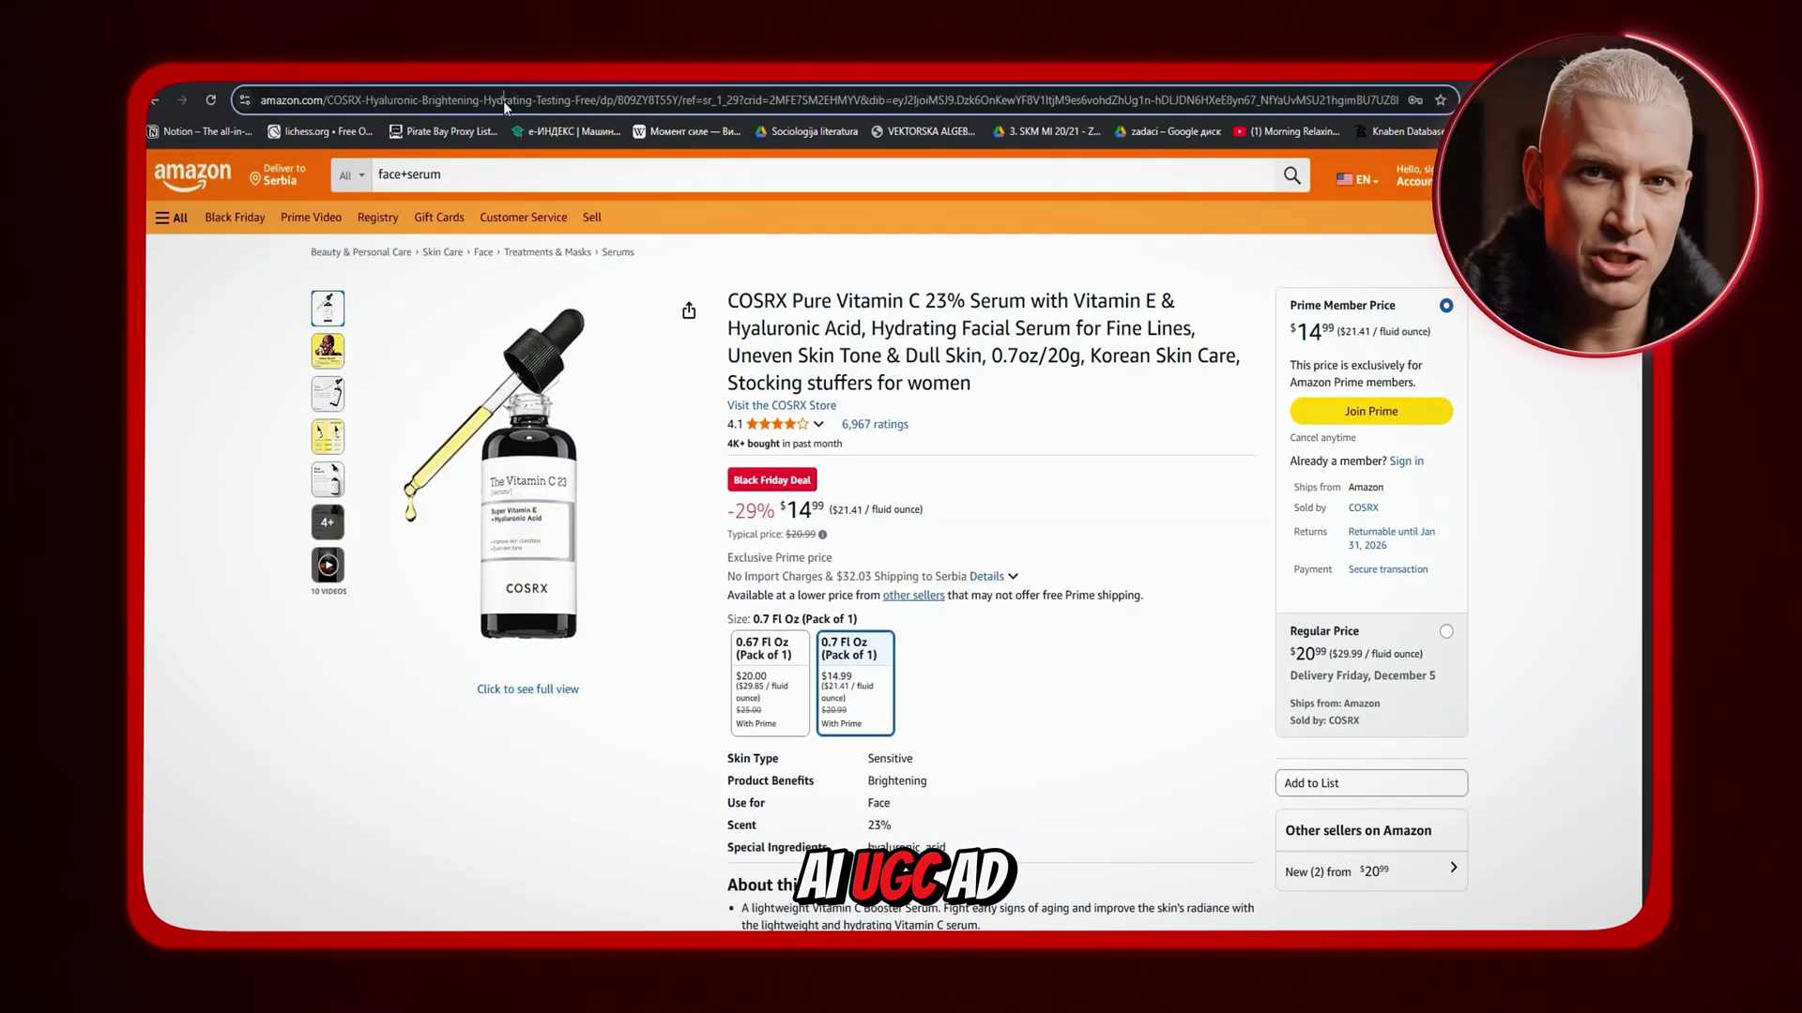
Paste the COSRX serum's Amazon link as the website URL and its title as the description
{"action": "right_click", "coordinate": [511, 101]}
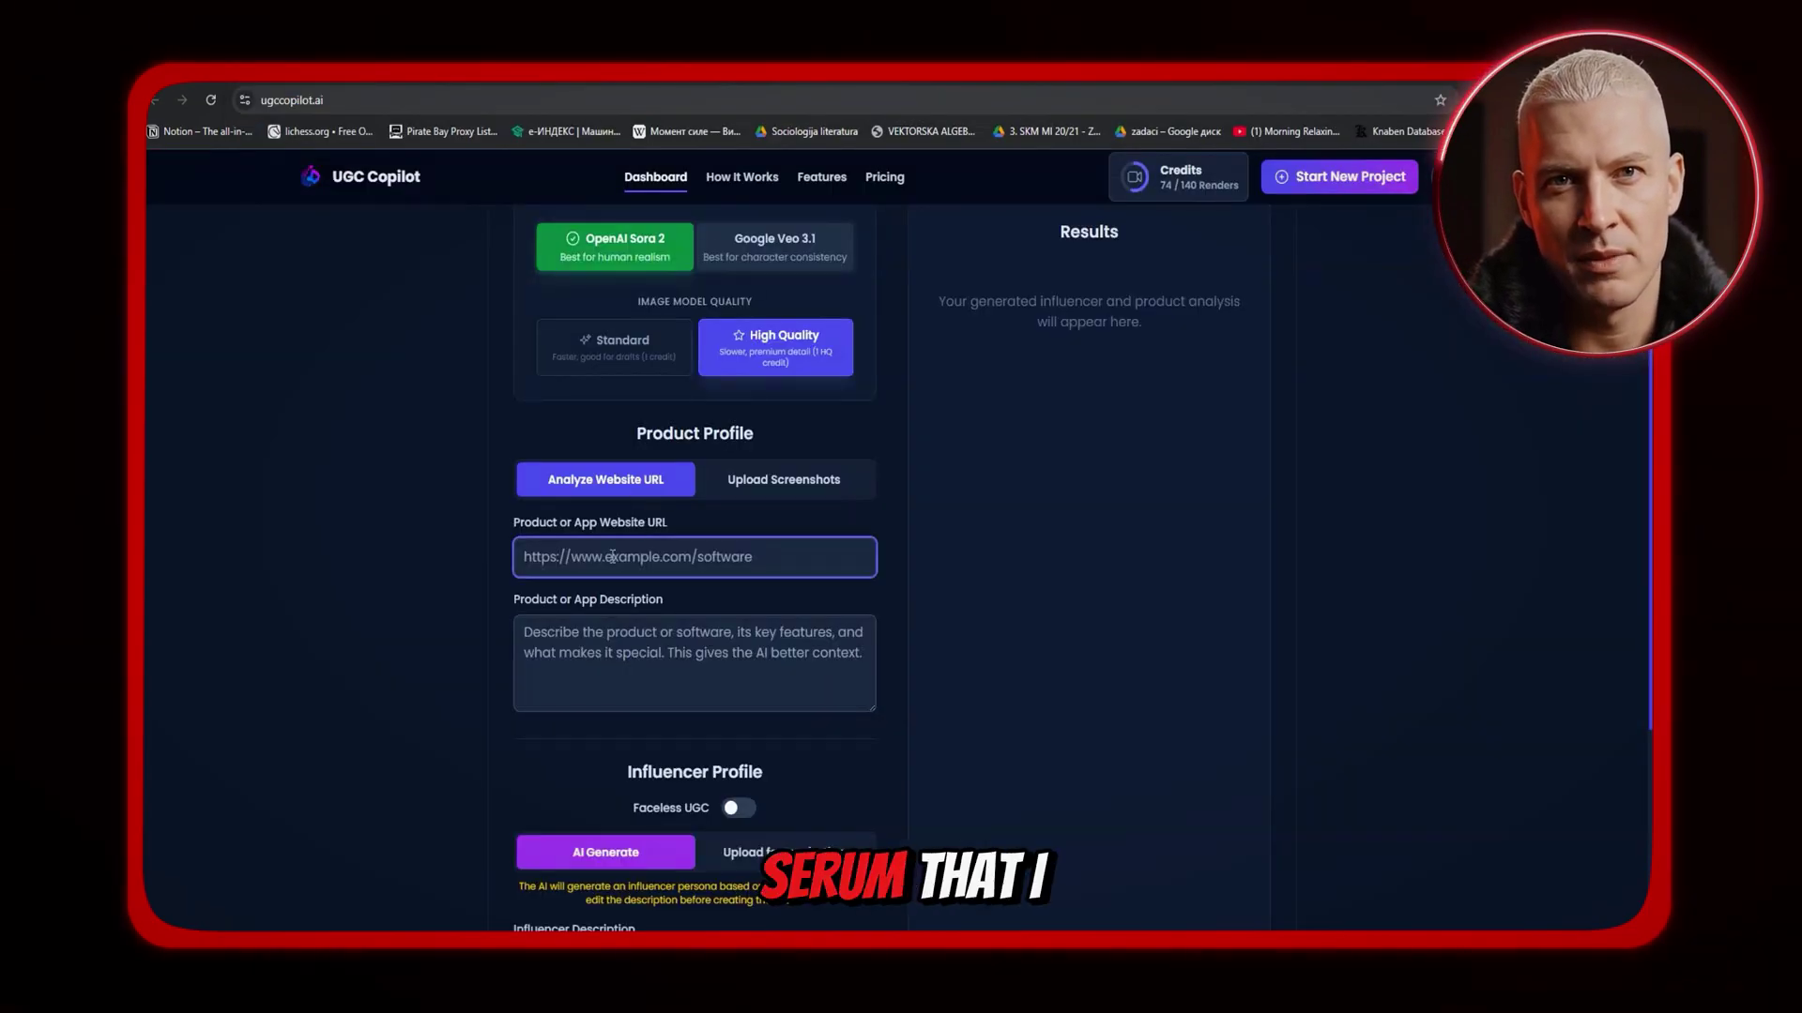
{"action": "right_click", "coordinate": [612, 556]}
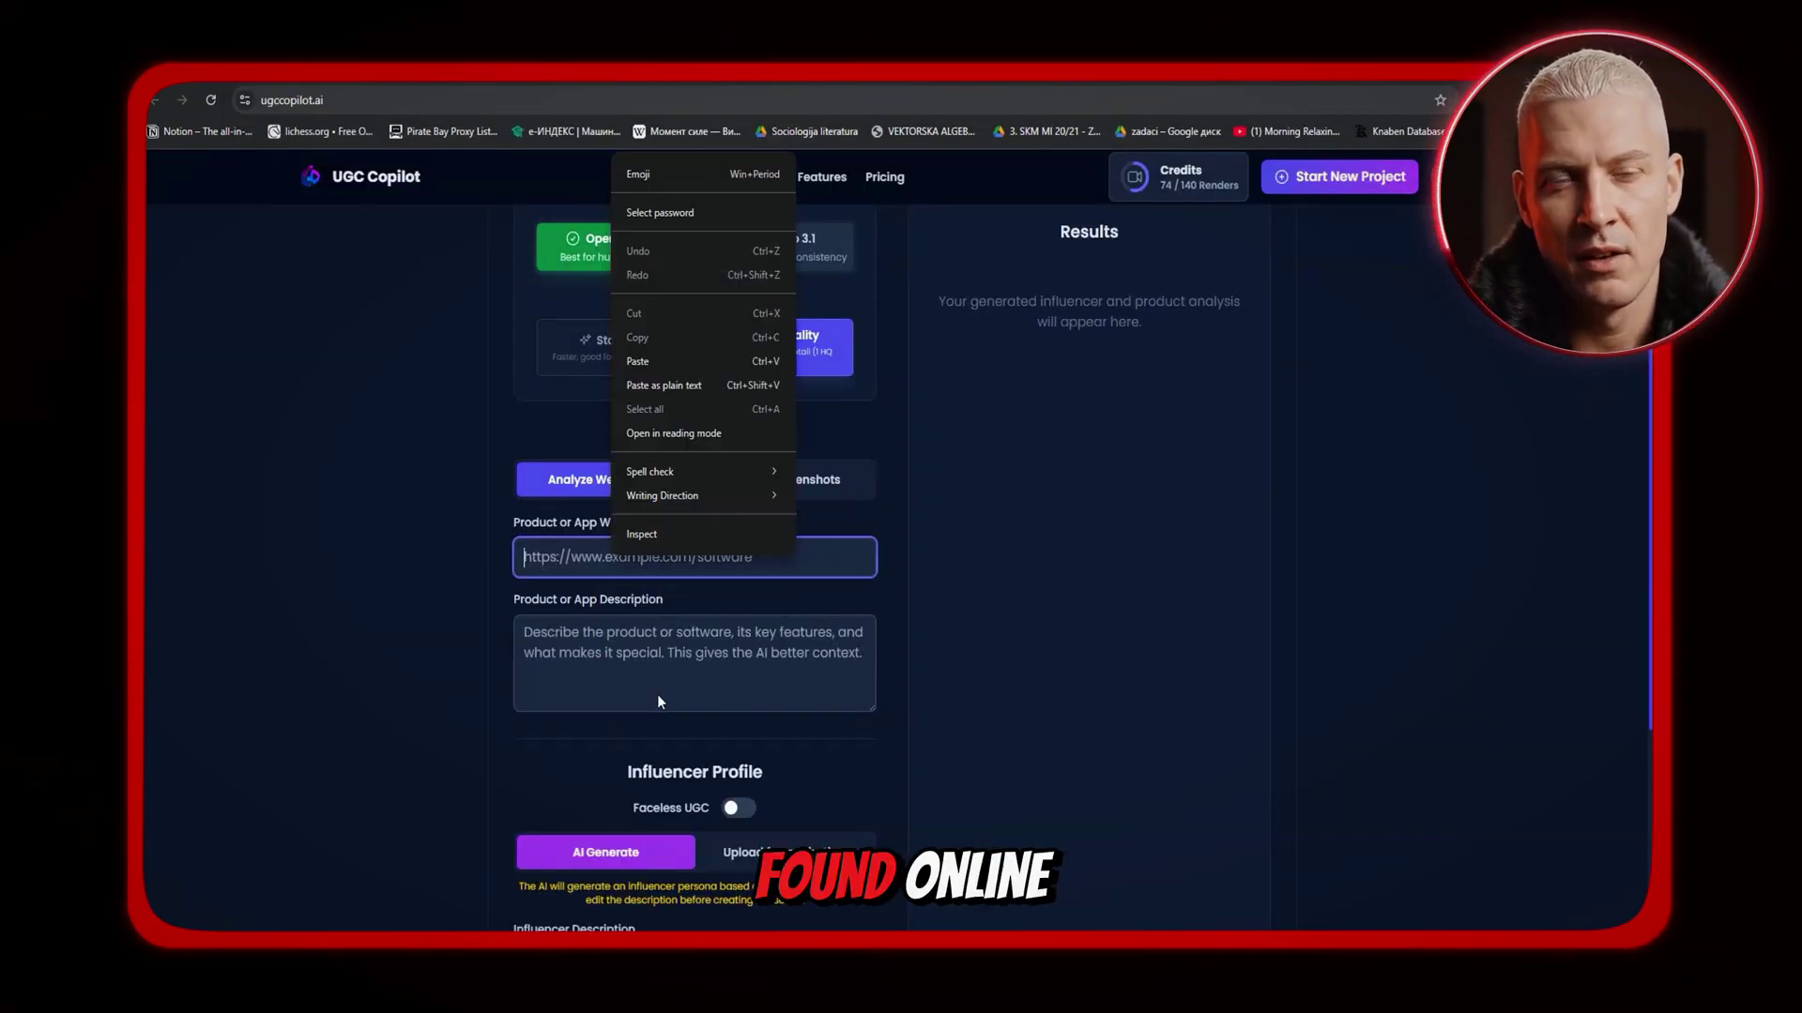
{"action": "left_click", "coordinate": [672, 362]}
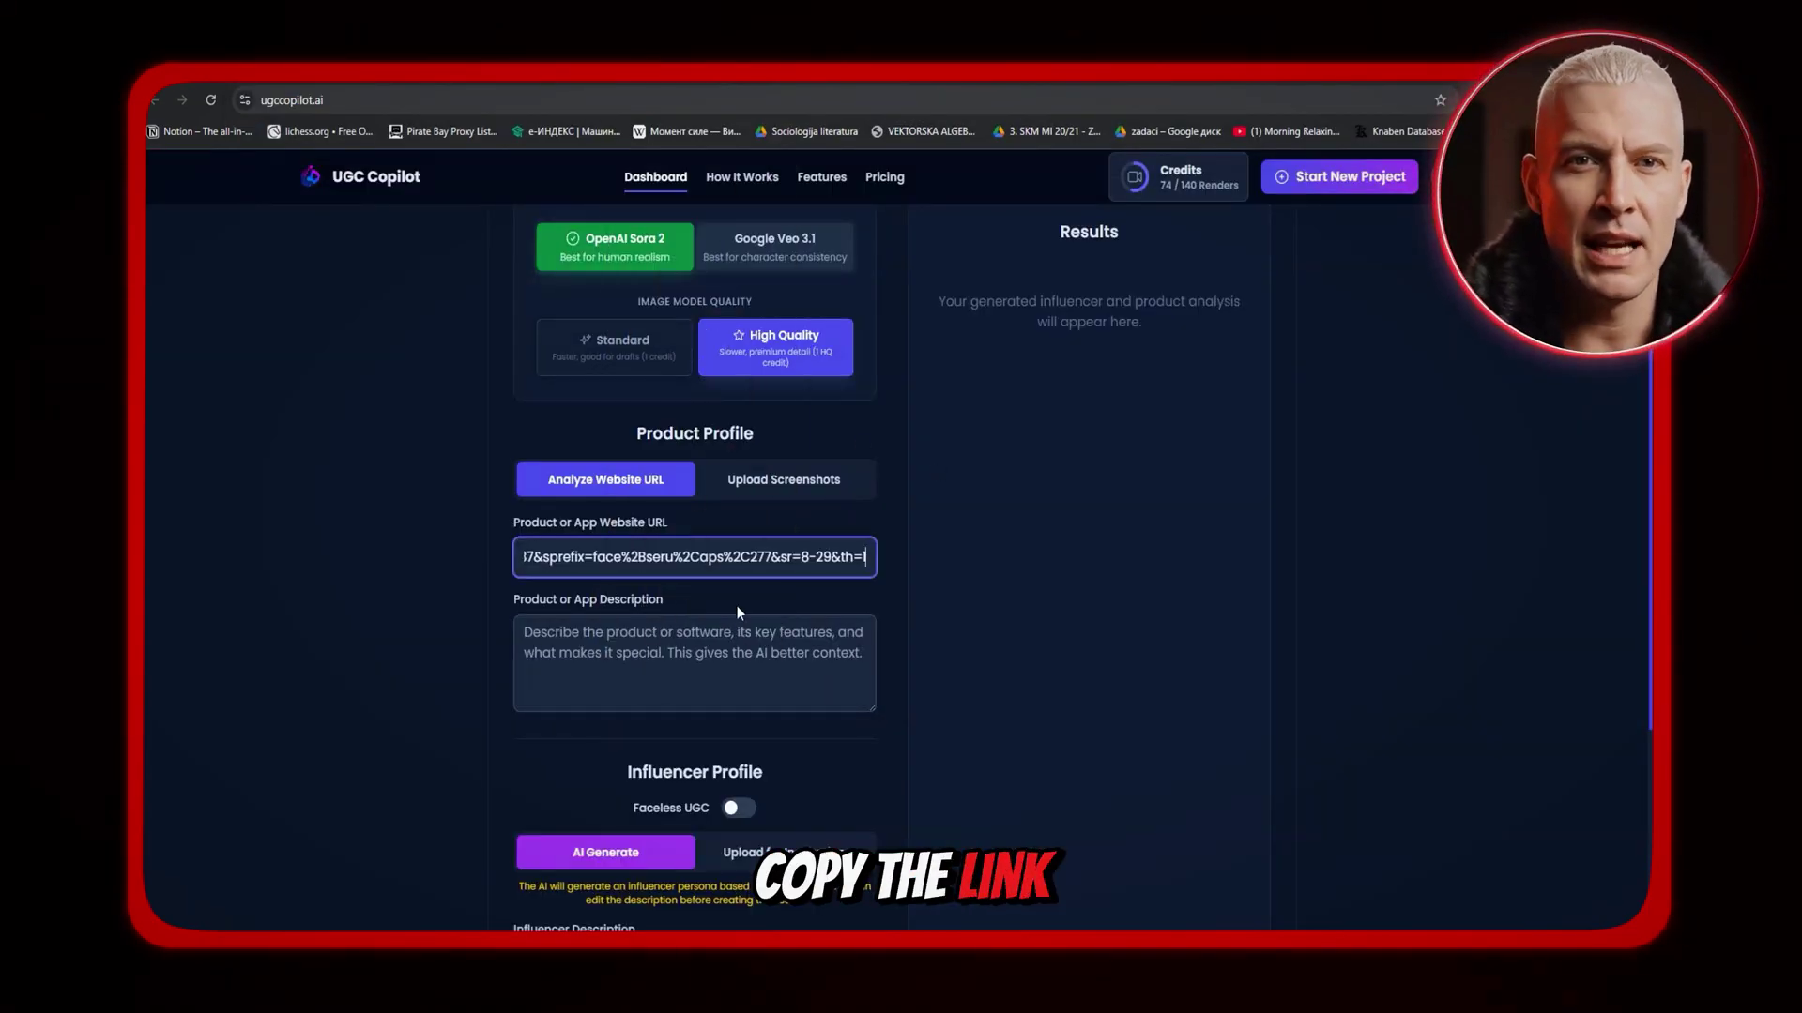
{"action": "left_click_drag", "start_coordinate": [1094, 390], "coordinate": [729, 294]}
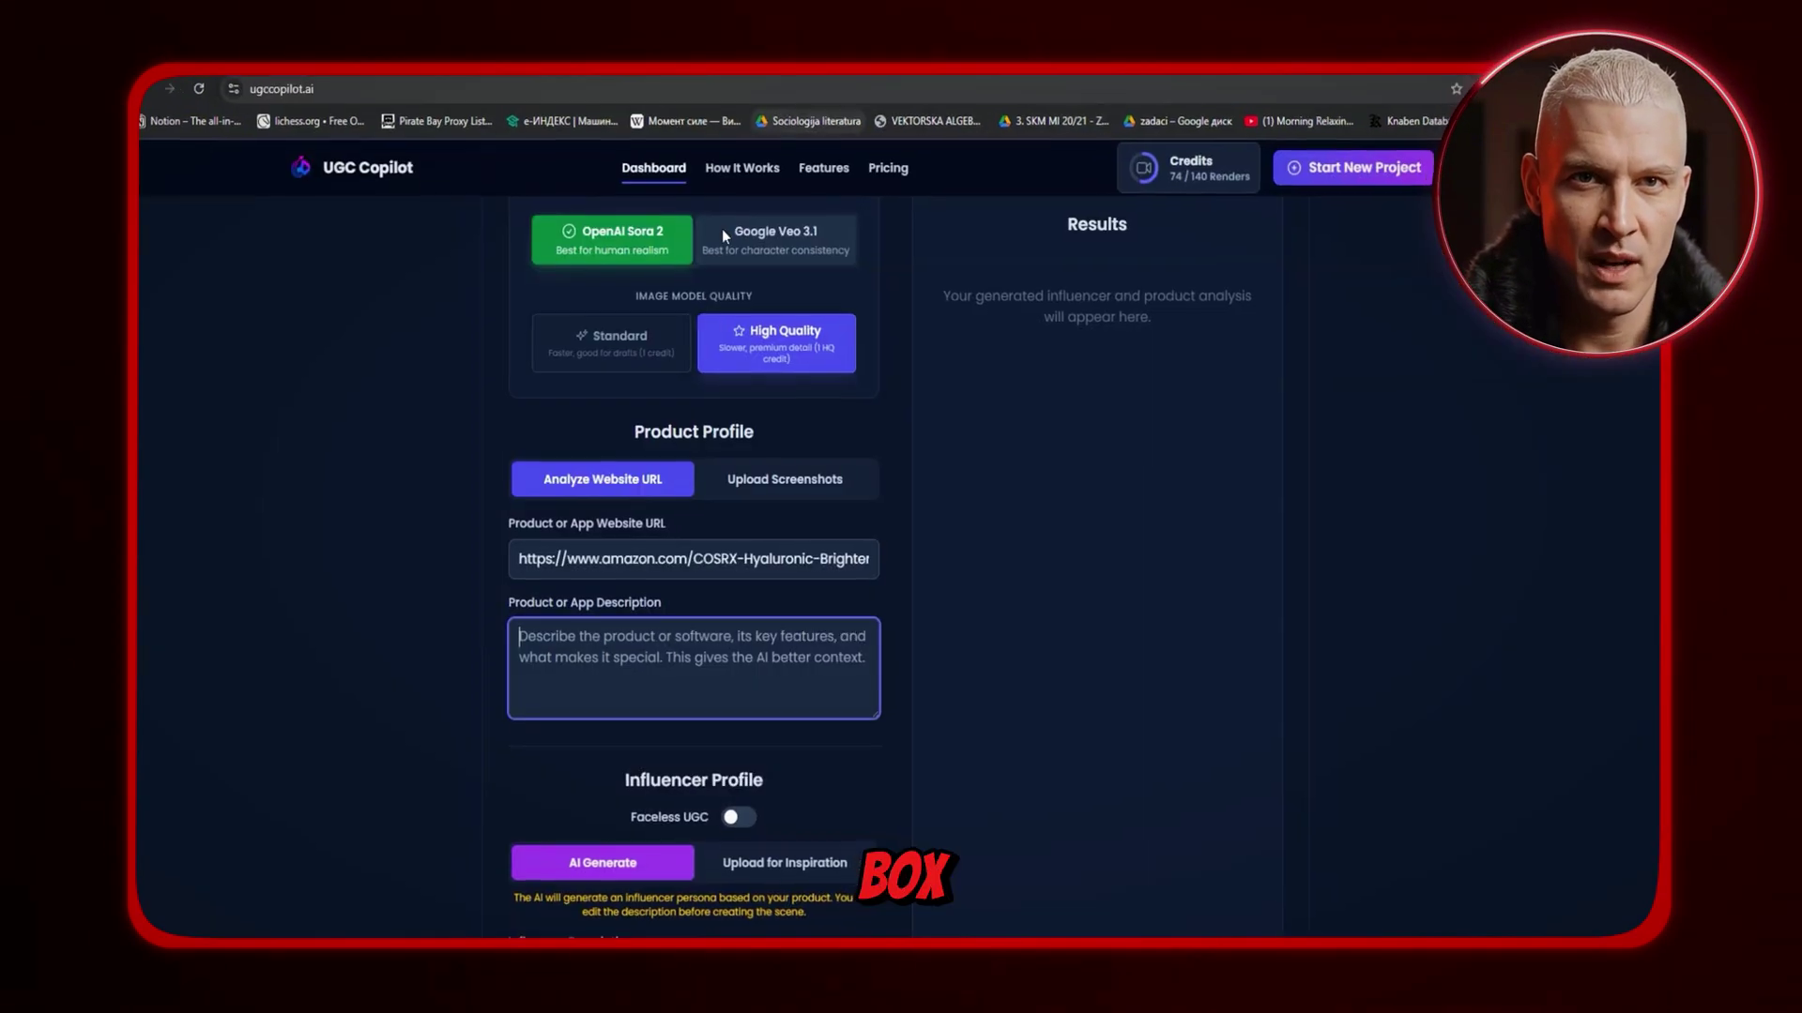
{"action": "right_click", "coordinate": [636, 629]}
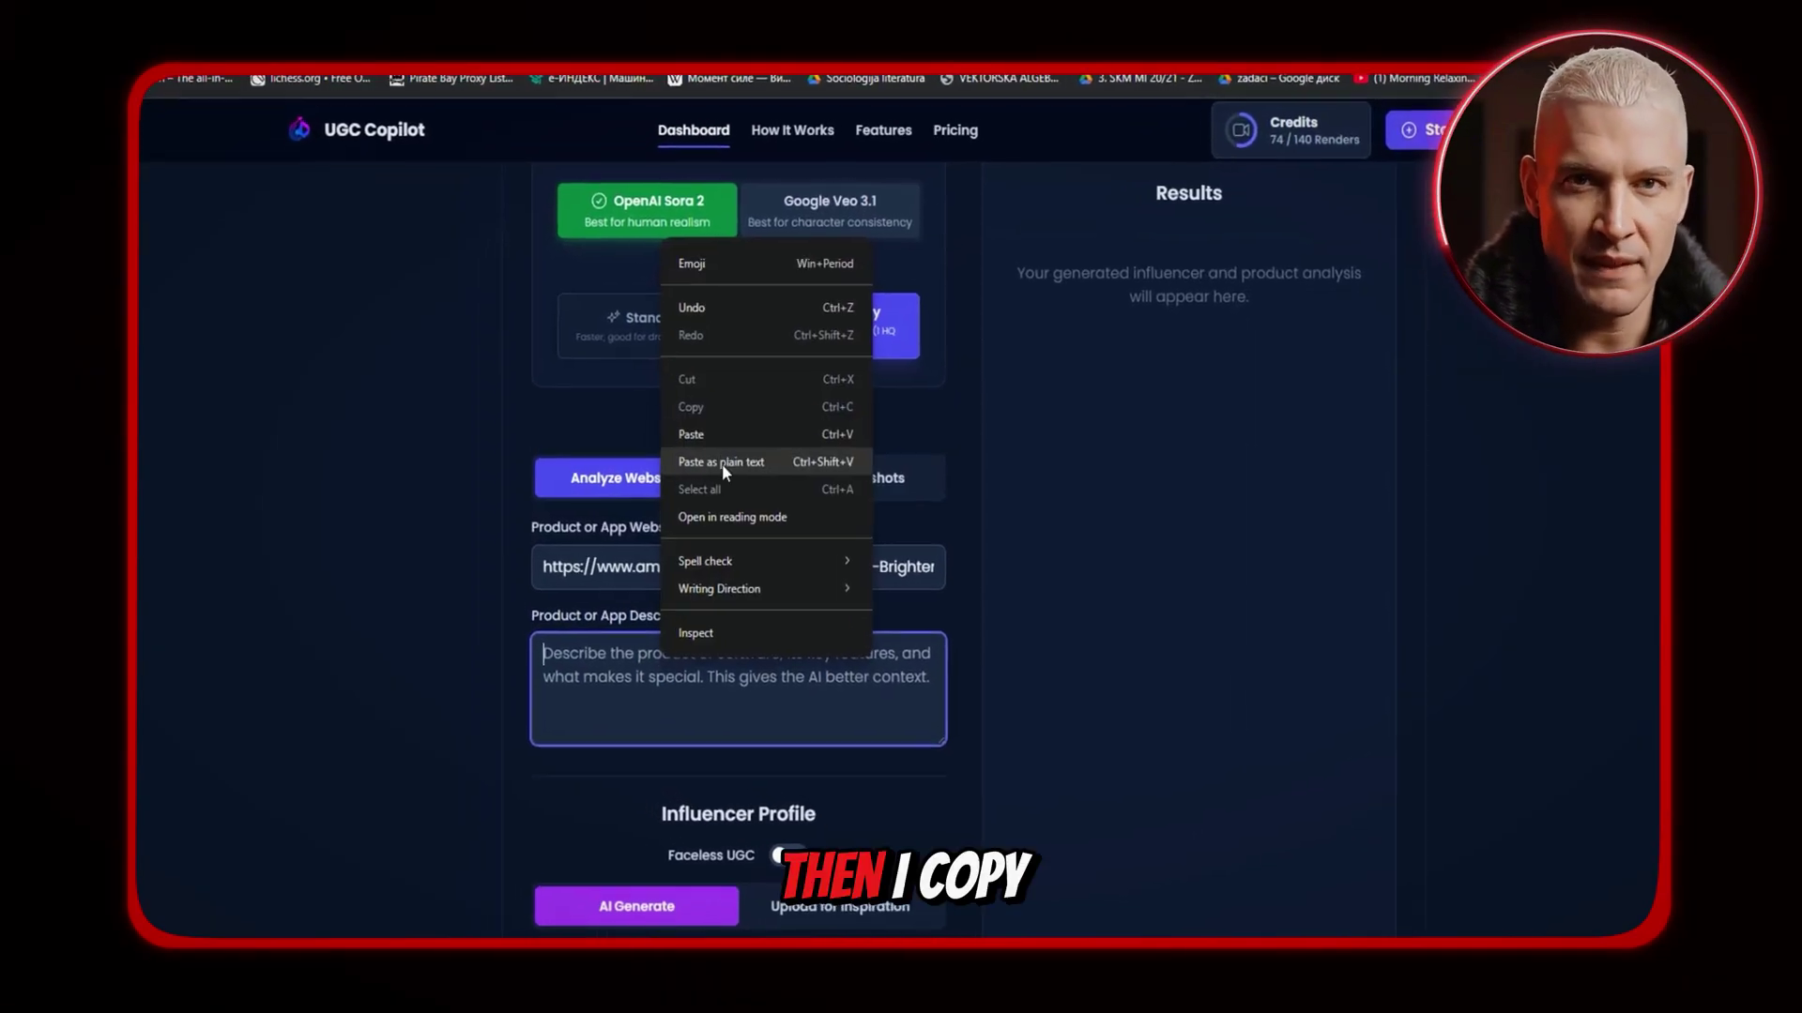
{"action": "left_click", "coordinate": [683, 451]}
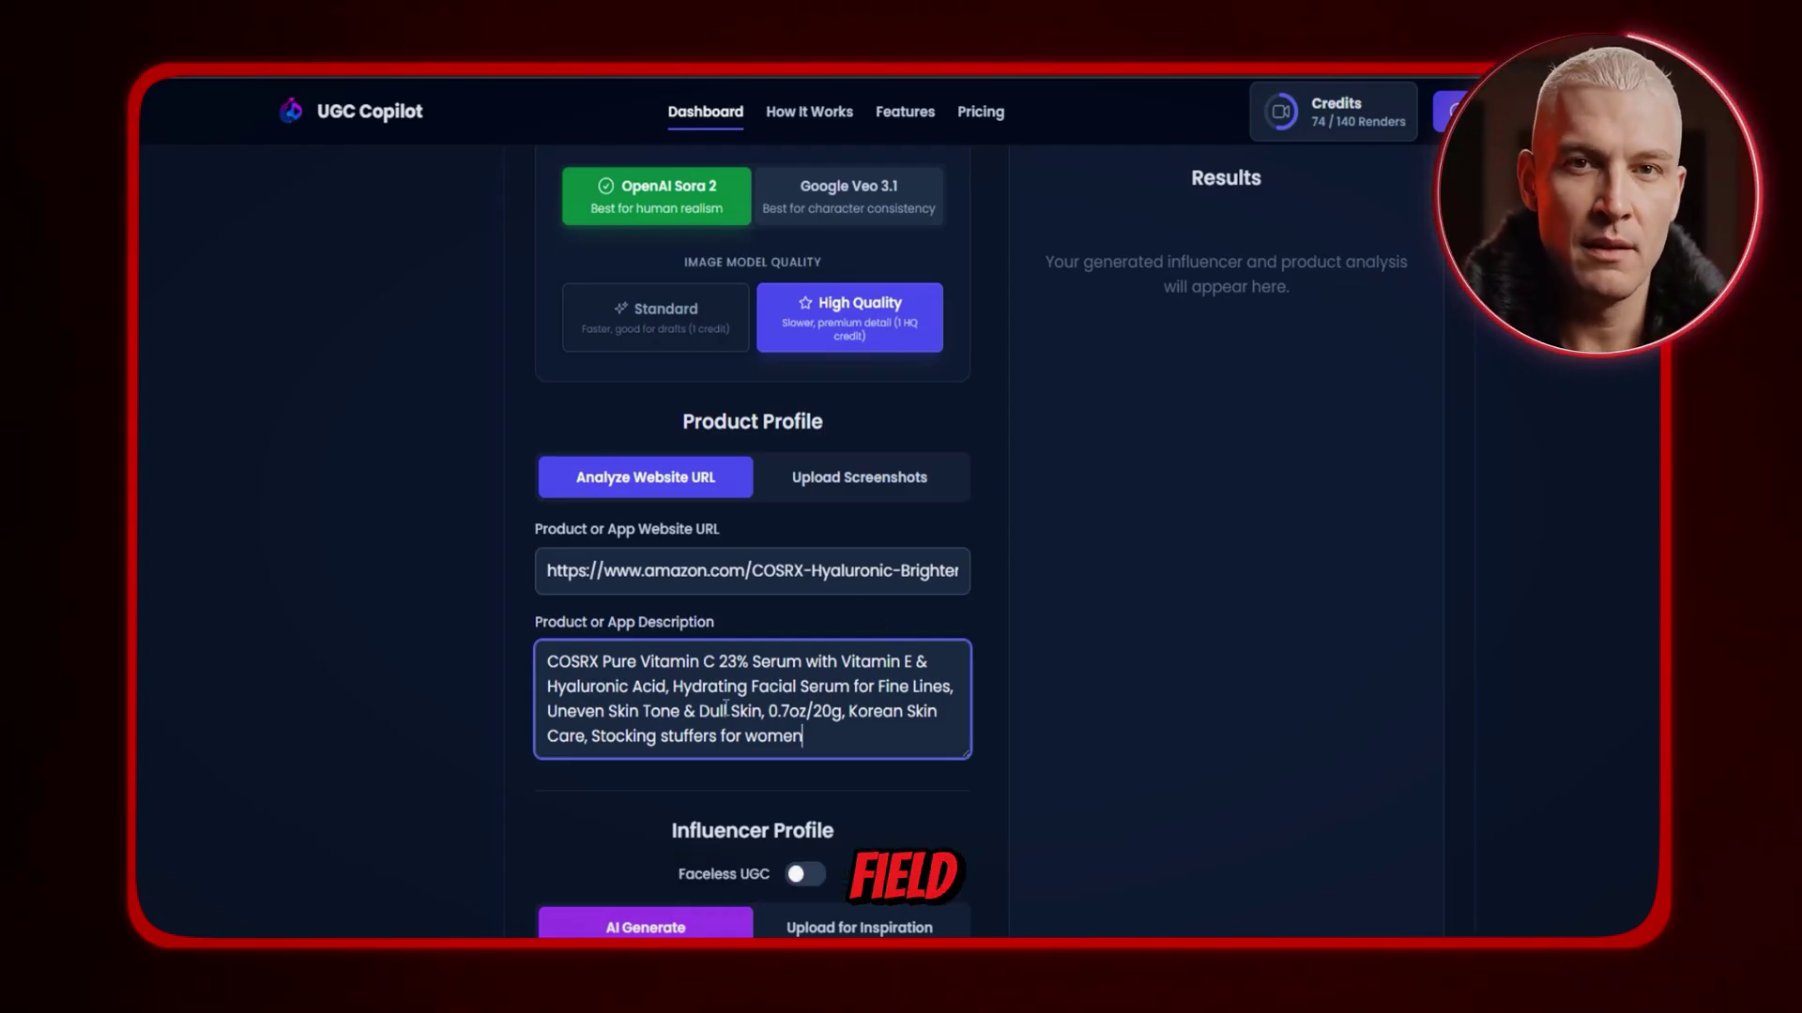
Toggle the Faceless UGC switch for the influencer
{"action": "scroll", "coordinate": [946, 544], "scroll_direction": "down", "scroll_amount": 4}
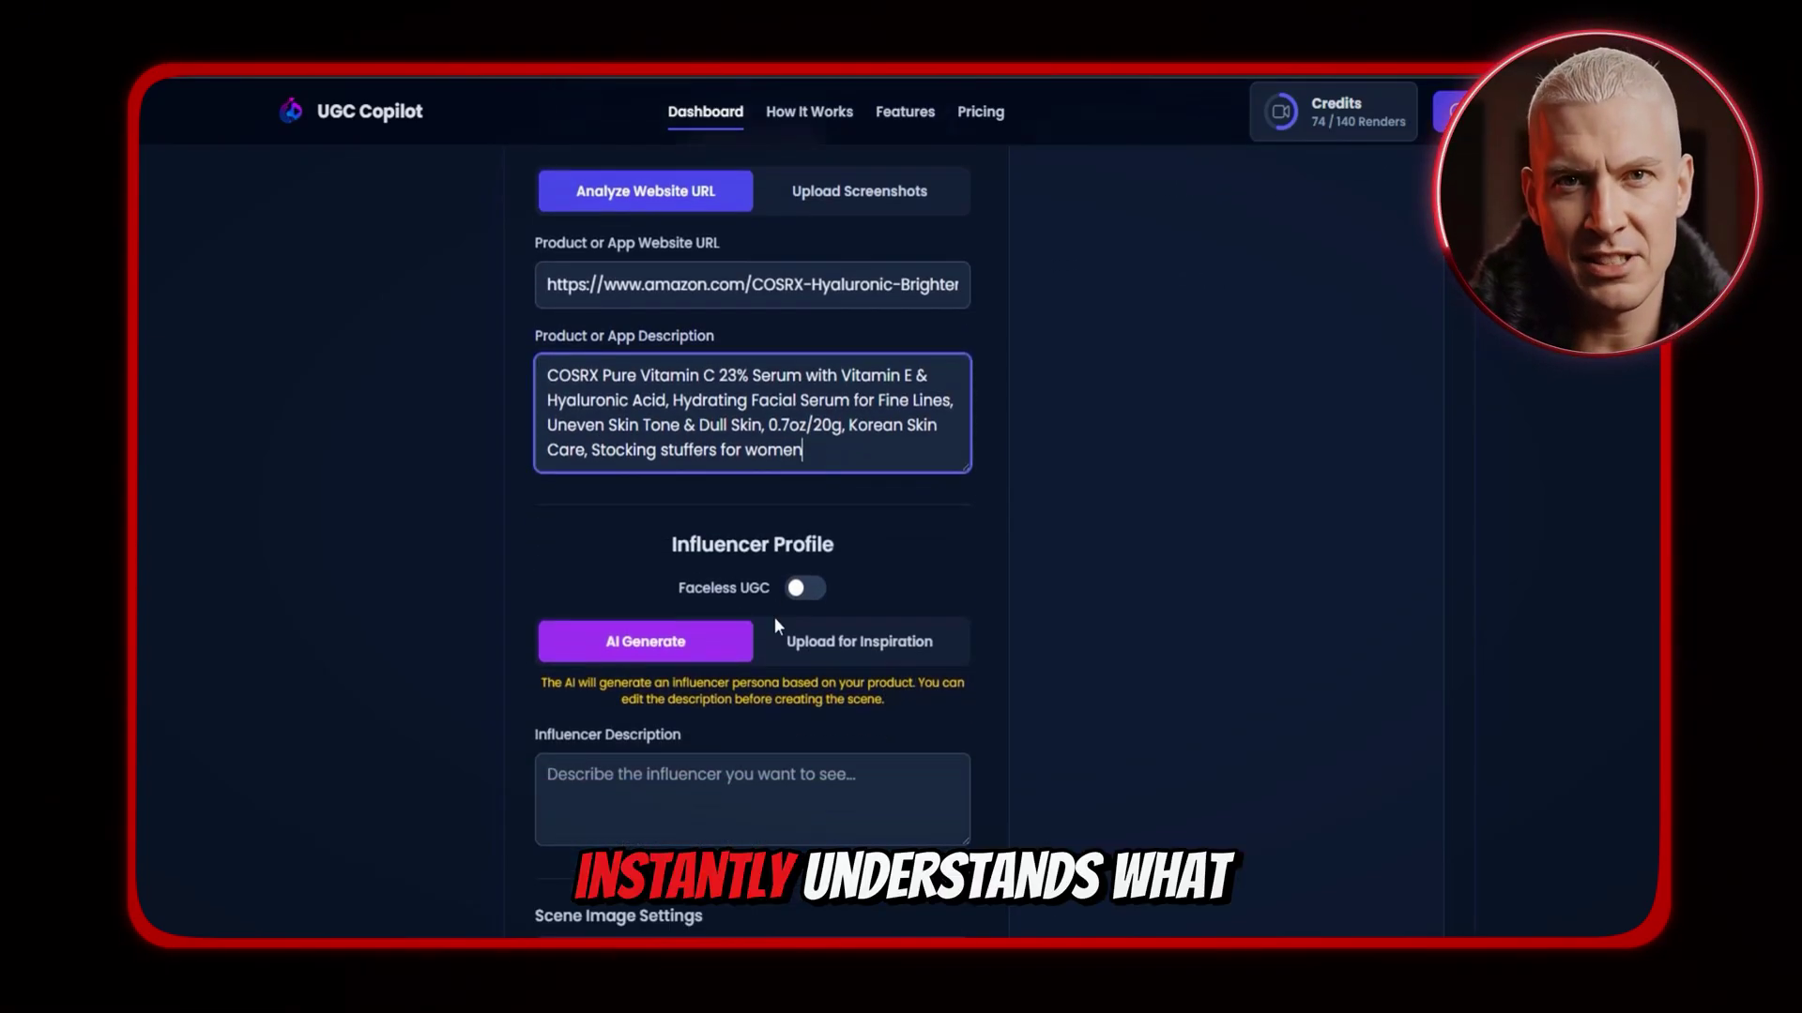
{"action": "scroll", "coordinate": [946, 546], "scroll_direction": "down", "scroll_amount": 1}
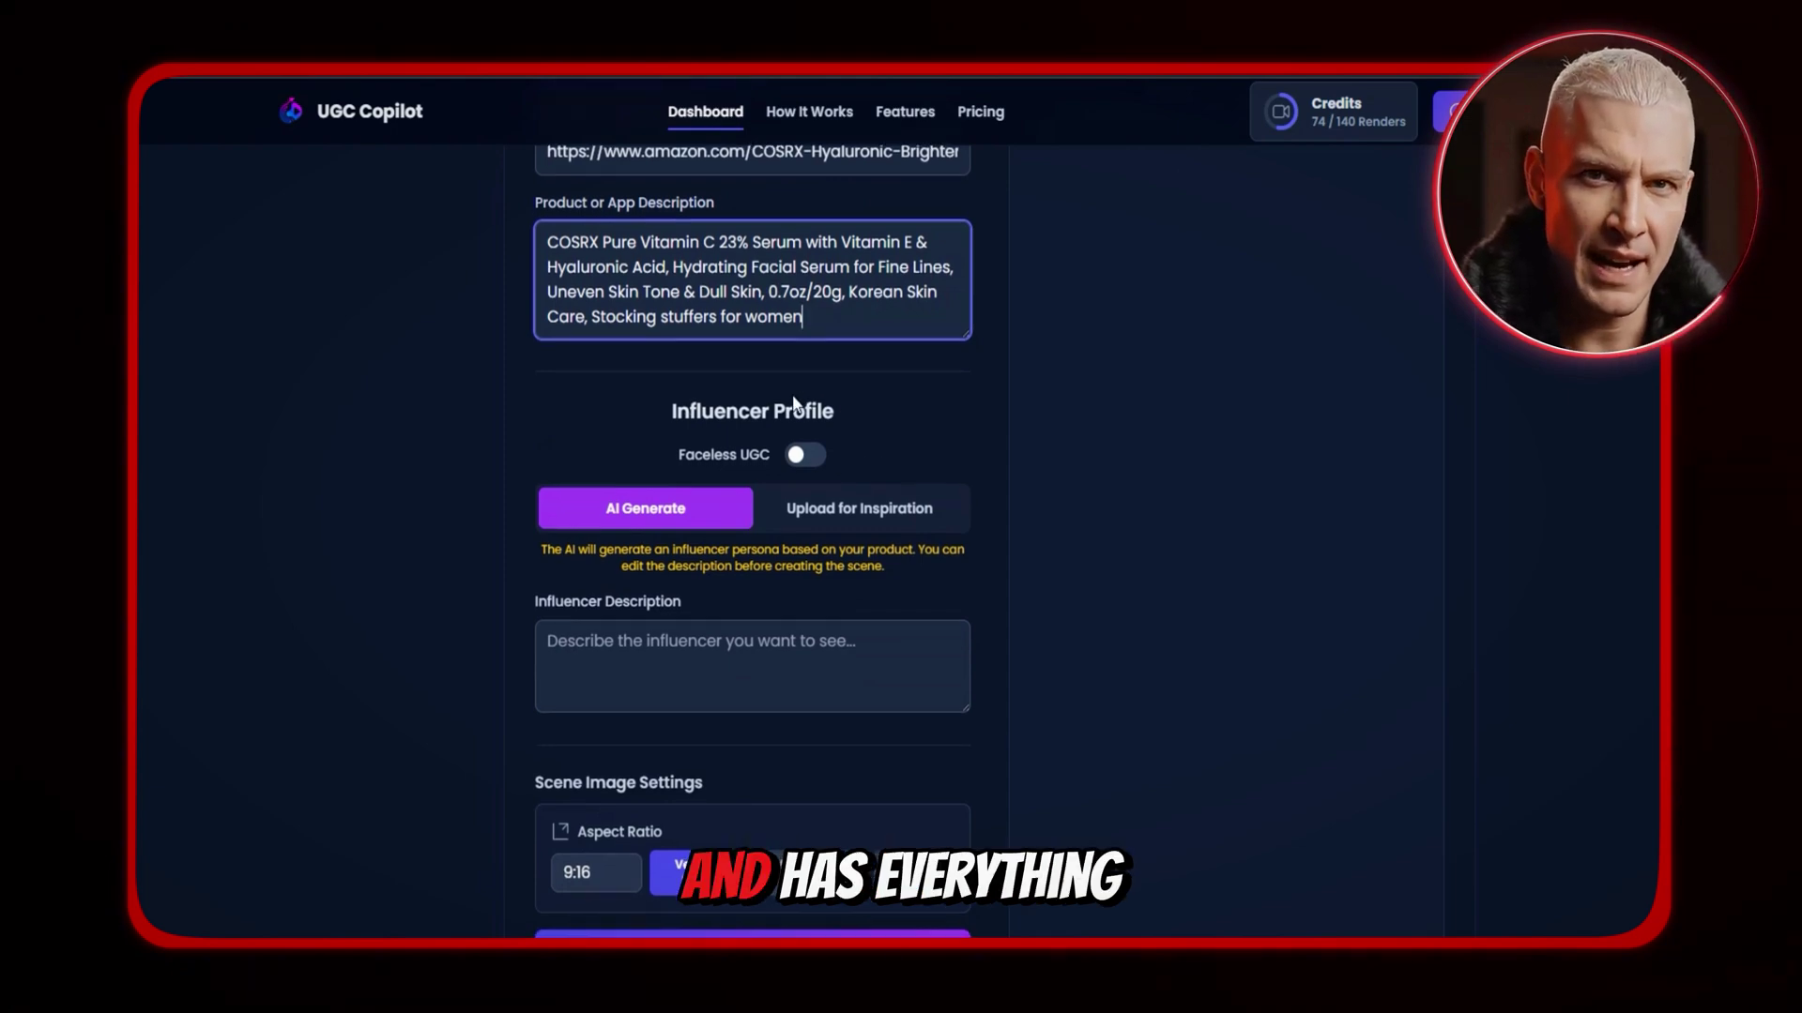
{"action": "scroll", "coordinate": [798, 441], "scroll_direction": "down", "scroll_amount": 1}
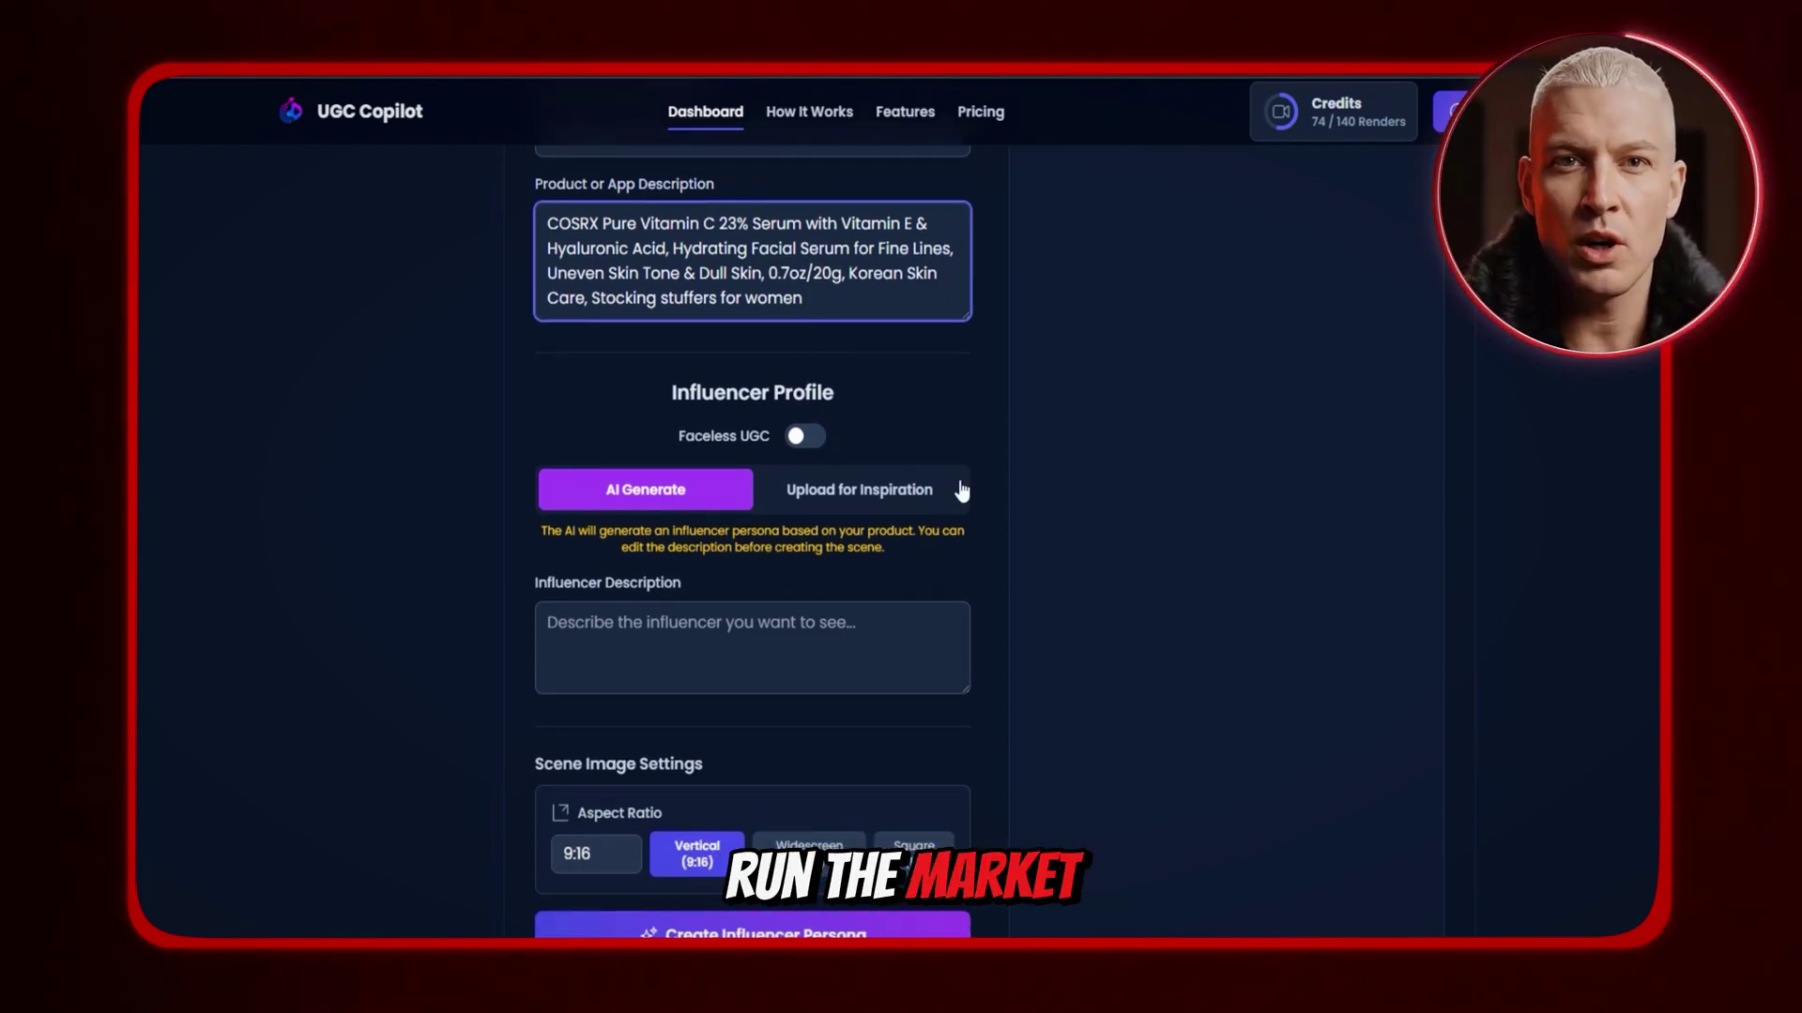
{"action": "left_click", "coordinate": [806, 438]}
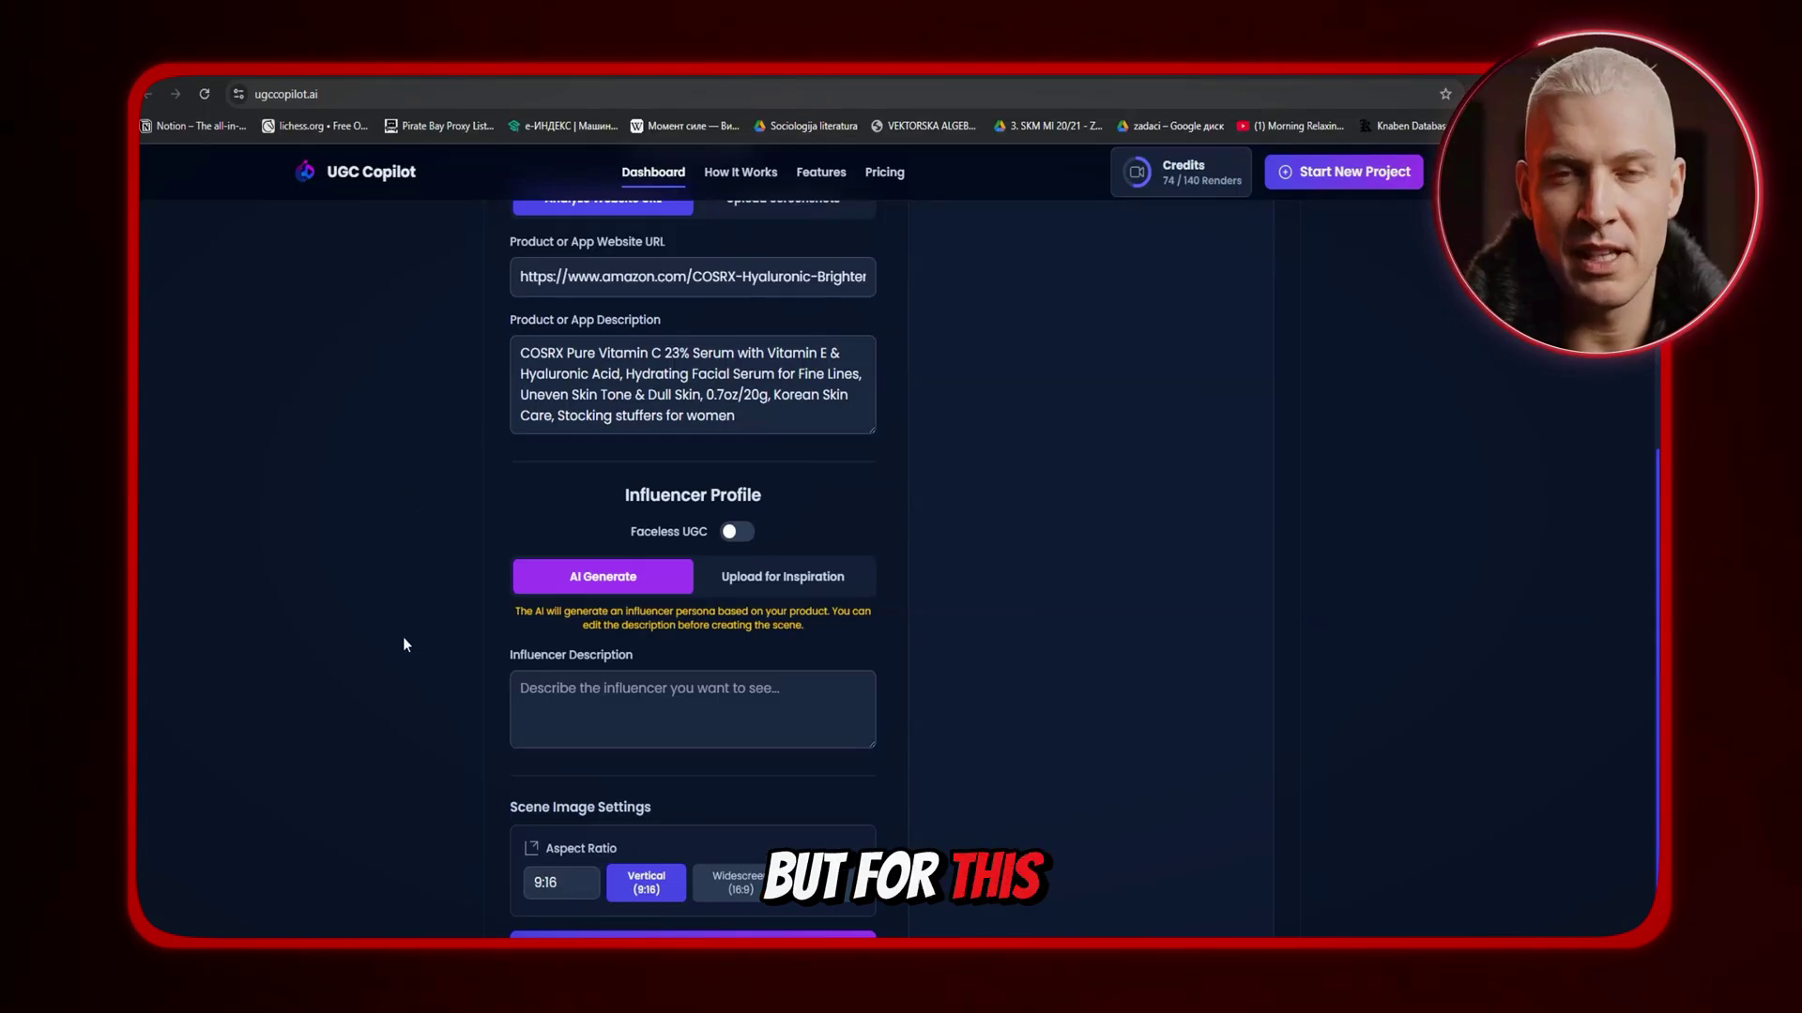
Enter the influencer description 'Middle aged blodne wooman'
{"action": "scroll", "coordinate": [1040, 606], "scroll_direction": "down", "scroll_amount": 1}
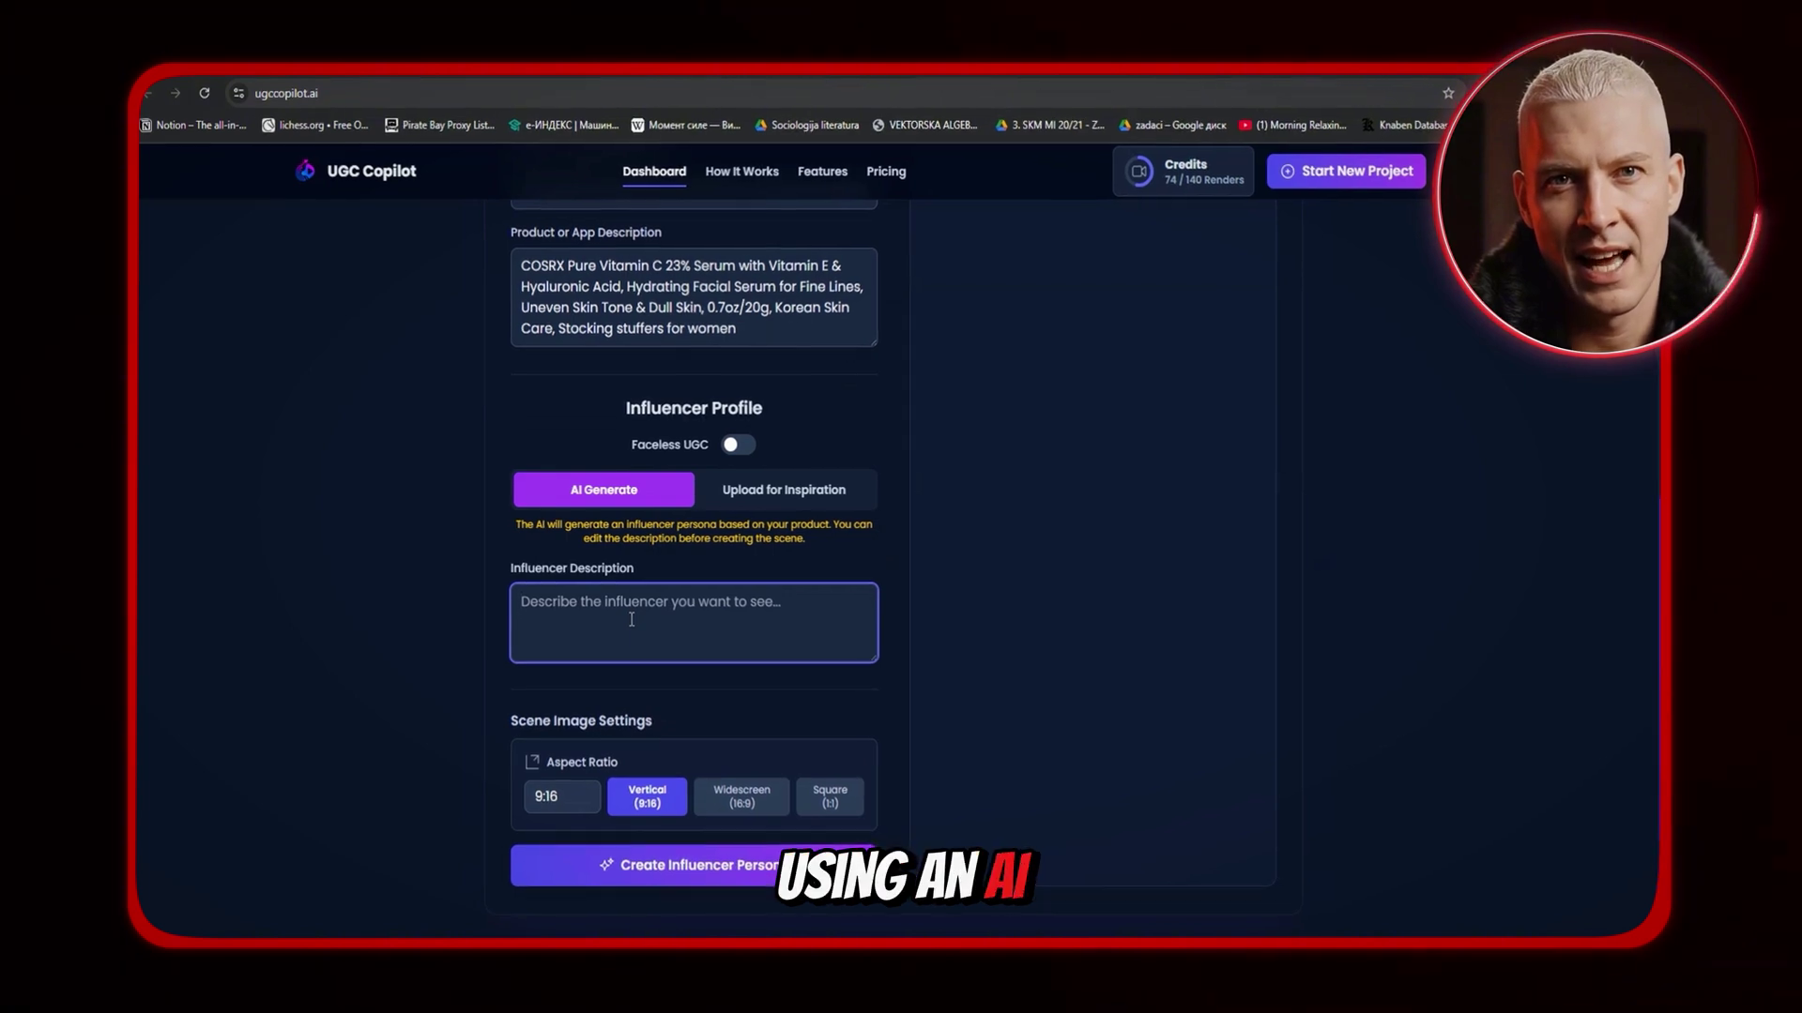
{"action": "type", "text": "Midd"}
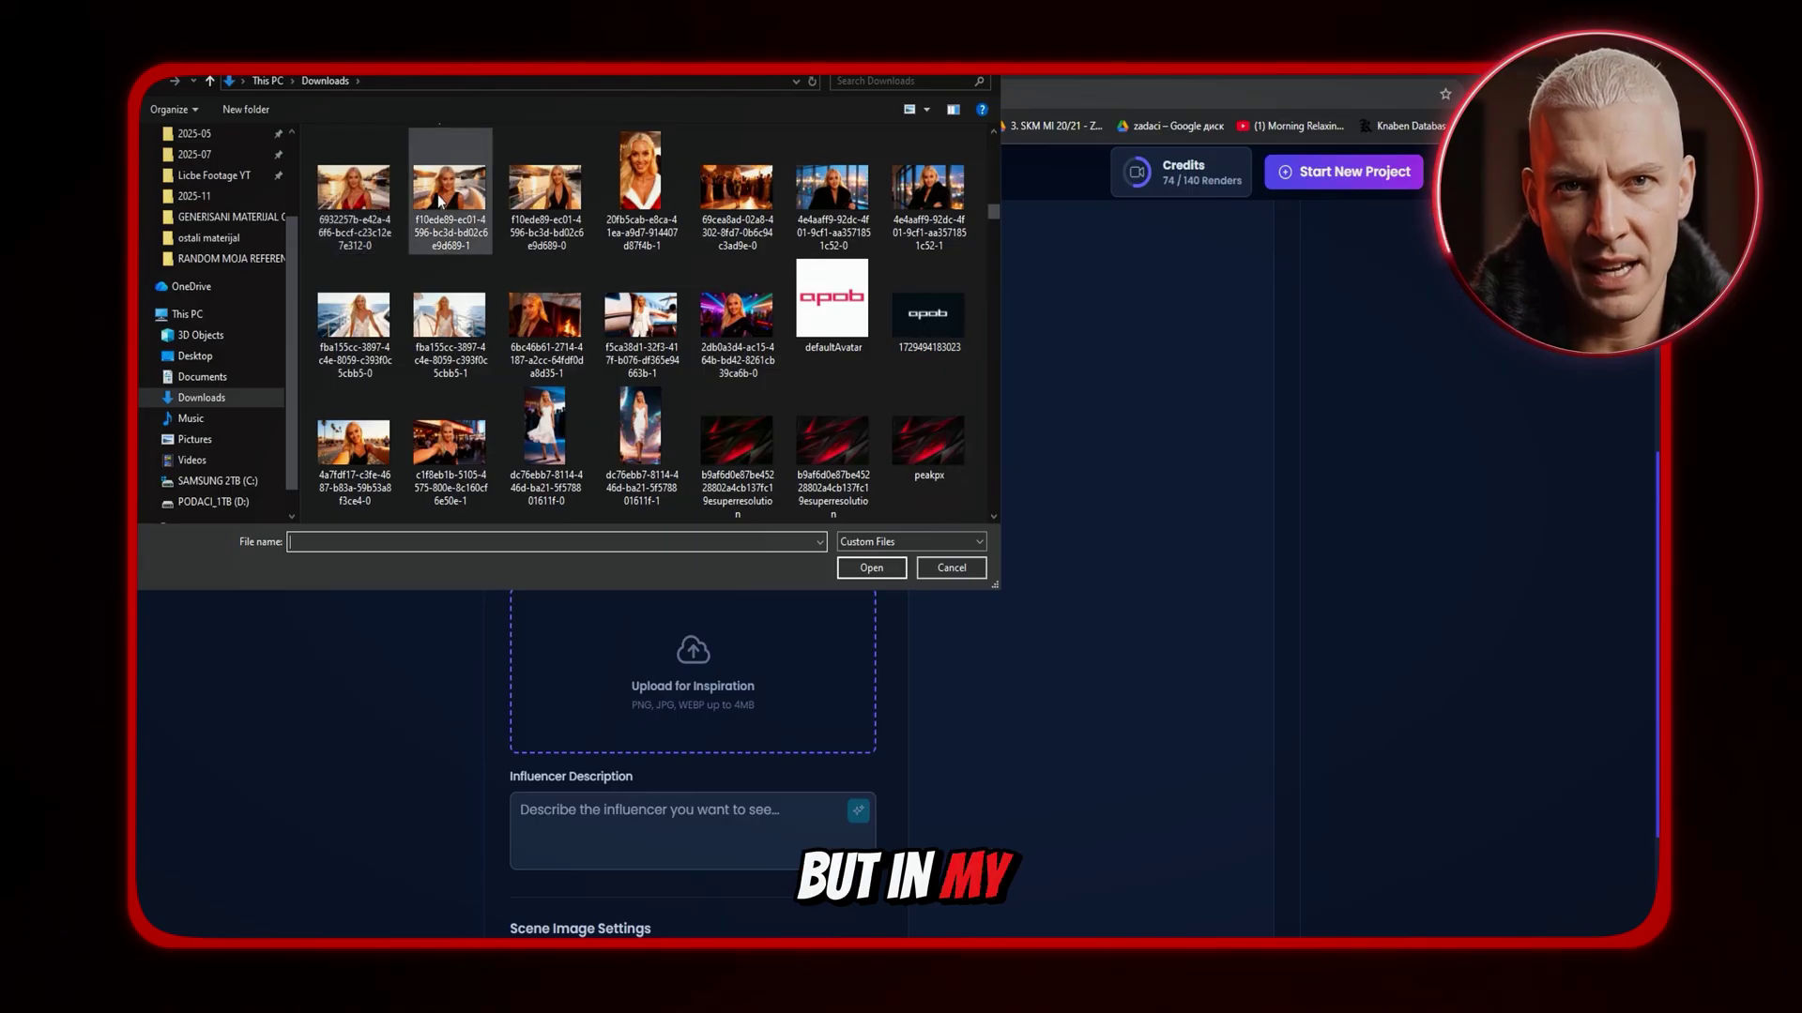
Upload the blonde yacht photo as the influencer's inspiration image
{"action": "double_click", "coordinate": [437, 194]}
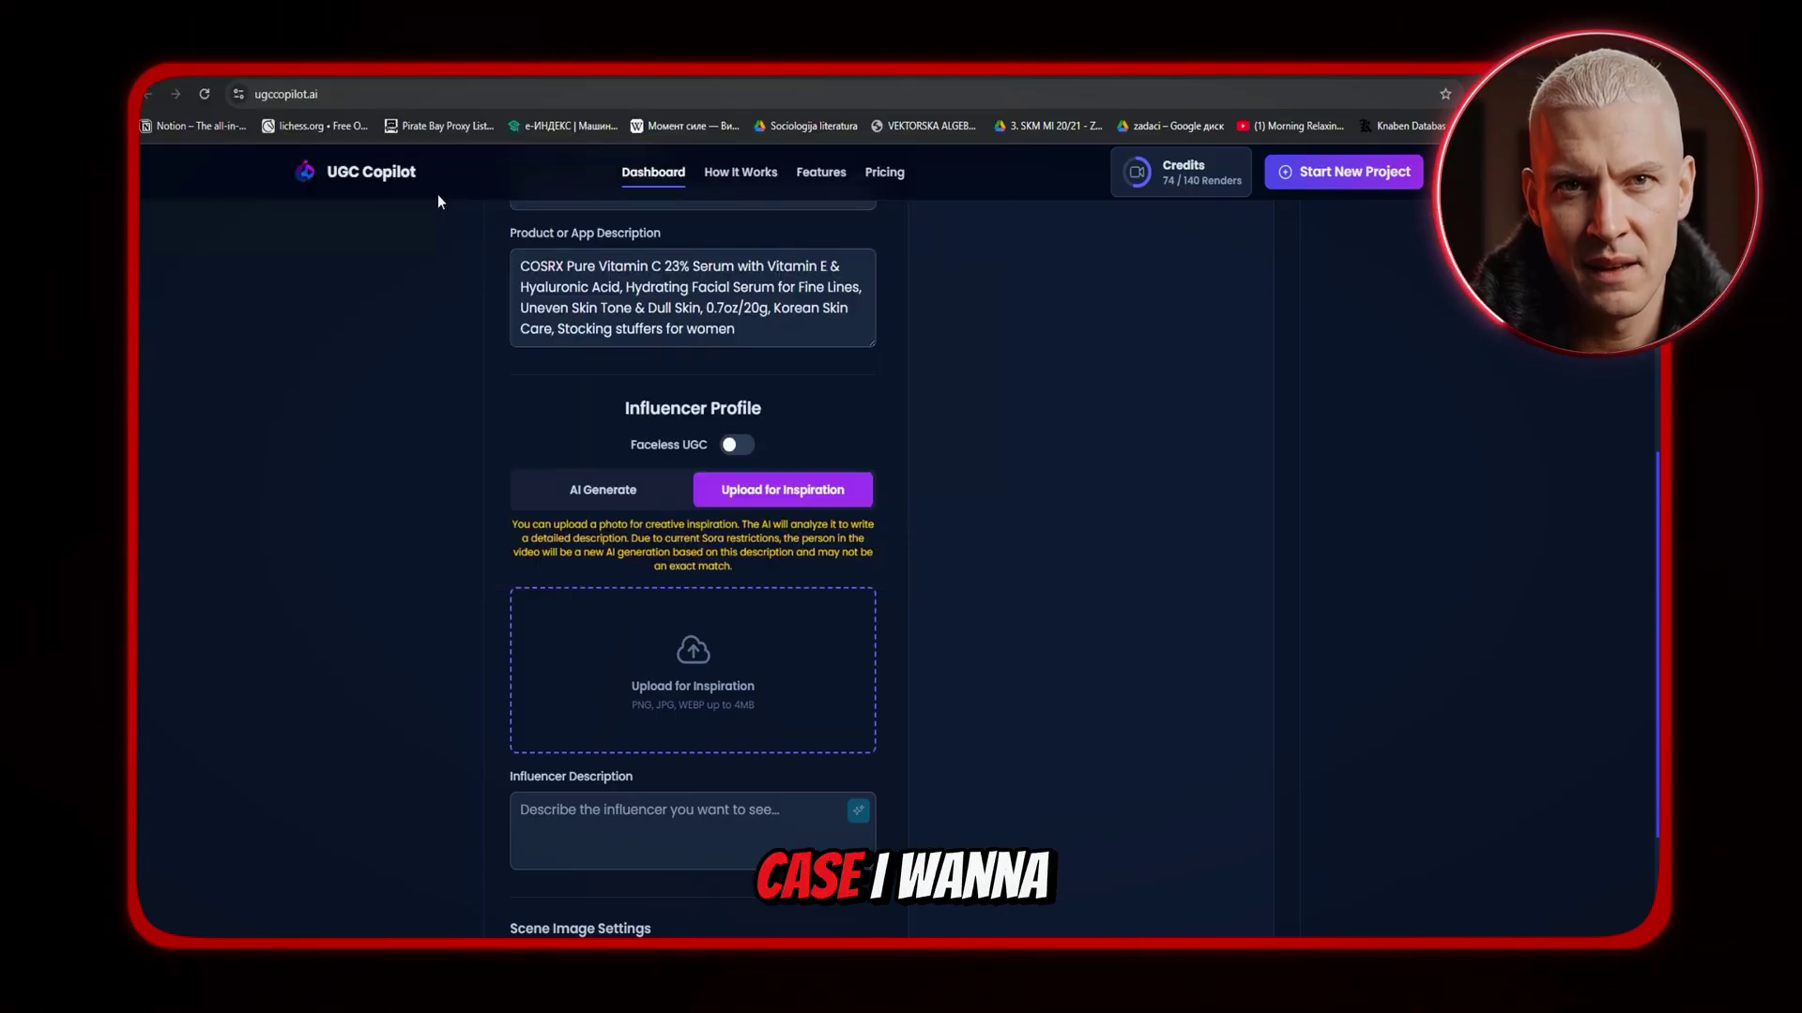
{"action": "scroll", "coordinate": [1085, 585], "scroll_direction": "down", "scroll_amount": 3}
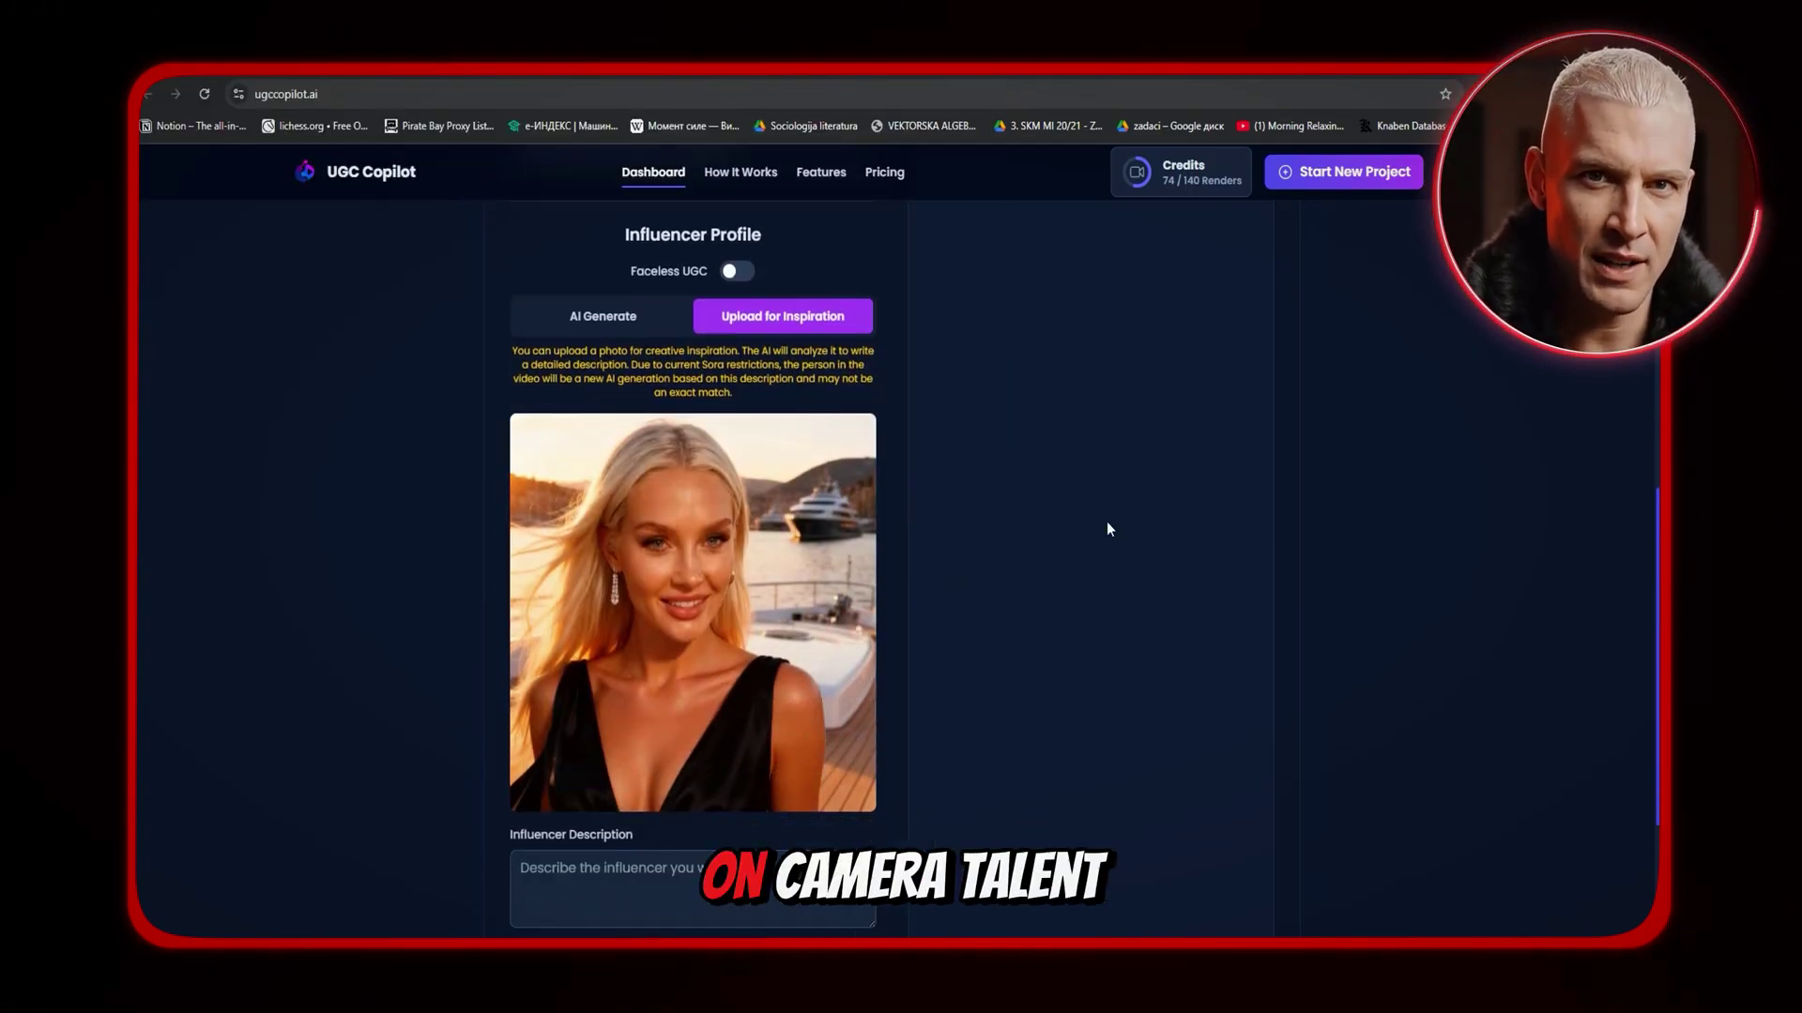
{"action": "scroll", "coordinate": [740, 716], "scroll_direction": "down", "scroll_amount": 1}
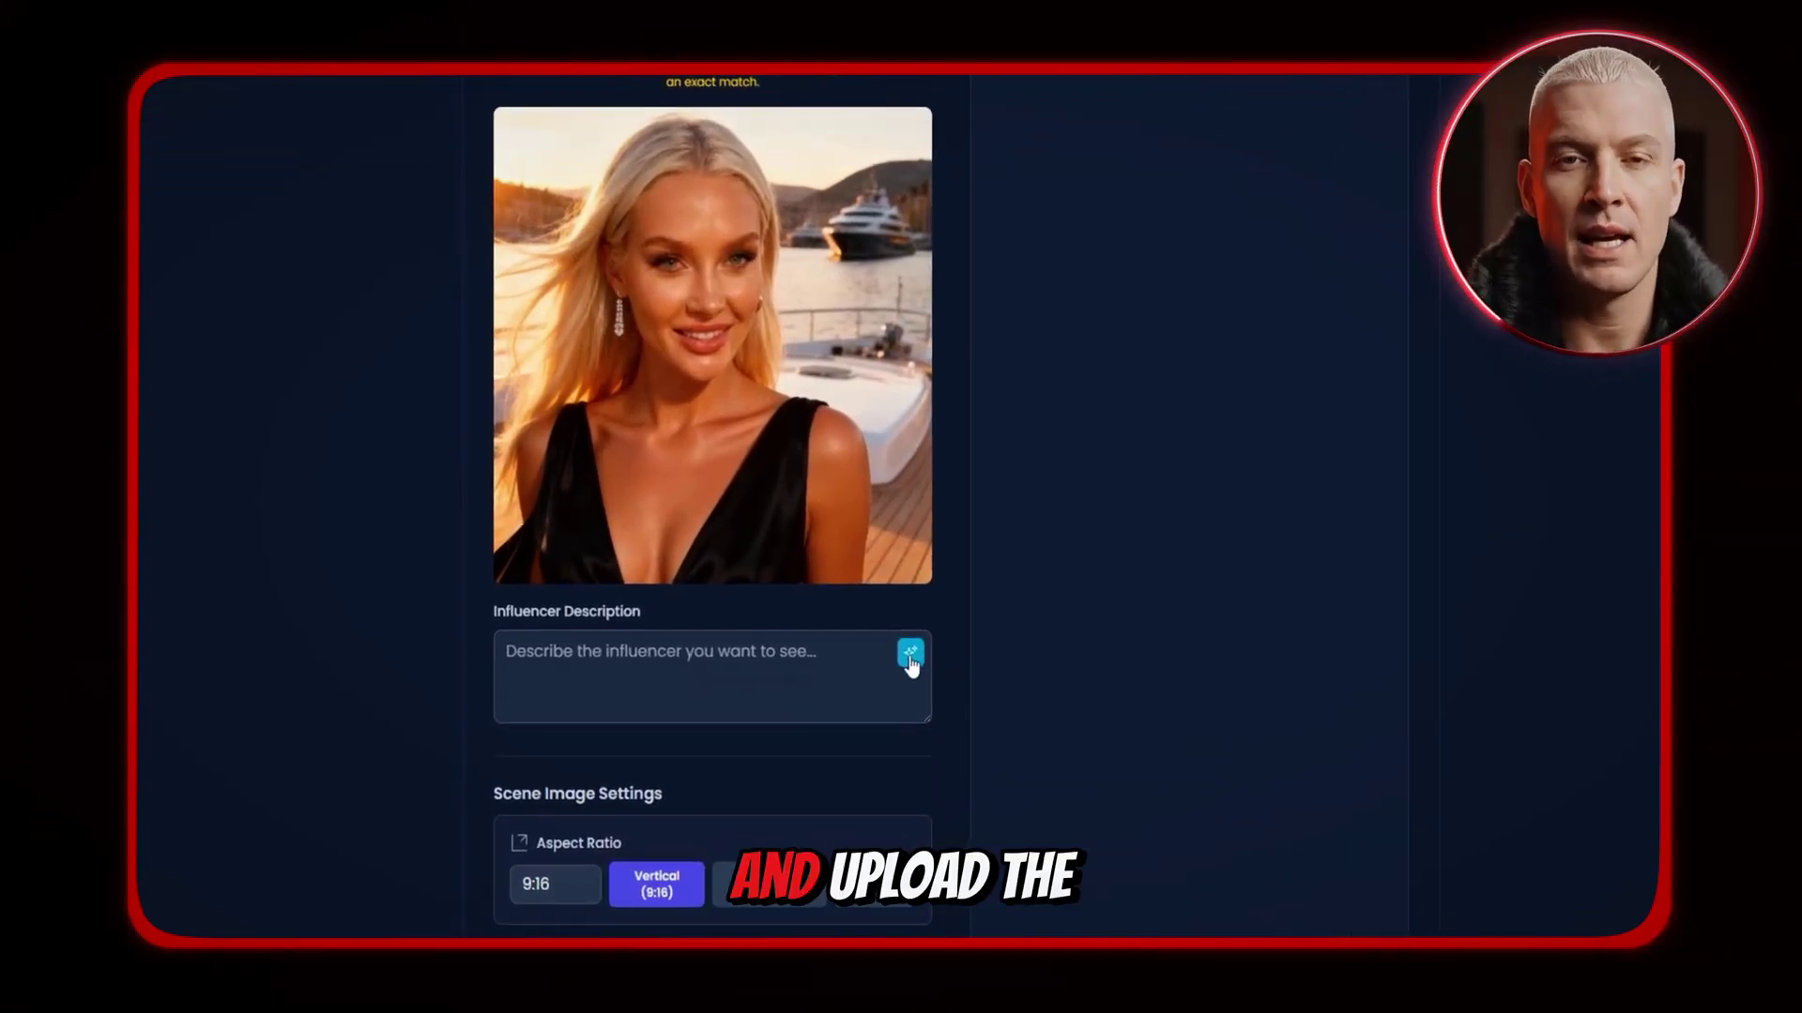
{"action": "scroll", "coordinate": [833, 627], "scroll_direction": "down", "scroll_amount": 1}
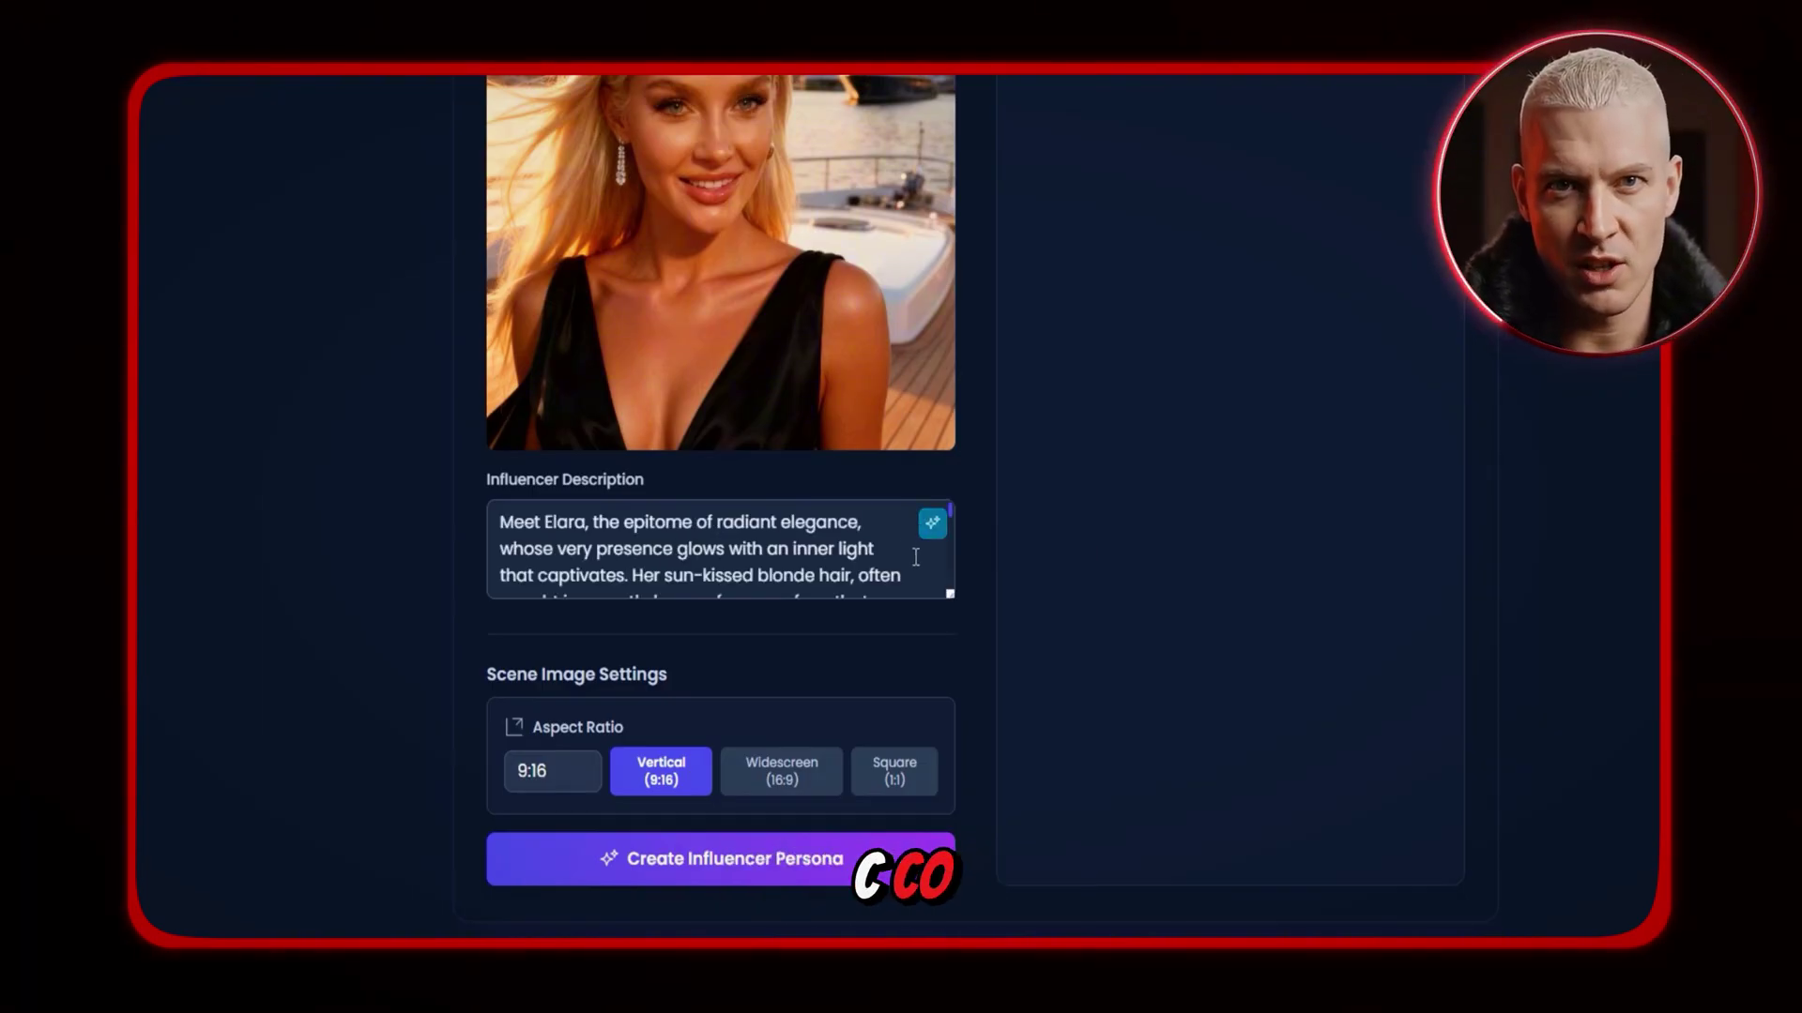
{"action": "scroll", "coordinate": [695, 521], "scroll_direction": "down", "scroll_amount": 5}
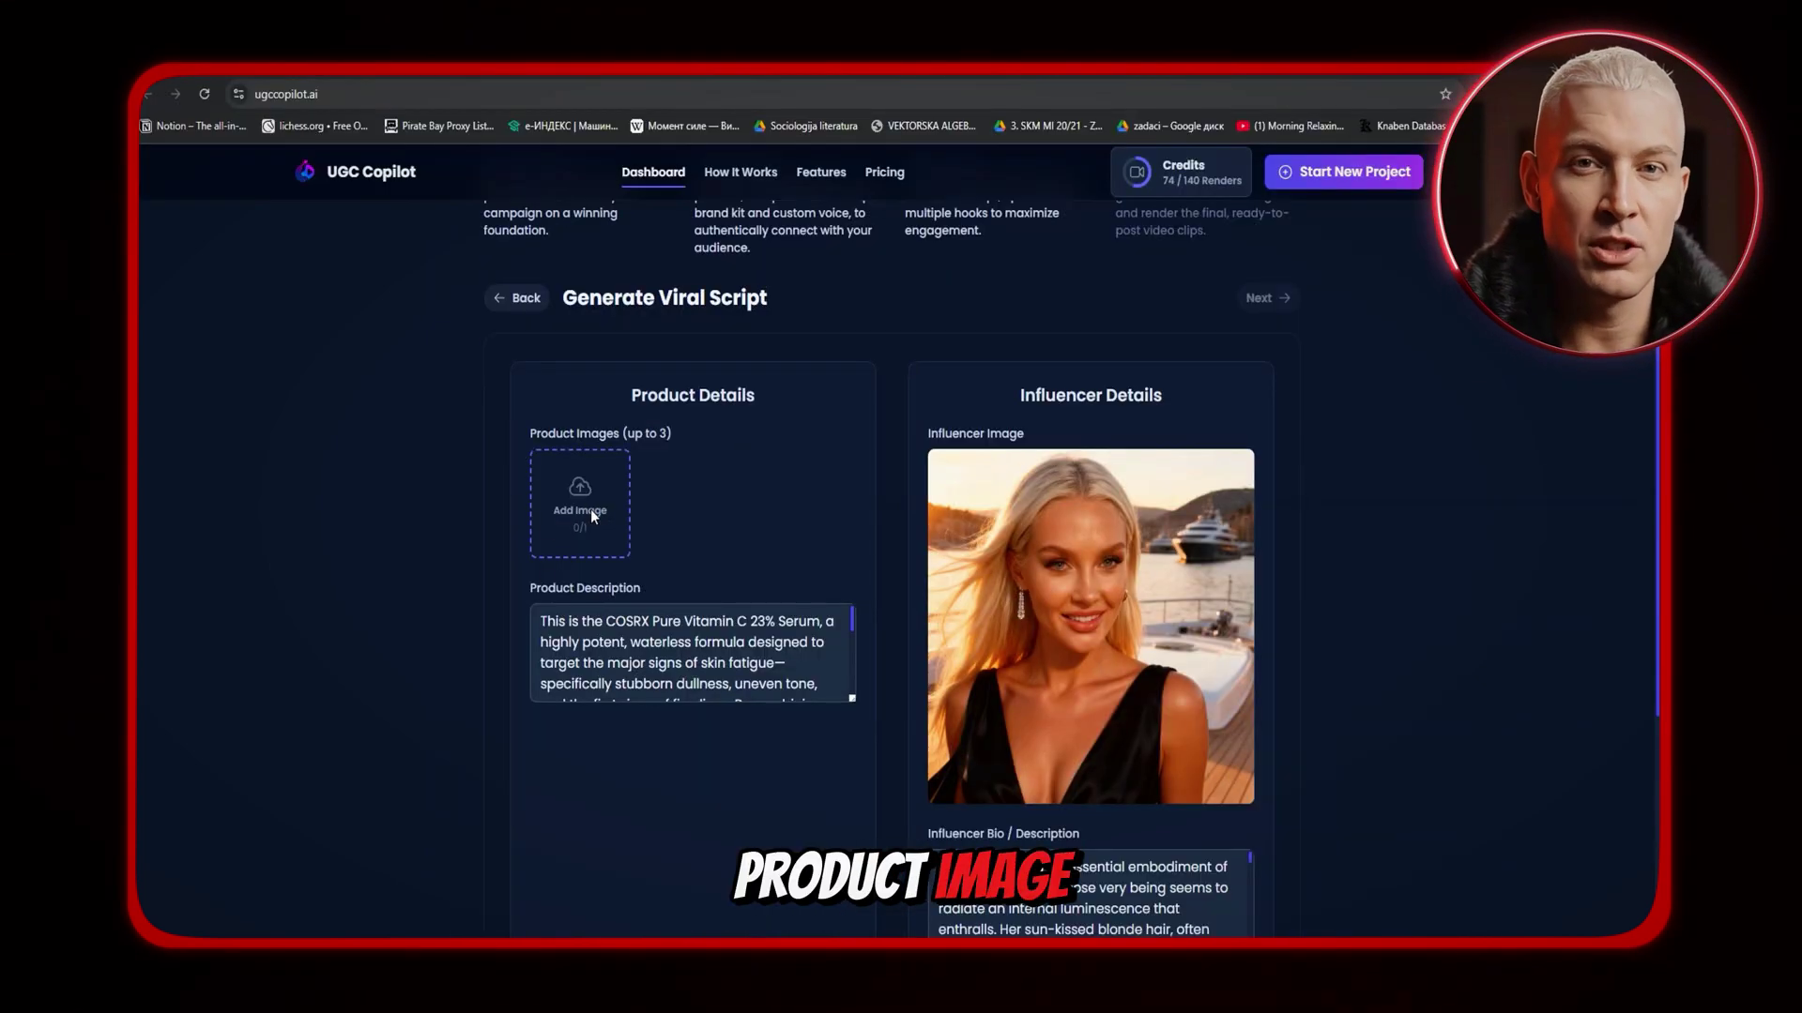
Add the serum bottle photo as the product image
{"action": "left_click", "coordinate": [587, 510]}
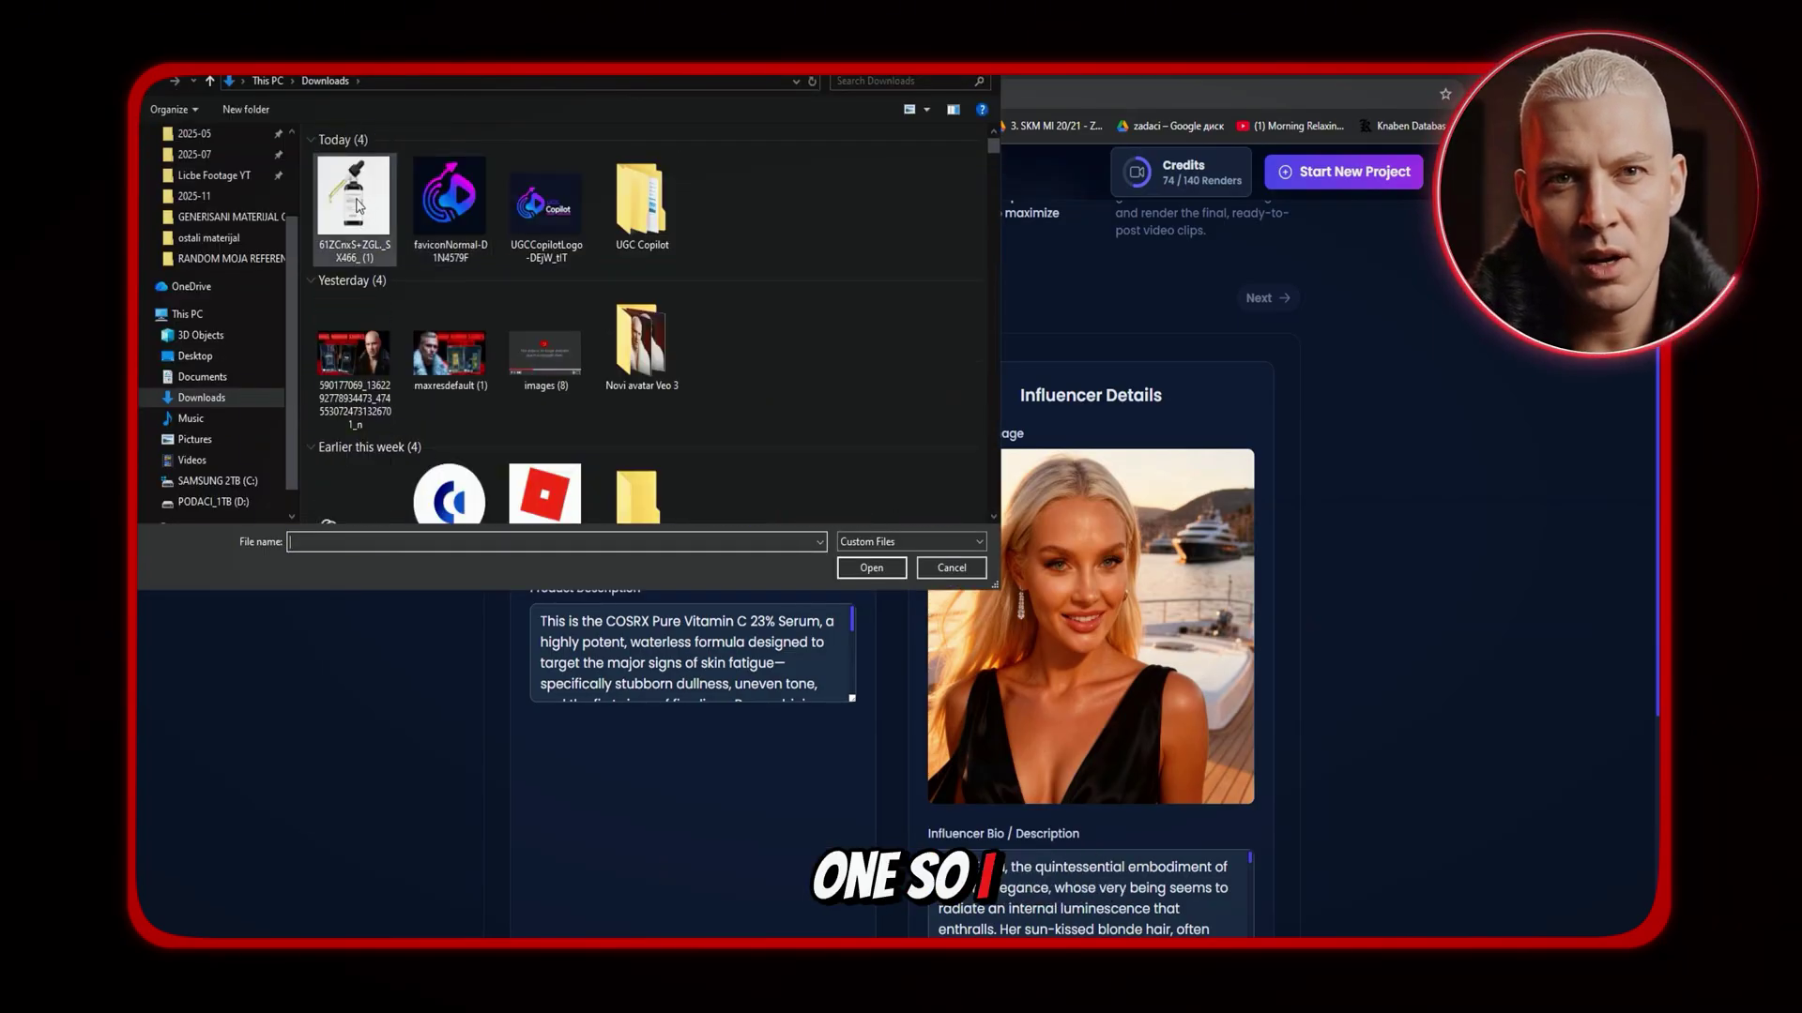
{"action": "double_click", "coordinate": [359, 205]}
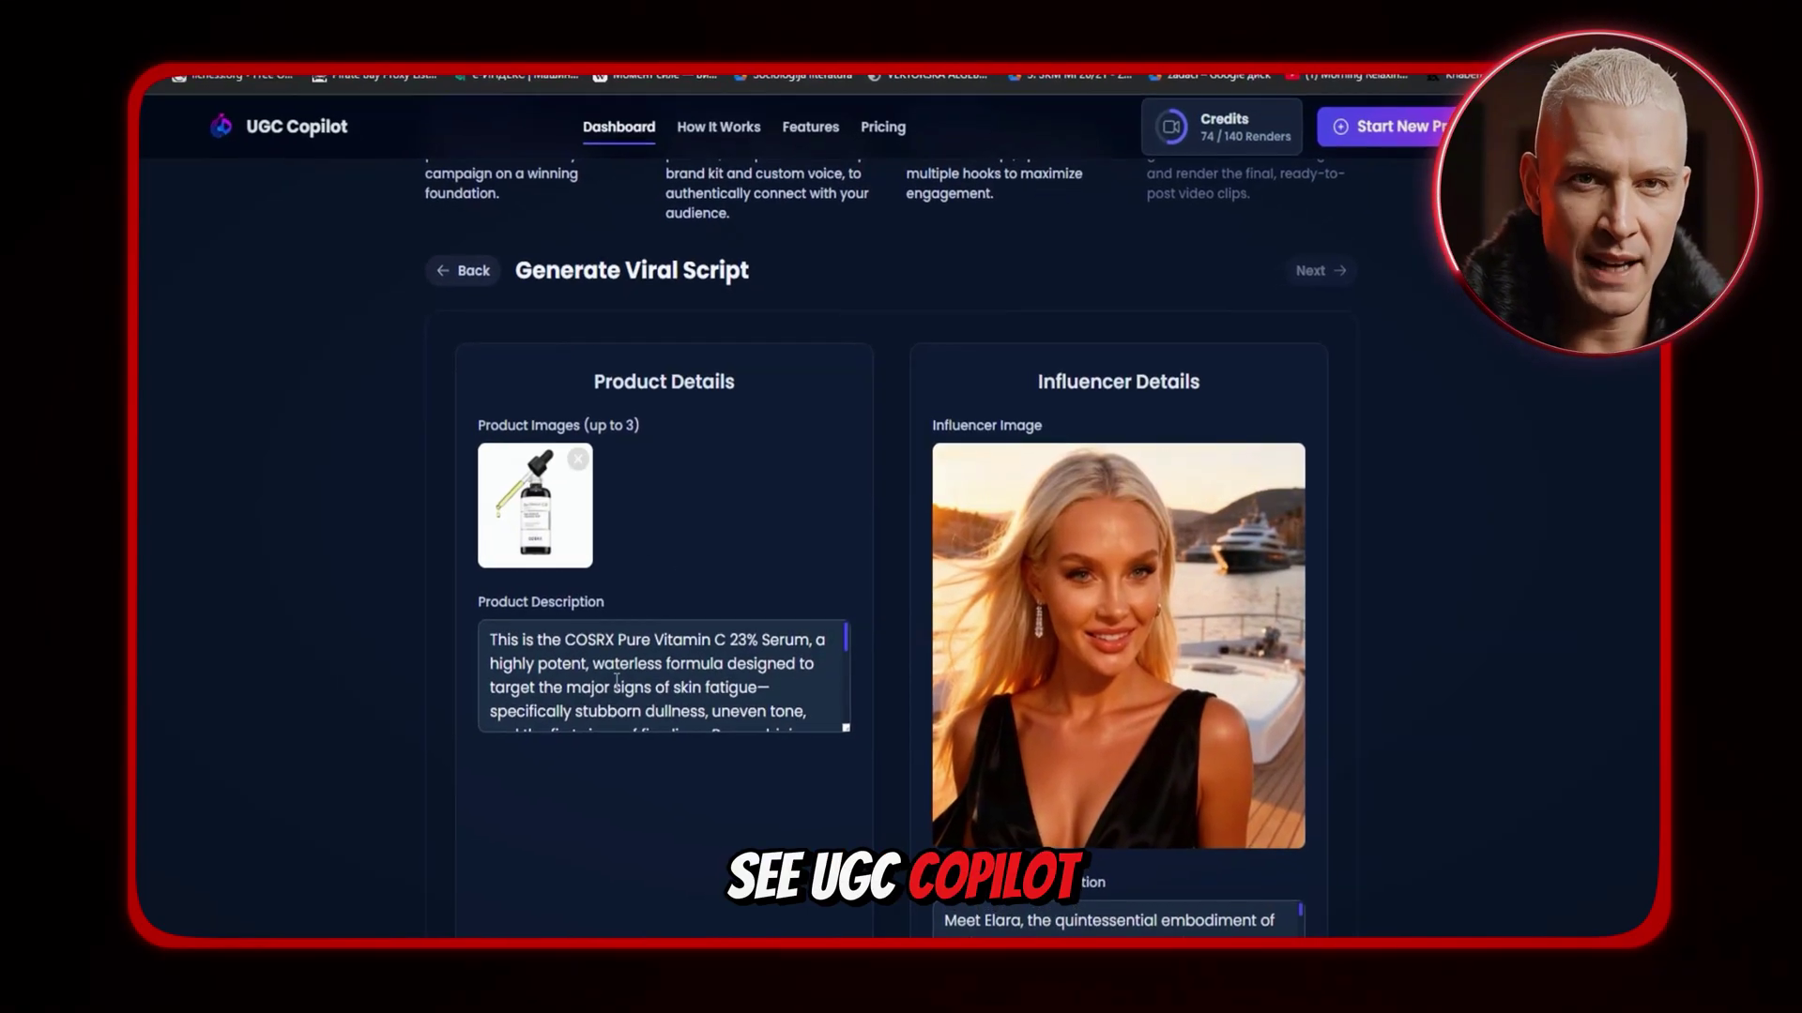
{"action": "scroll", "coordinate": [612, 660], "scroll_direction": "down", "scroll_amount": 6}
Review the product description and the influencer bio text
{"action": "left_click_drag", "start_coordinate": [656, 615], "coordinate": [497, 469]}
{"action": "scroll", "coordinate": [813, 623], "scroll_direction": "down", "scroll_amount": 2}
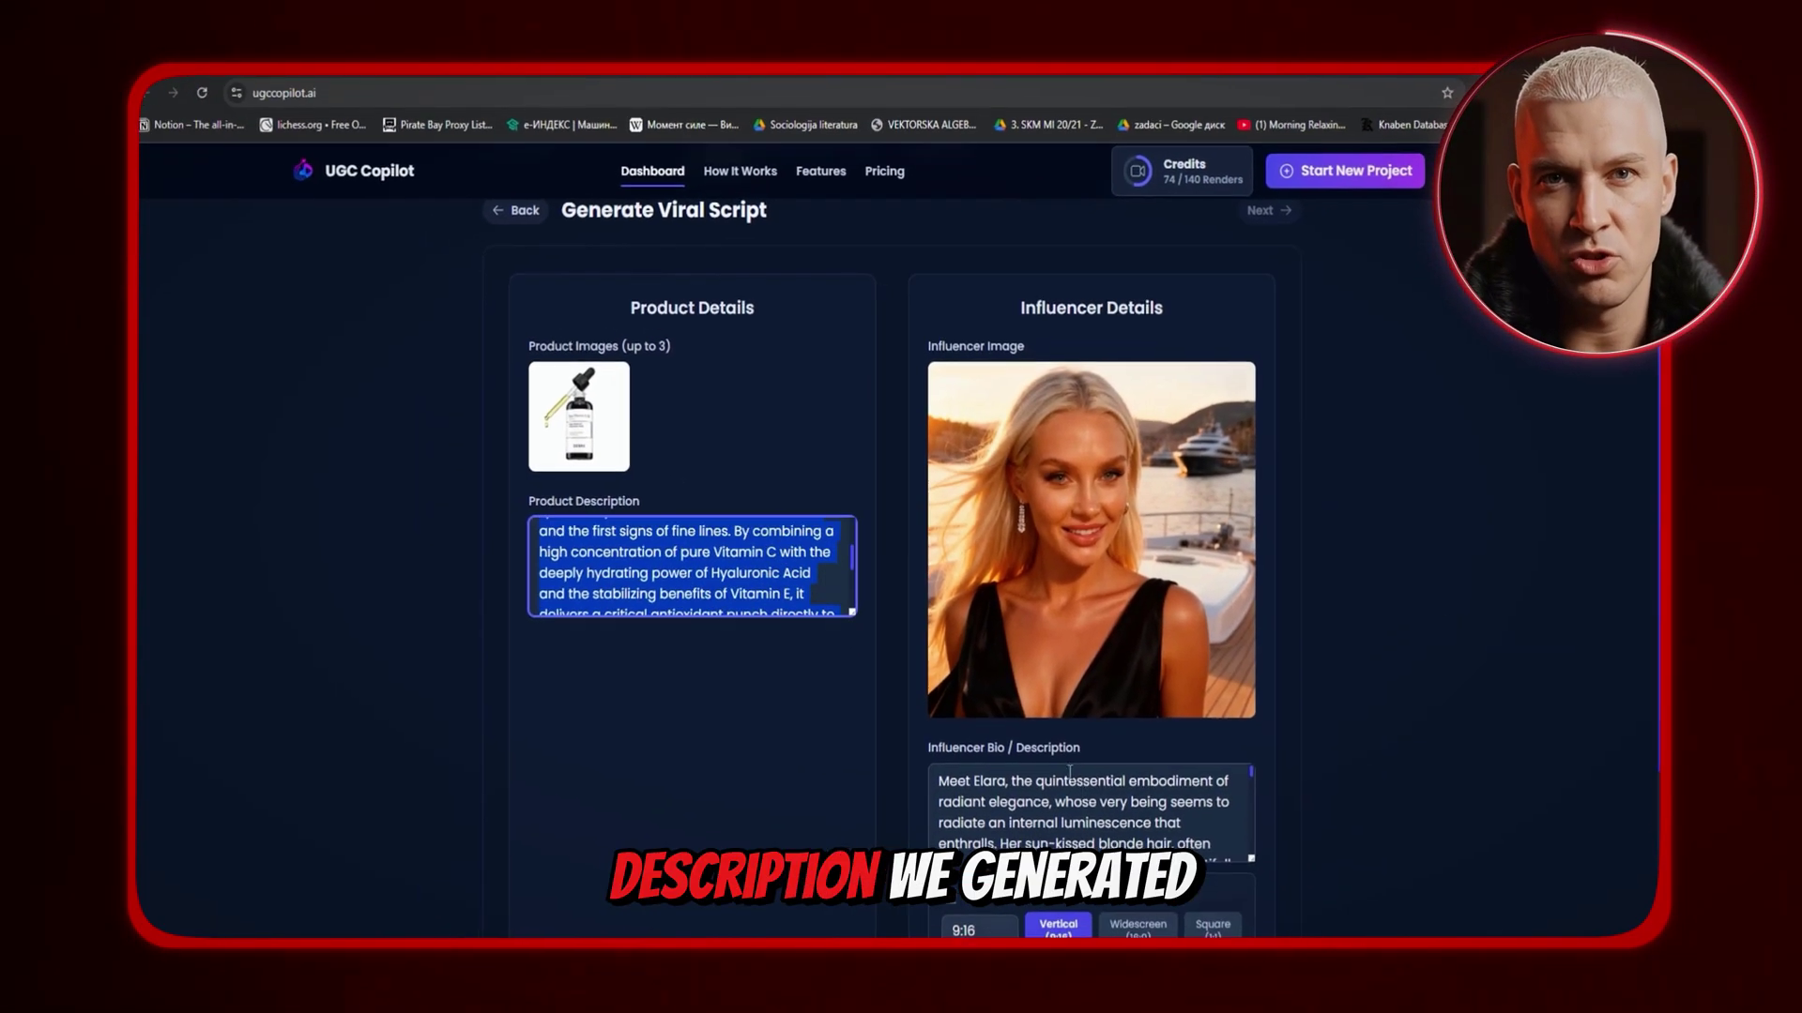
{"action": "scroll", "coordinate": [1070, 772], "scroll_direction": "down", "scroll_amount": 1}
{"action": "triple_click", "coordinate": [1124, 830]}
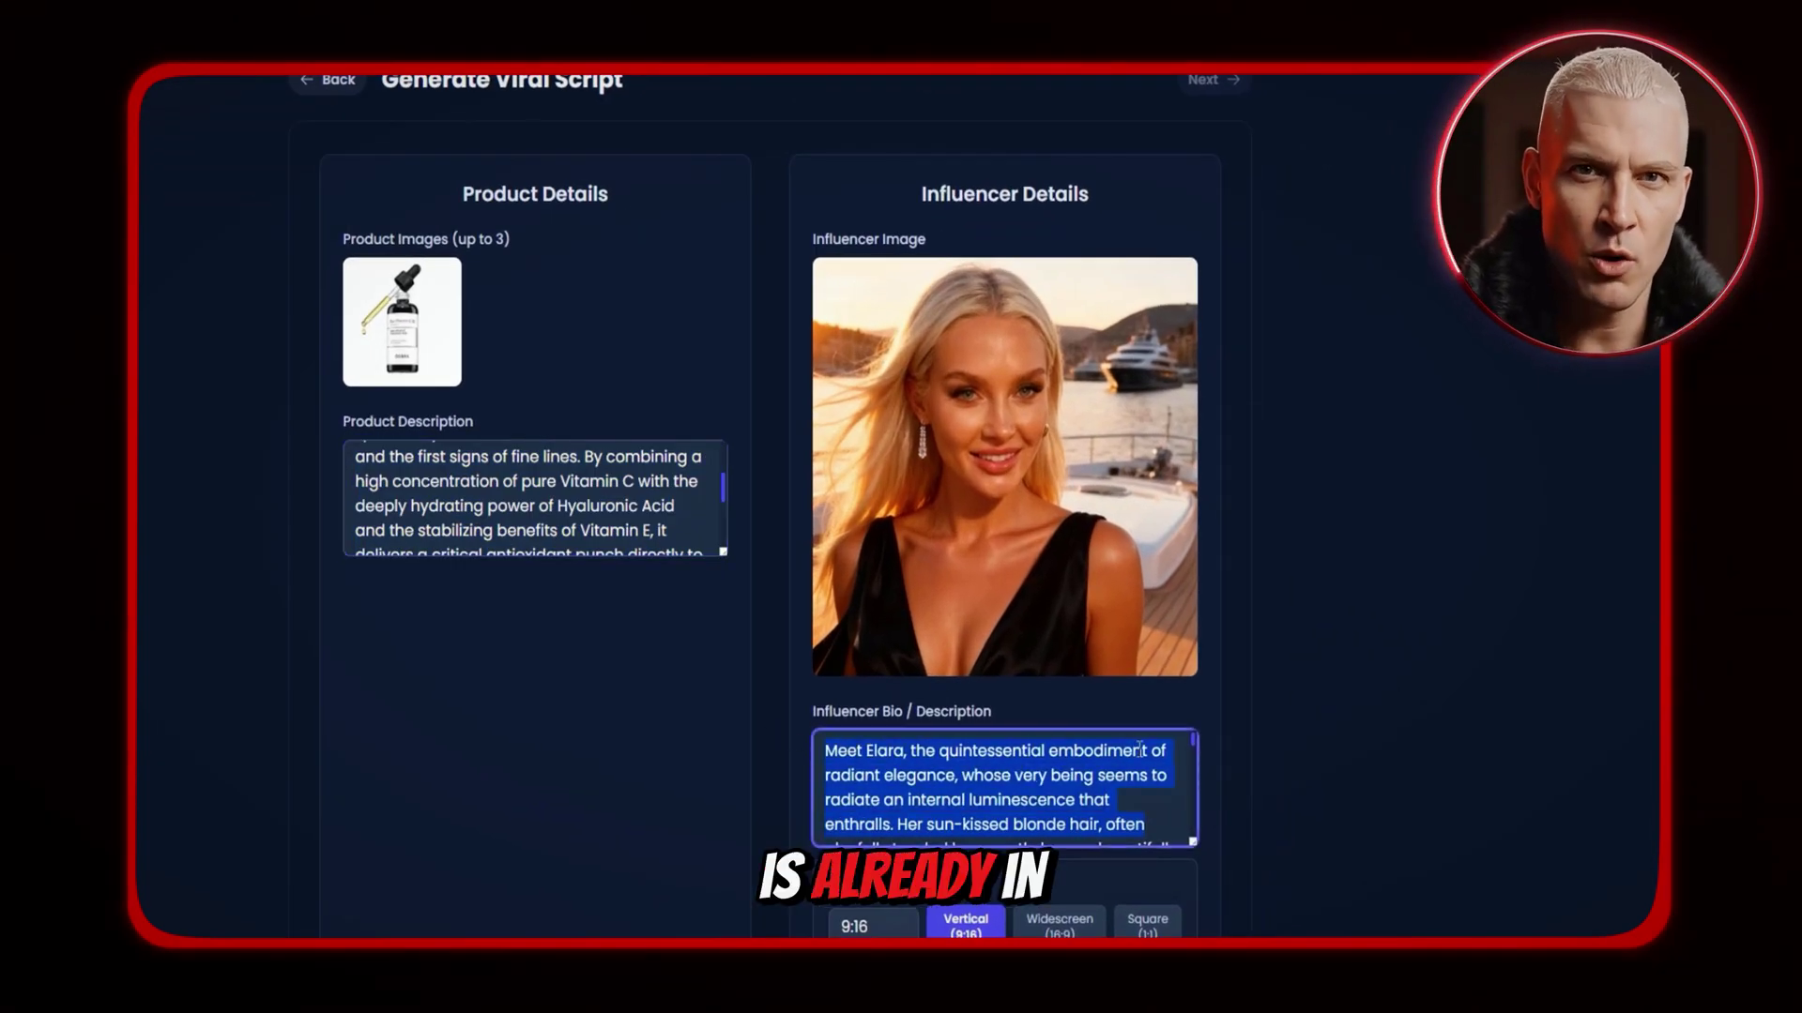
{"action": "left_click", "coordinate": [975, 678]}
{"action": "scroll", "coordinate": [972, 634], "scroll_direction": "down", "scroll_amount": 3}
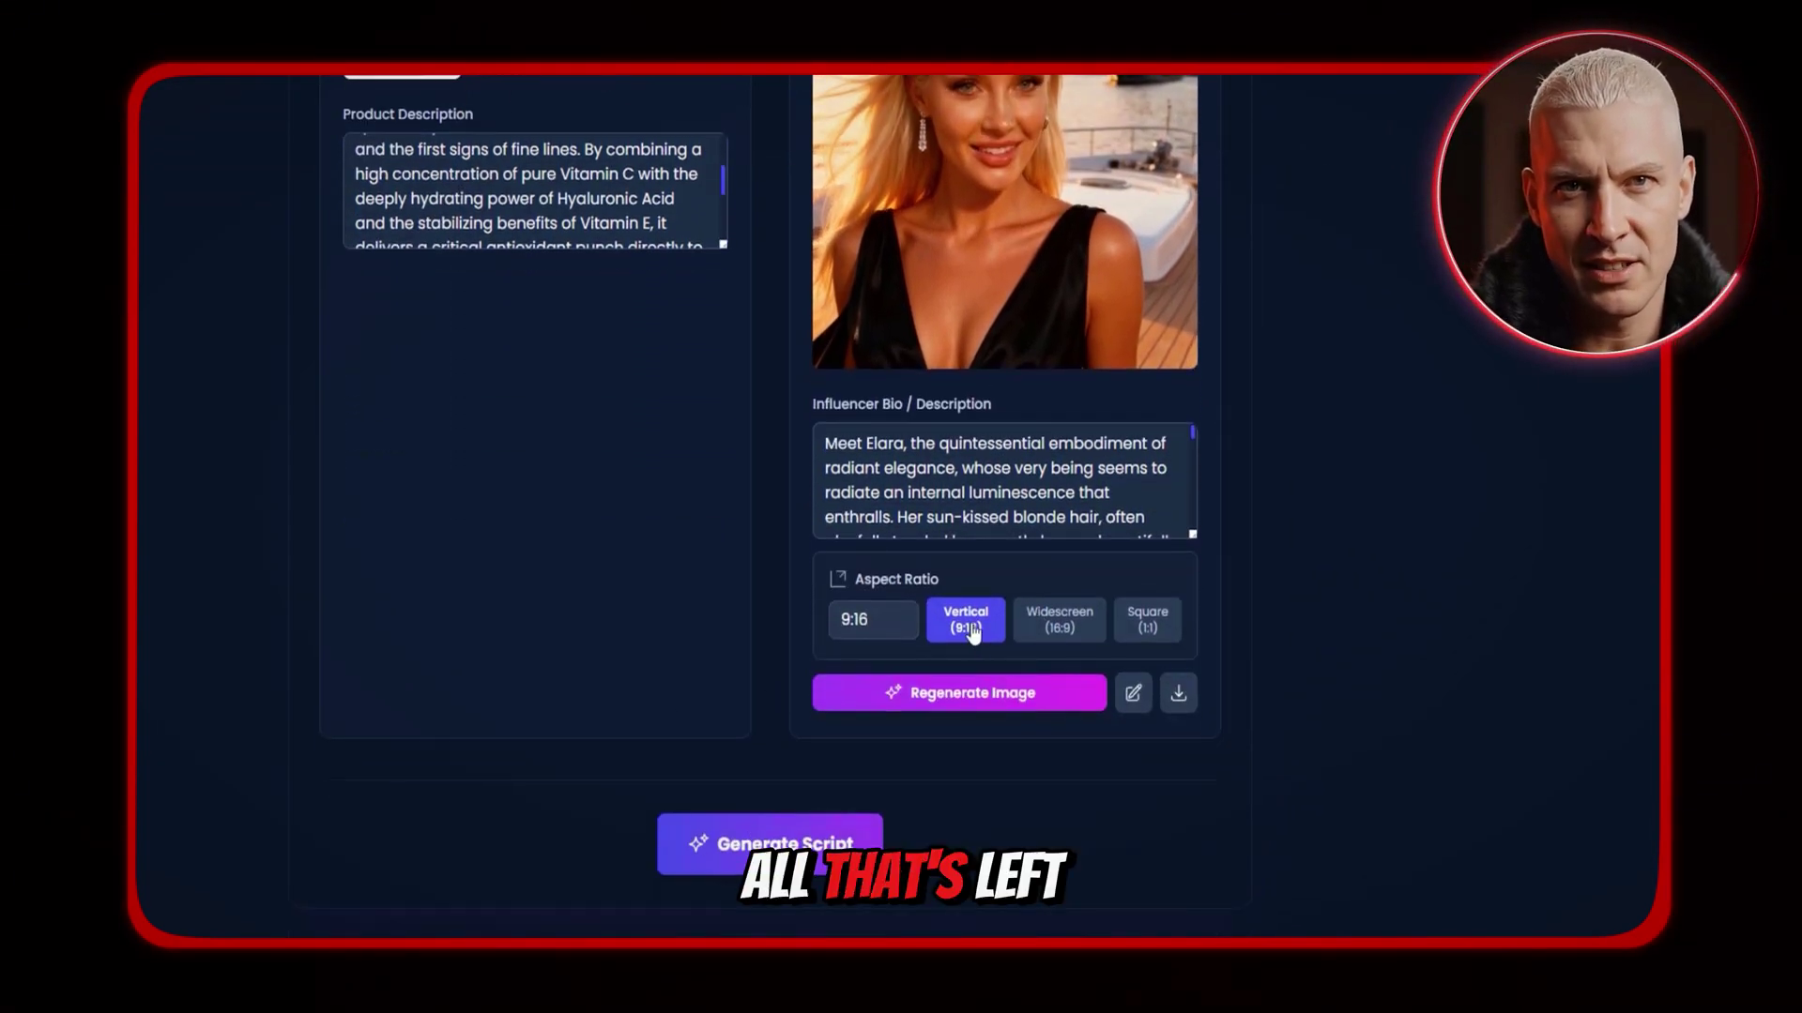
Keep the Vertical 9:16 aspect ratio and generate the viral script
{"action": "left_click", "coordinate": [1059, 619]}
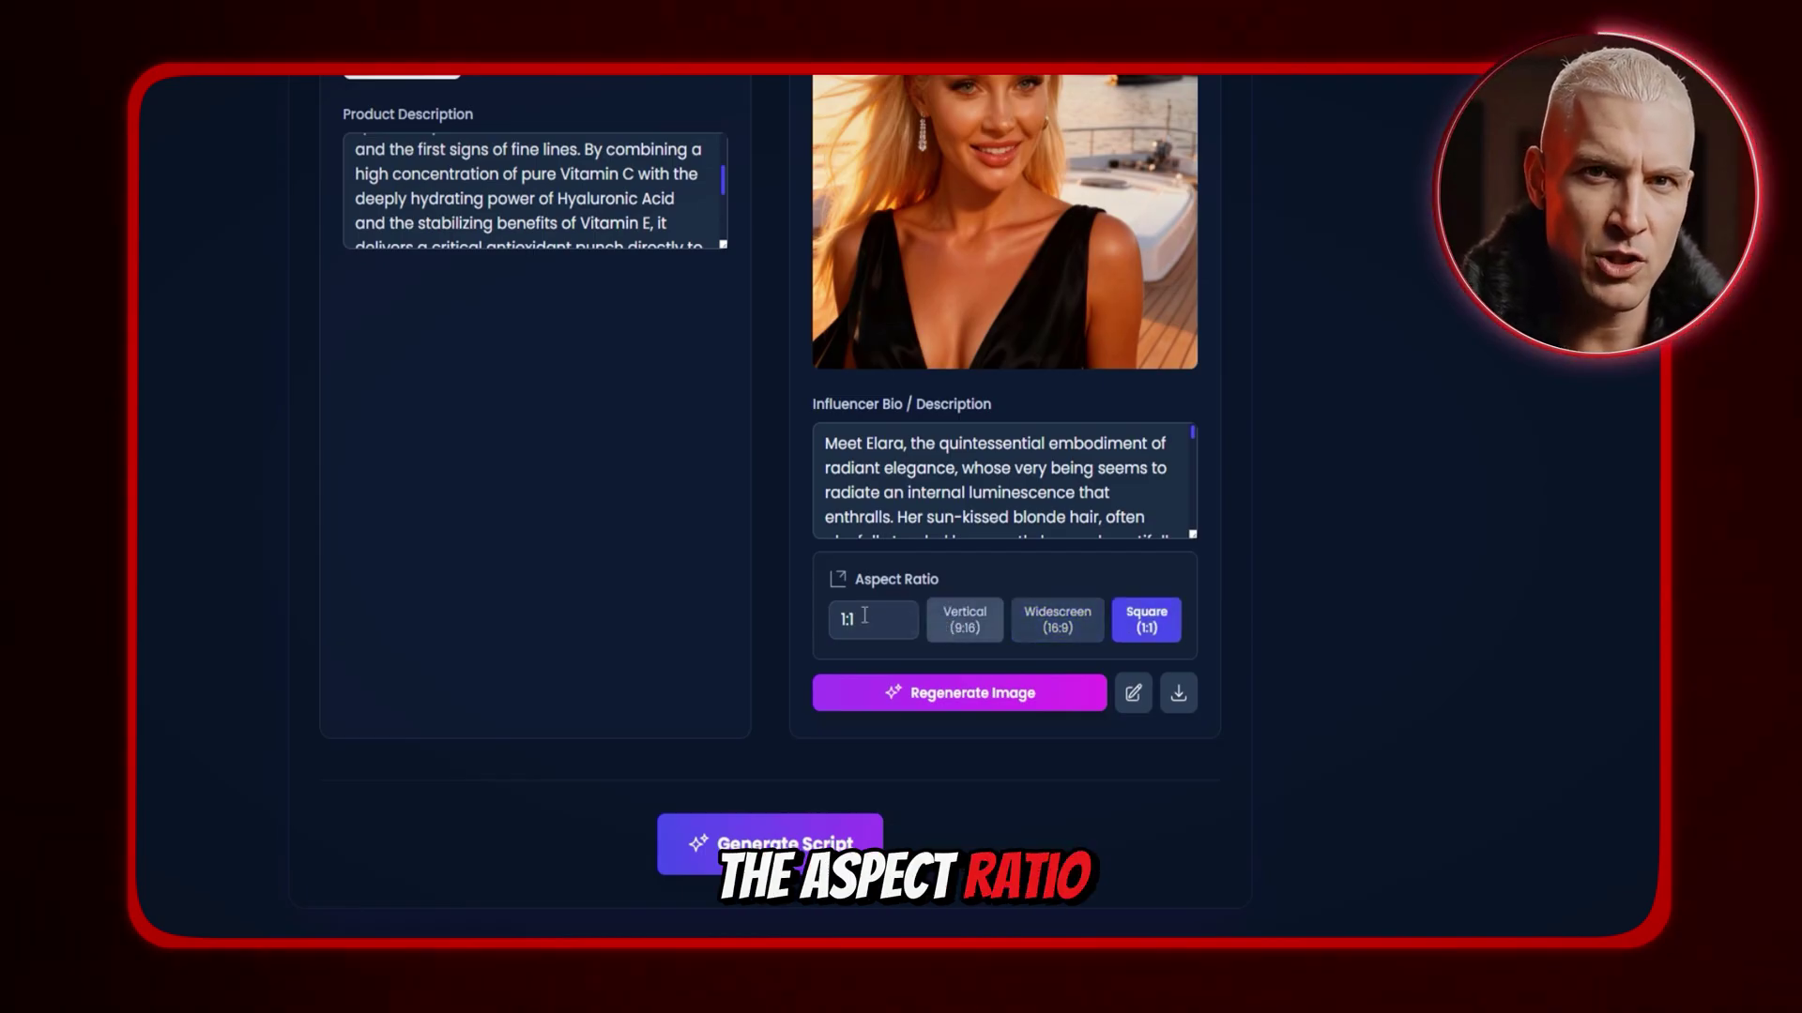
{"action": "left_click", "coordinate": [983, 632]}
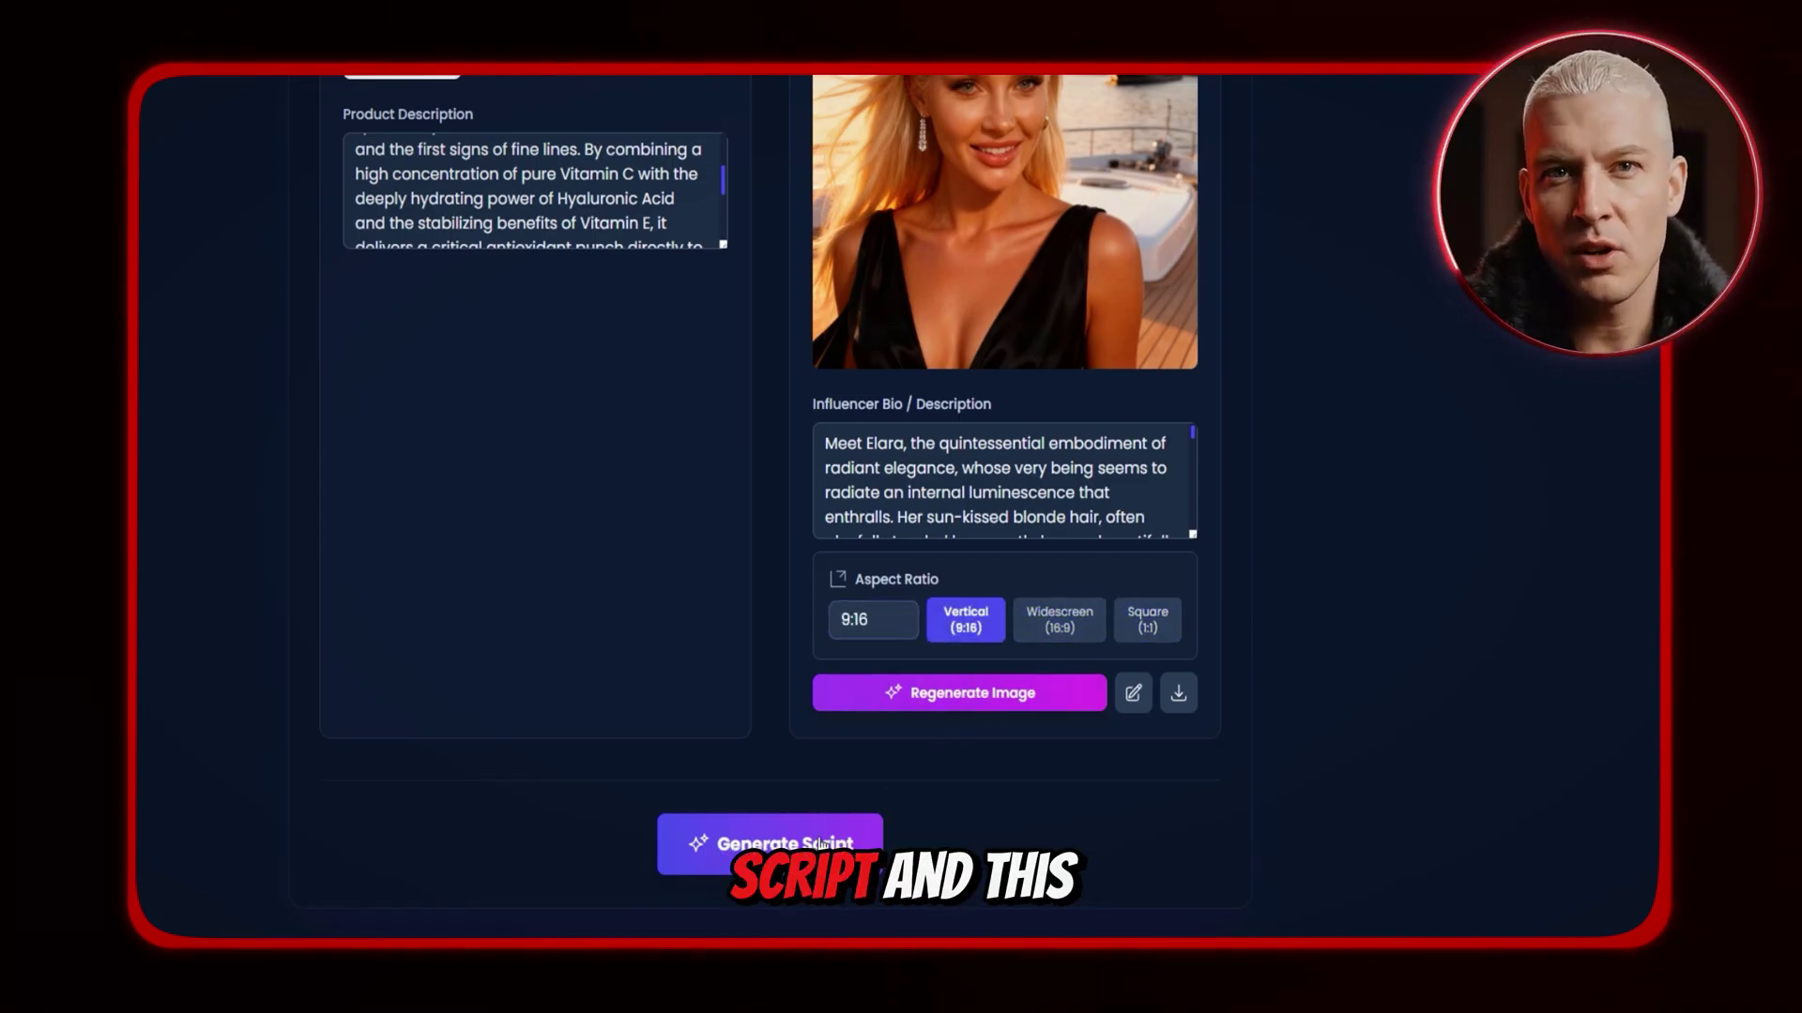
{"action": "left_click", "coordinate": [771, 842]}
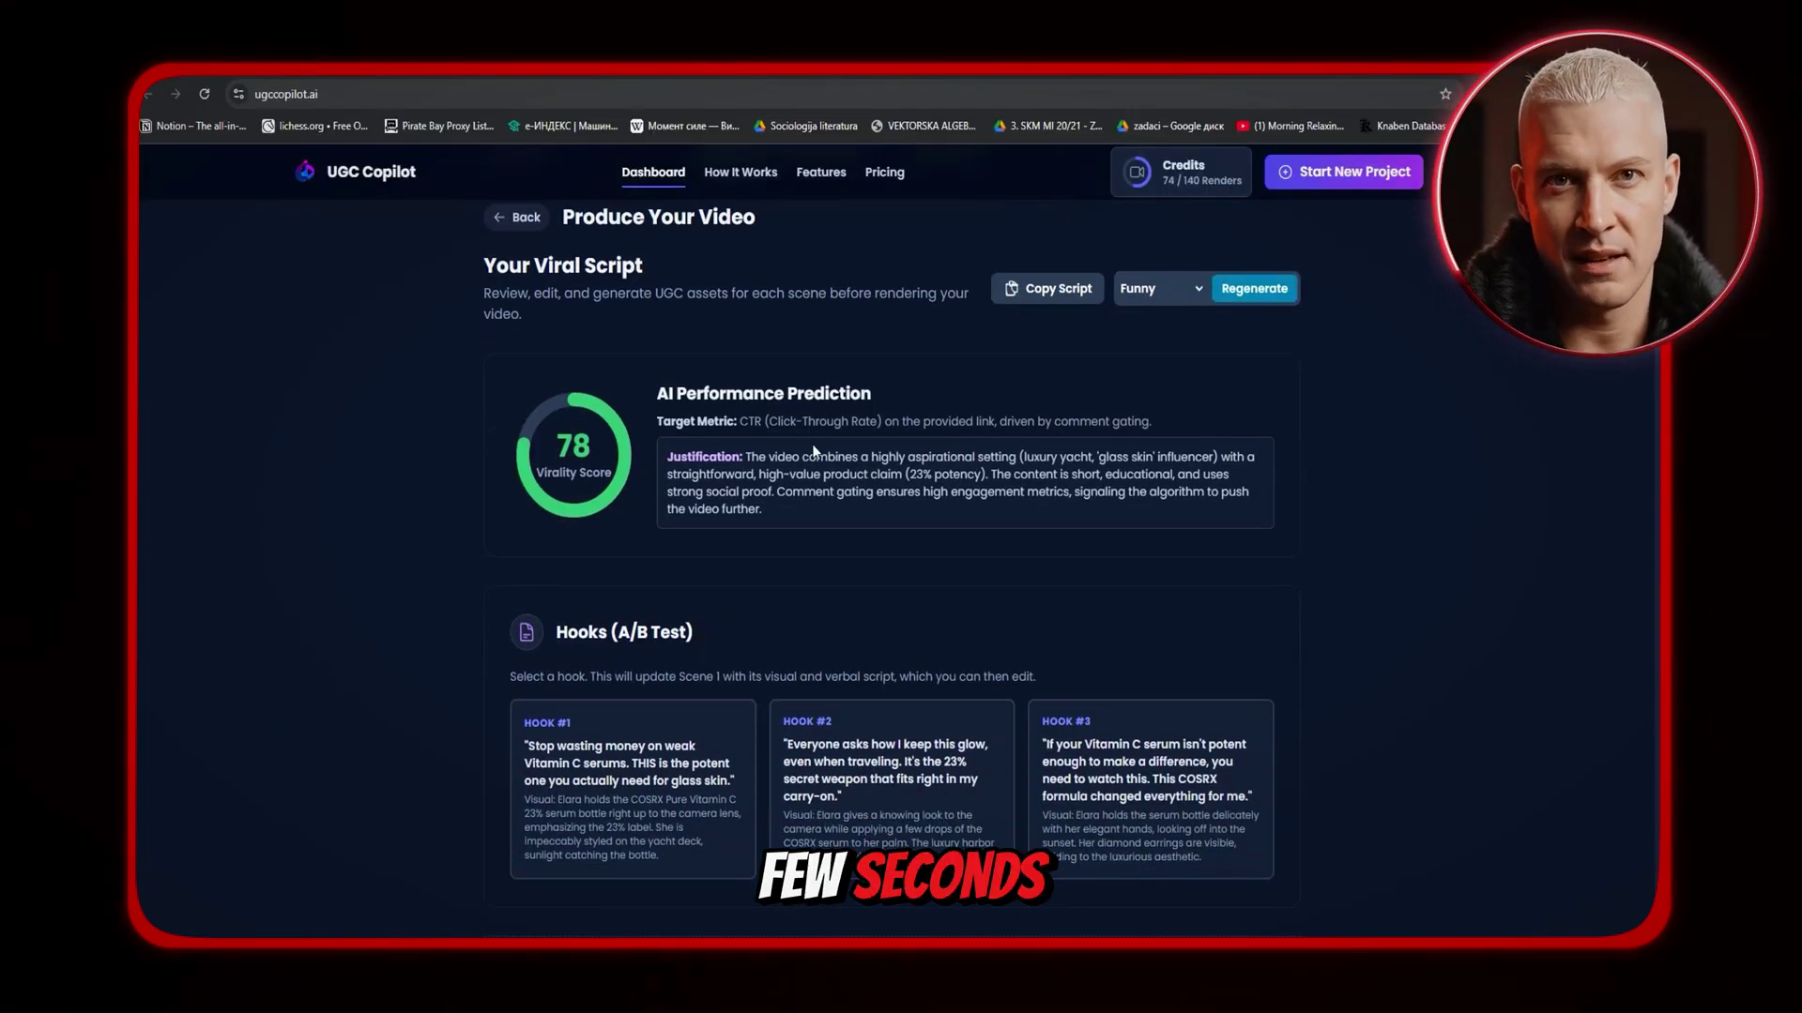
{"action": "scroll", "coordinate": [921, 471], "scroll_direction": "down", "scroll_amount": 3}
{"action": "scroll", "coordinate": [921, 471], "scroll_direction": "down", "scroll_amount": 6}
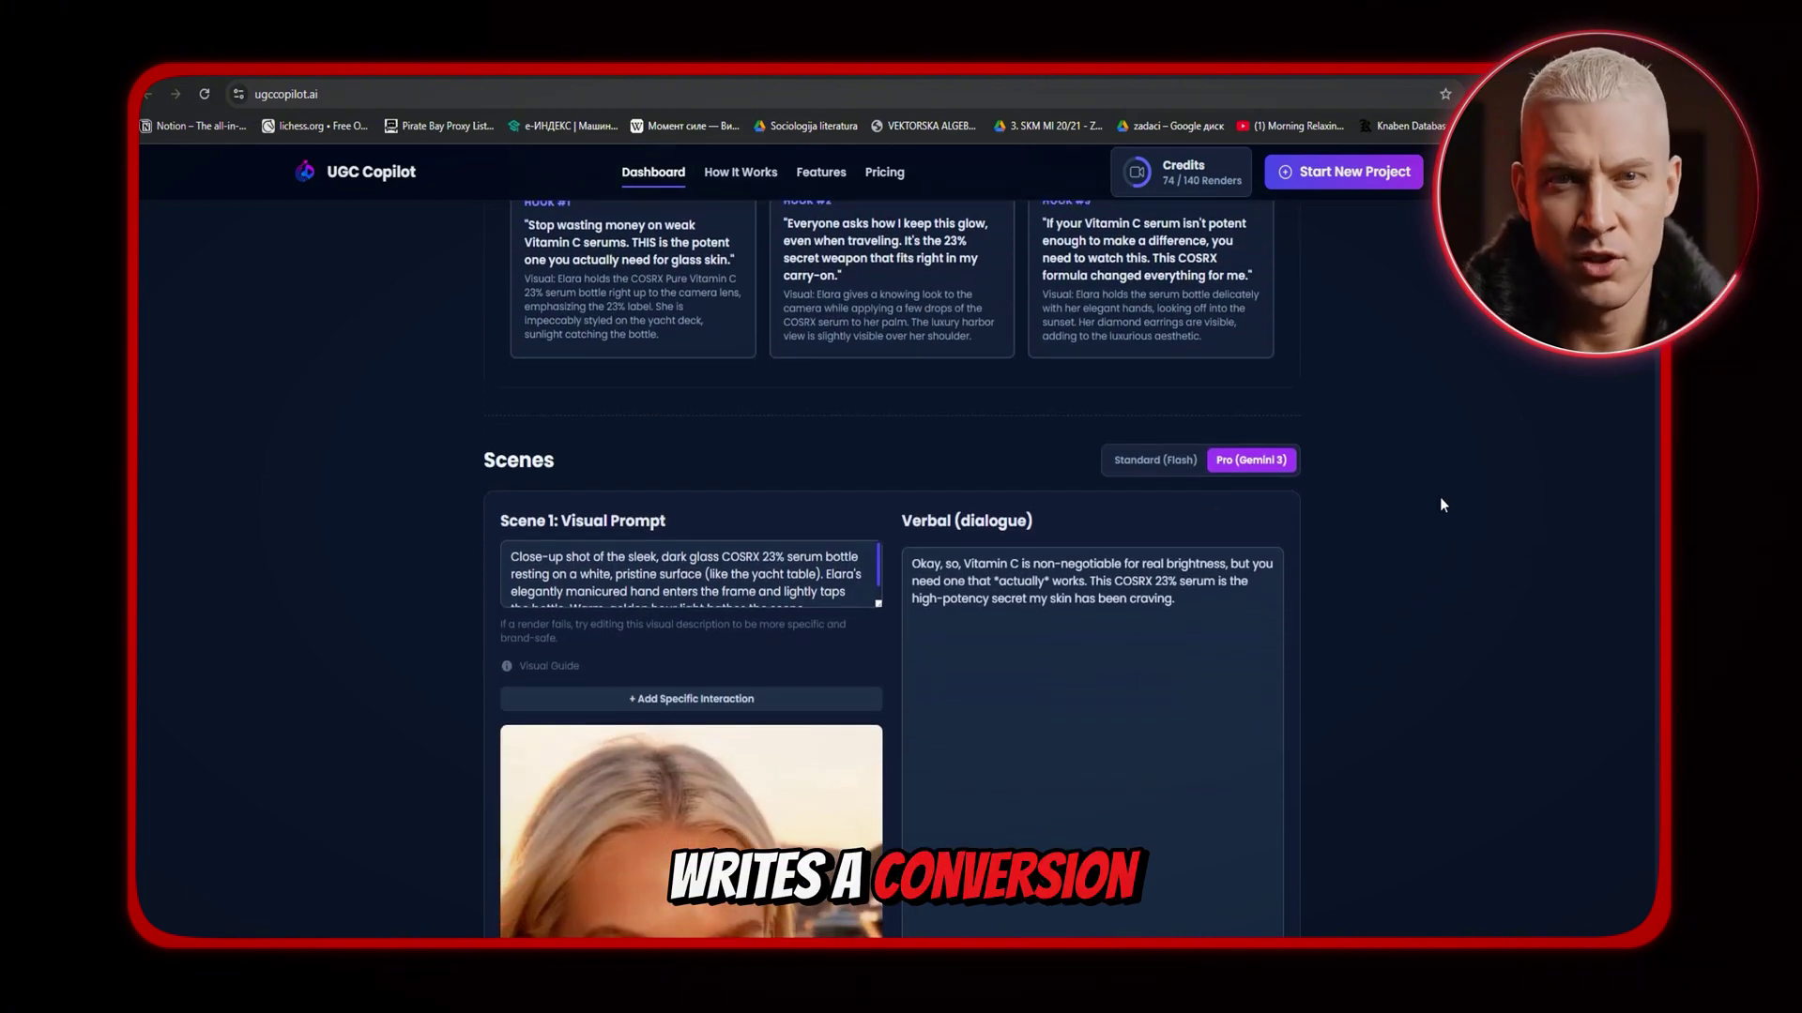
{"action": "scroll", "coordinate": [1123, 479], "scroll_direction": "down", "scroll_amount": 5}
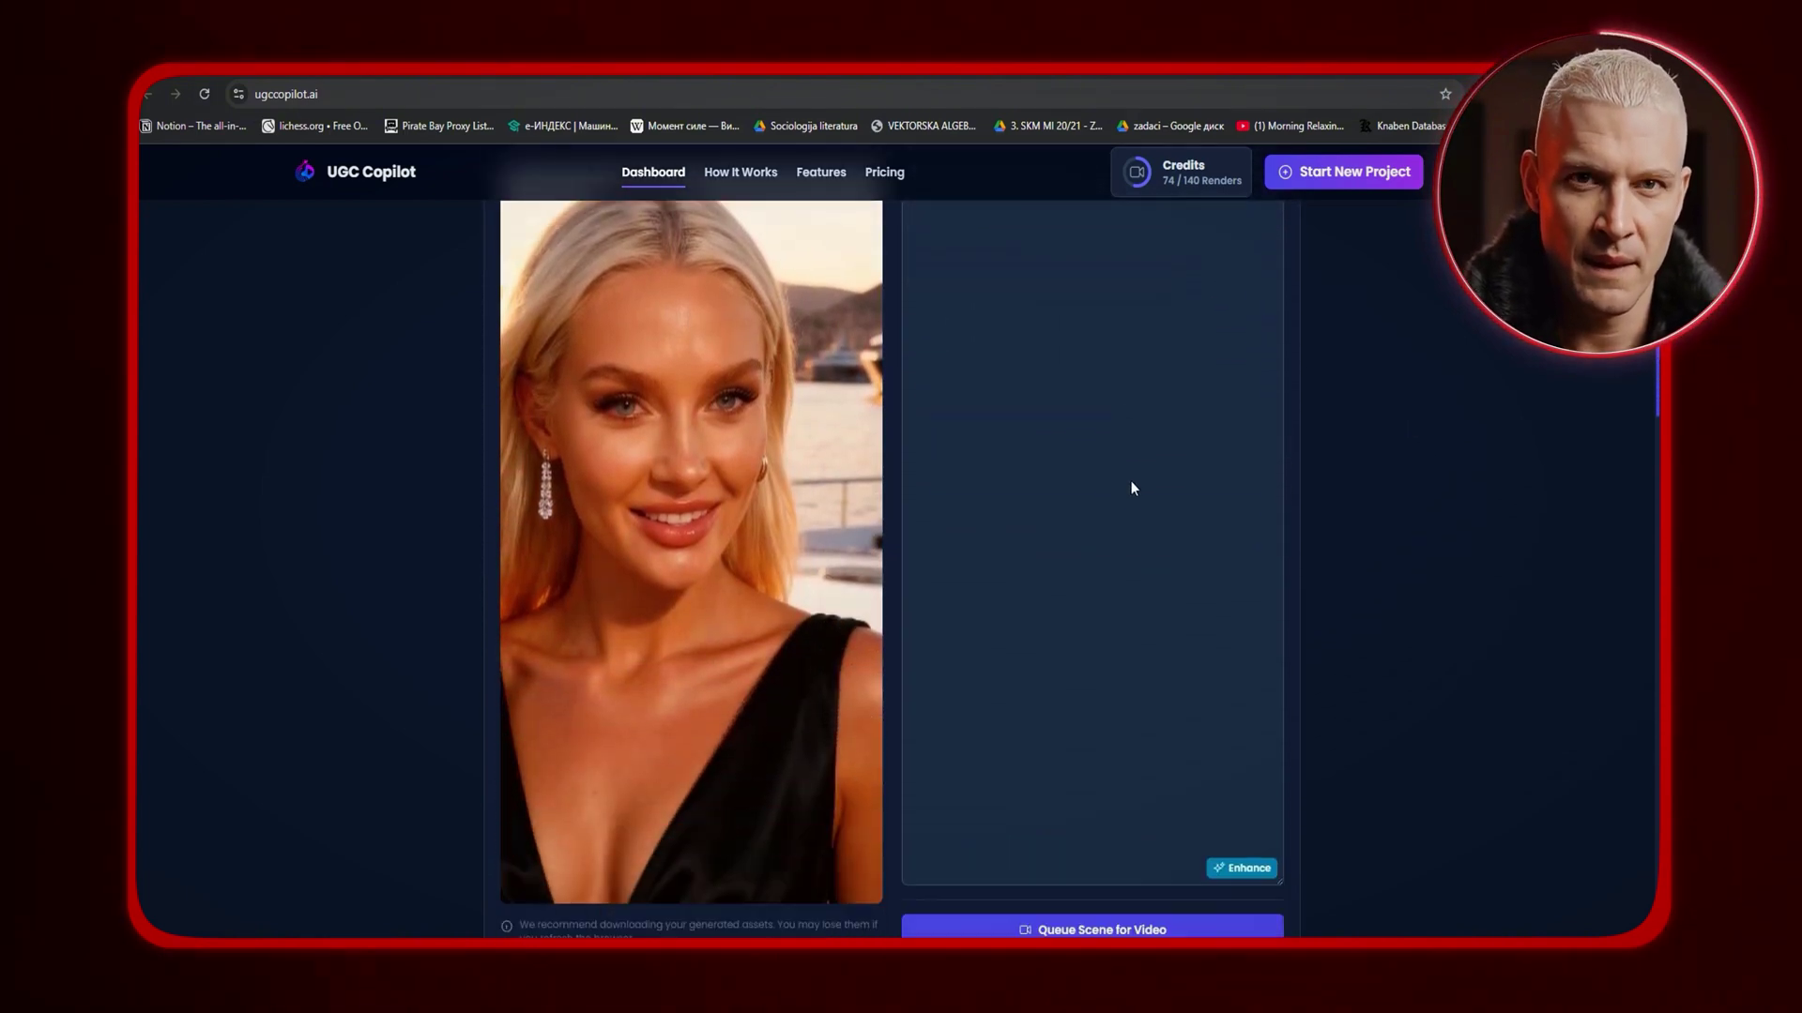
{"action": "scroll", "coordinate": [1291, 480], "scroll_direction": "down", "scroll_amount": 7}
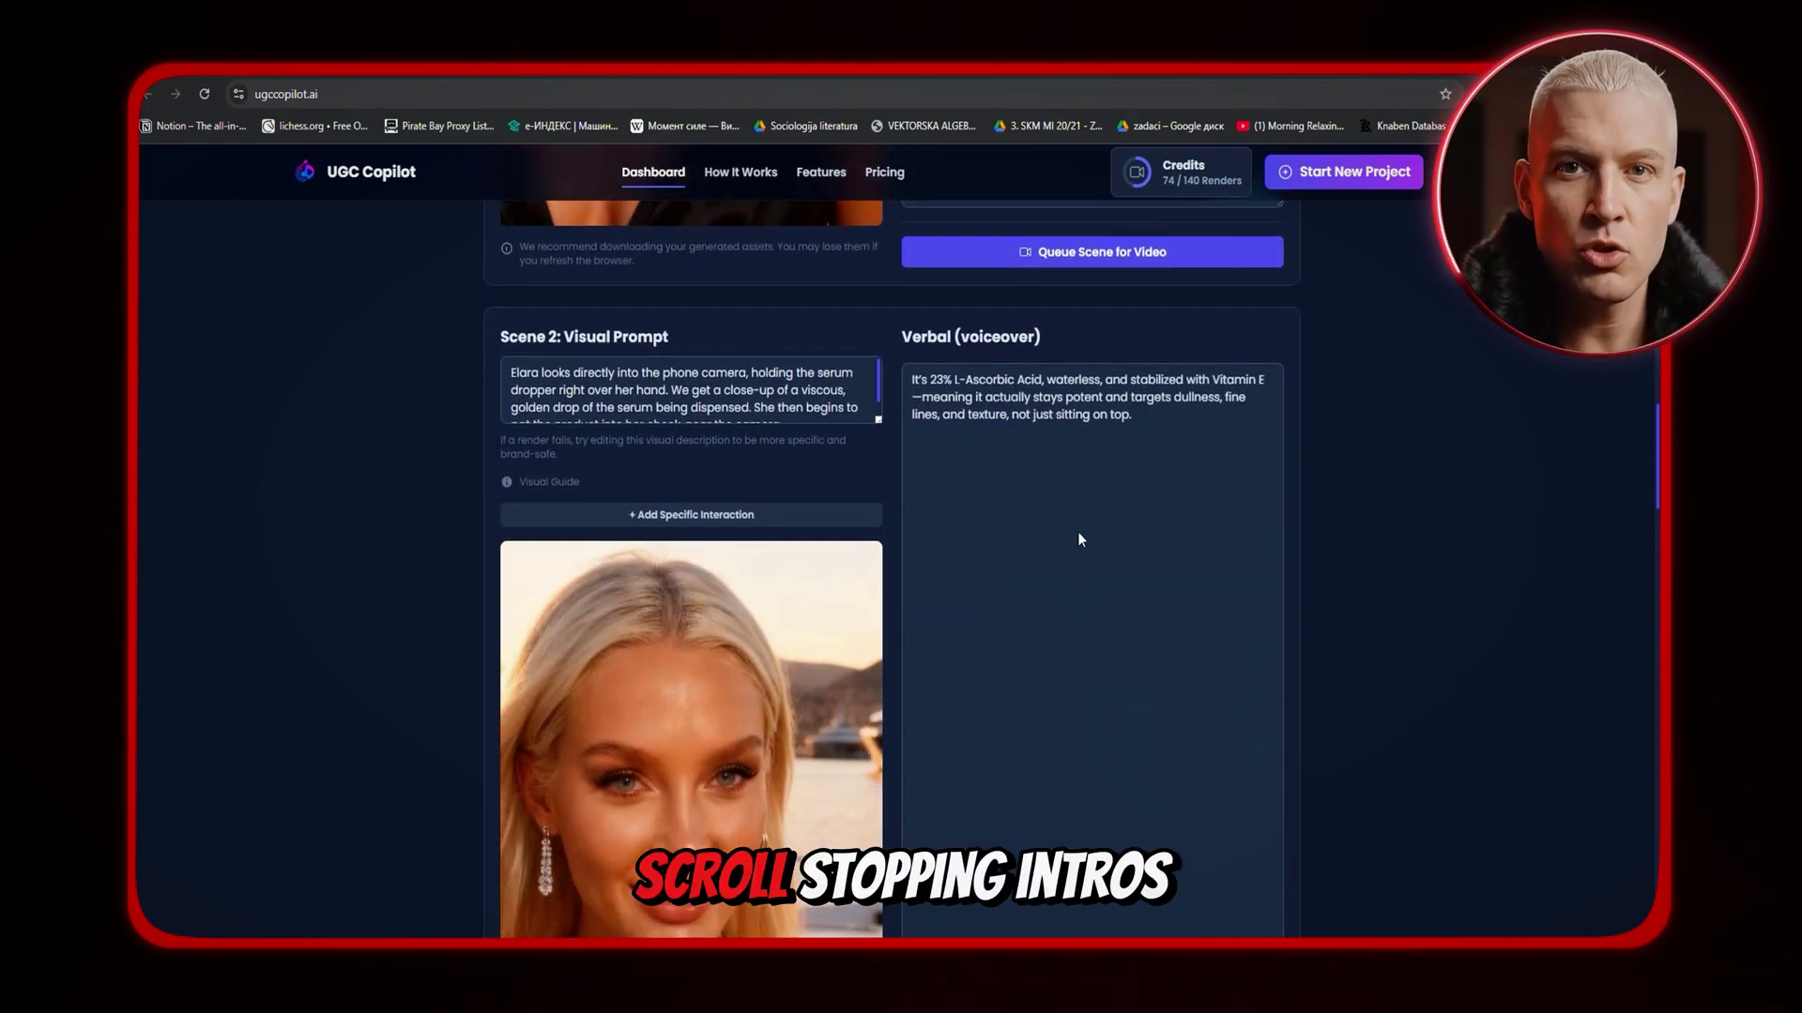
{"action": "scroll", "coordinate": [1236, 442], "scroll_direction": "down", "scroll_amount": 15}
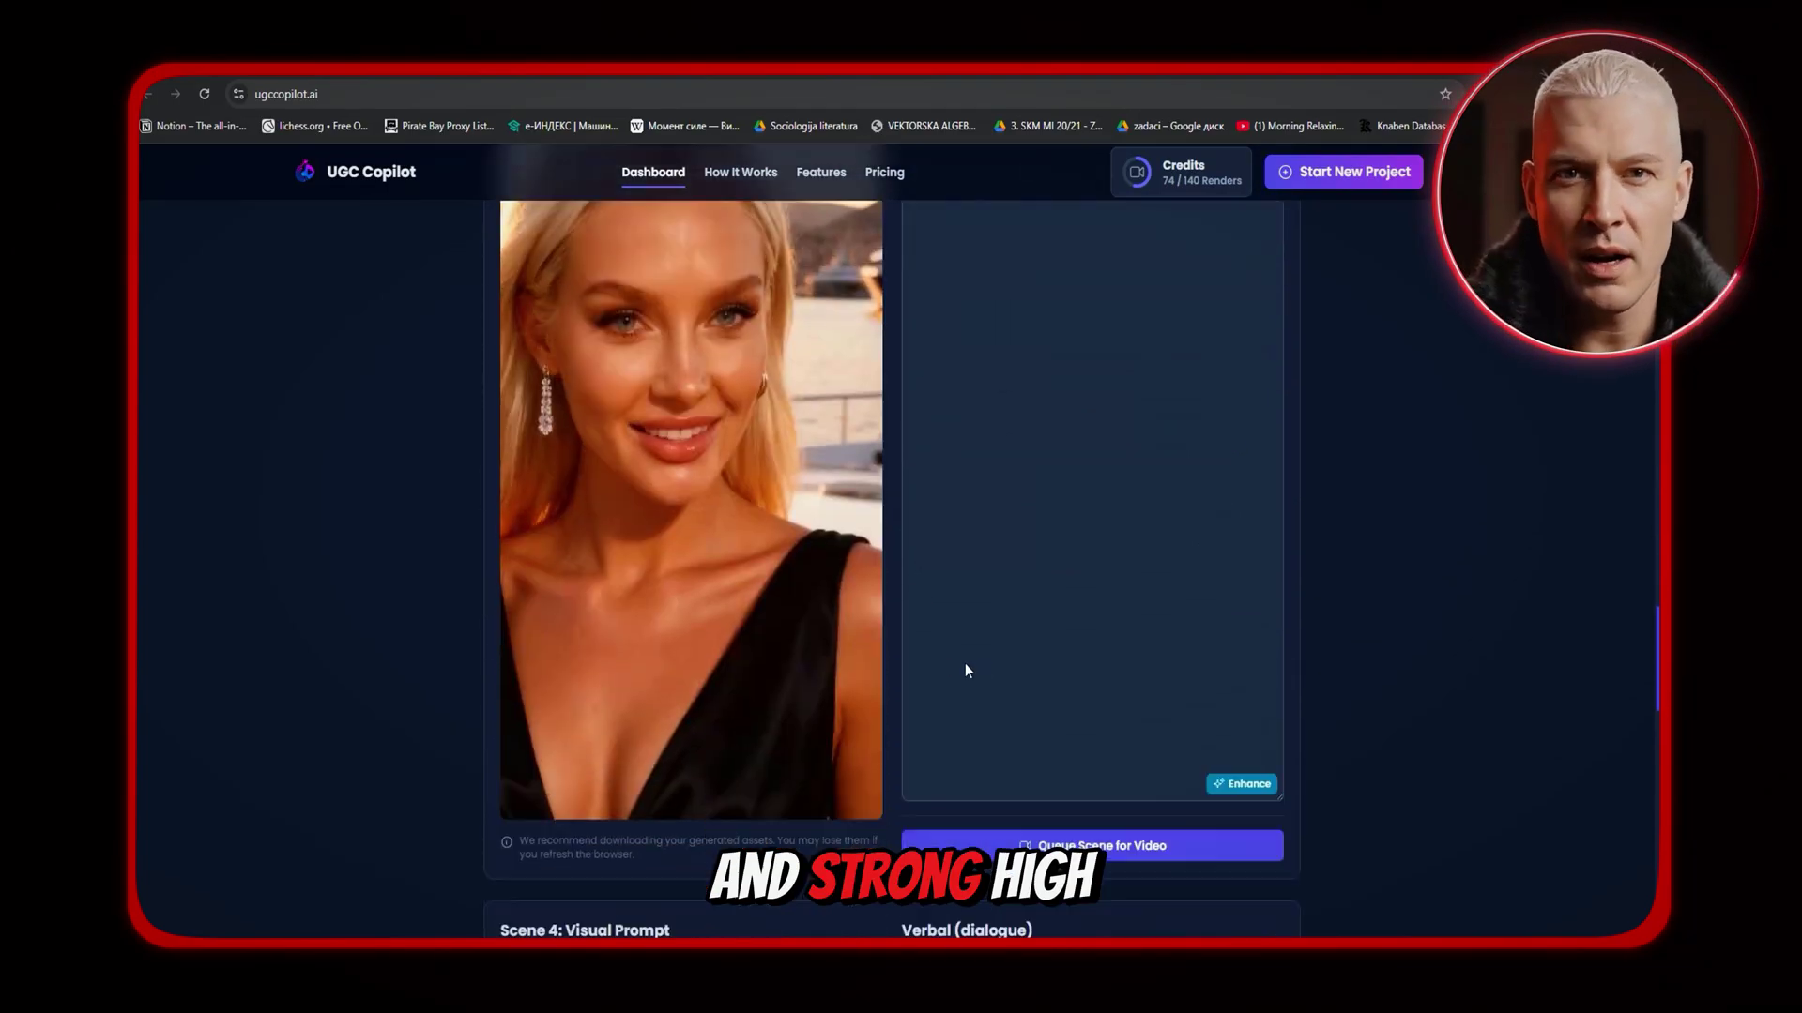
{"action": "scroll", "coordinate": [964, 648], "scroll_direction": "down", "scroll_amount": 15}
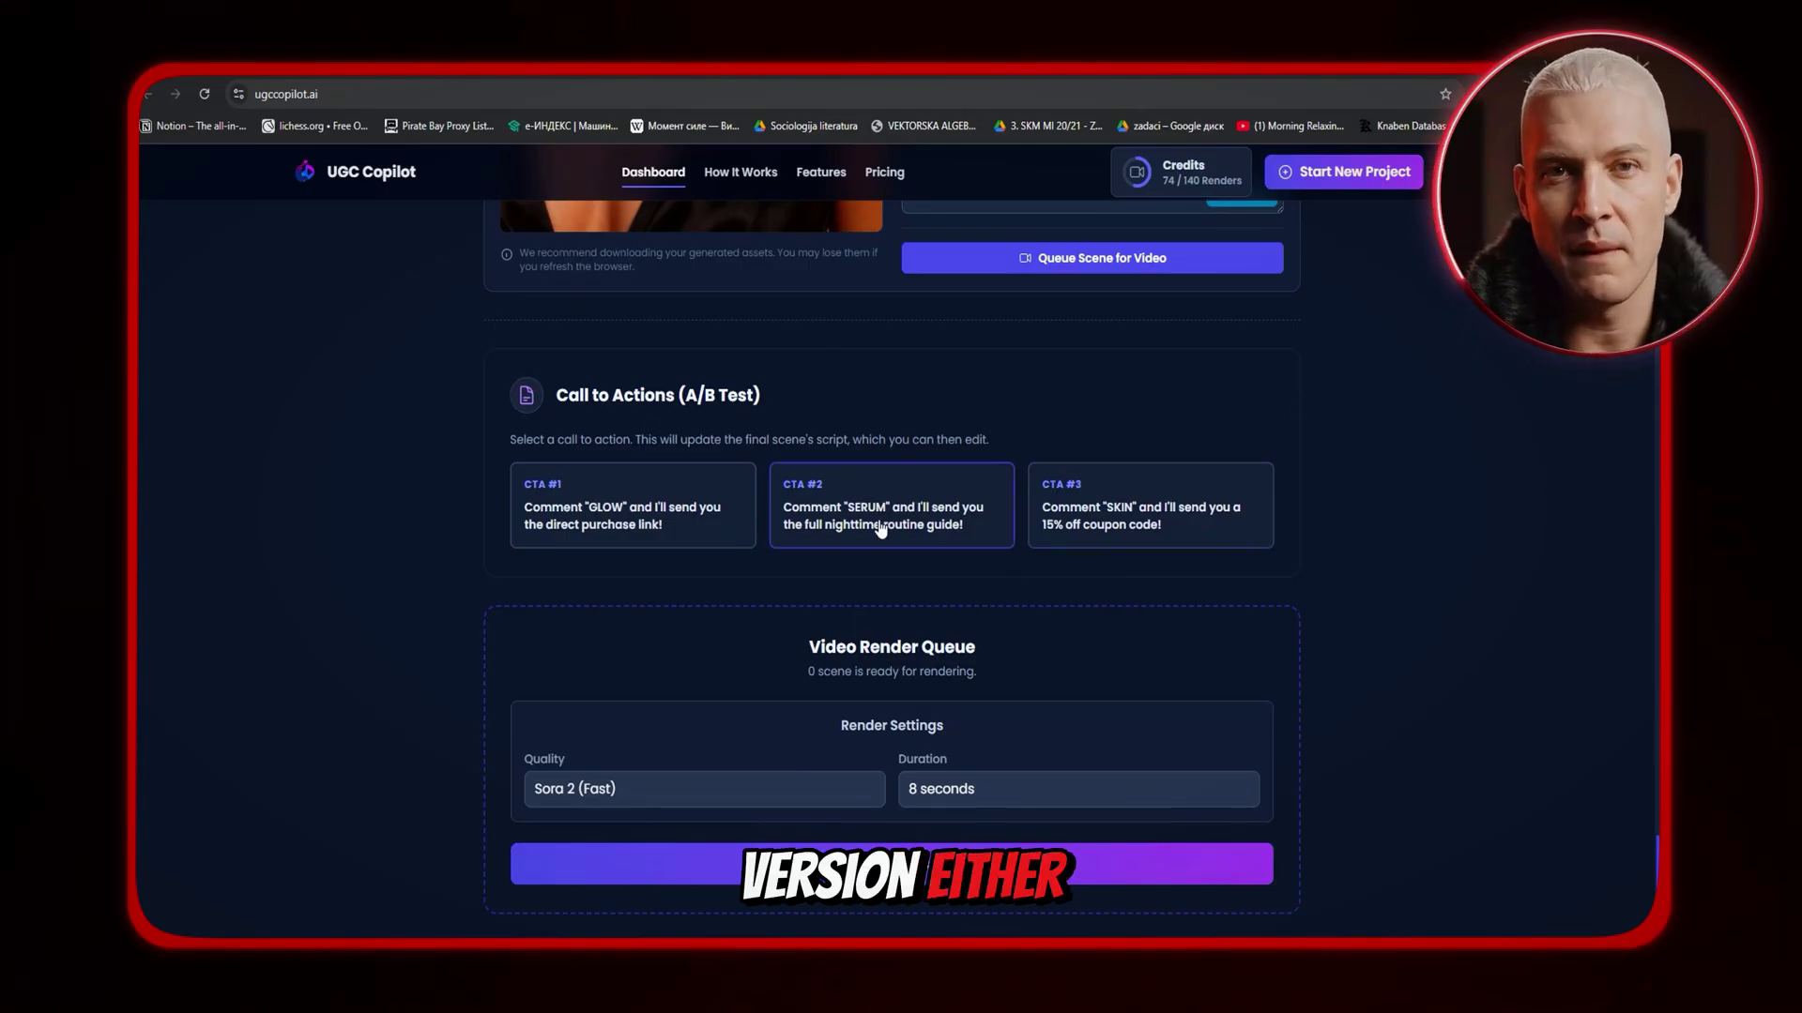
{"action": "scroll", "coordinate": [893, 531], "scroll_direction": "up", "scroll_amount": 15}
{"action": "scroll", "coordinate": [937, 518], "scroll_direction": "down", "scroll_amount": 5}
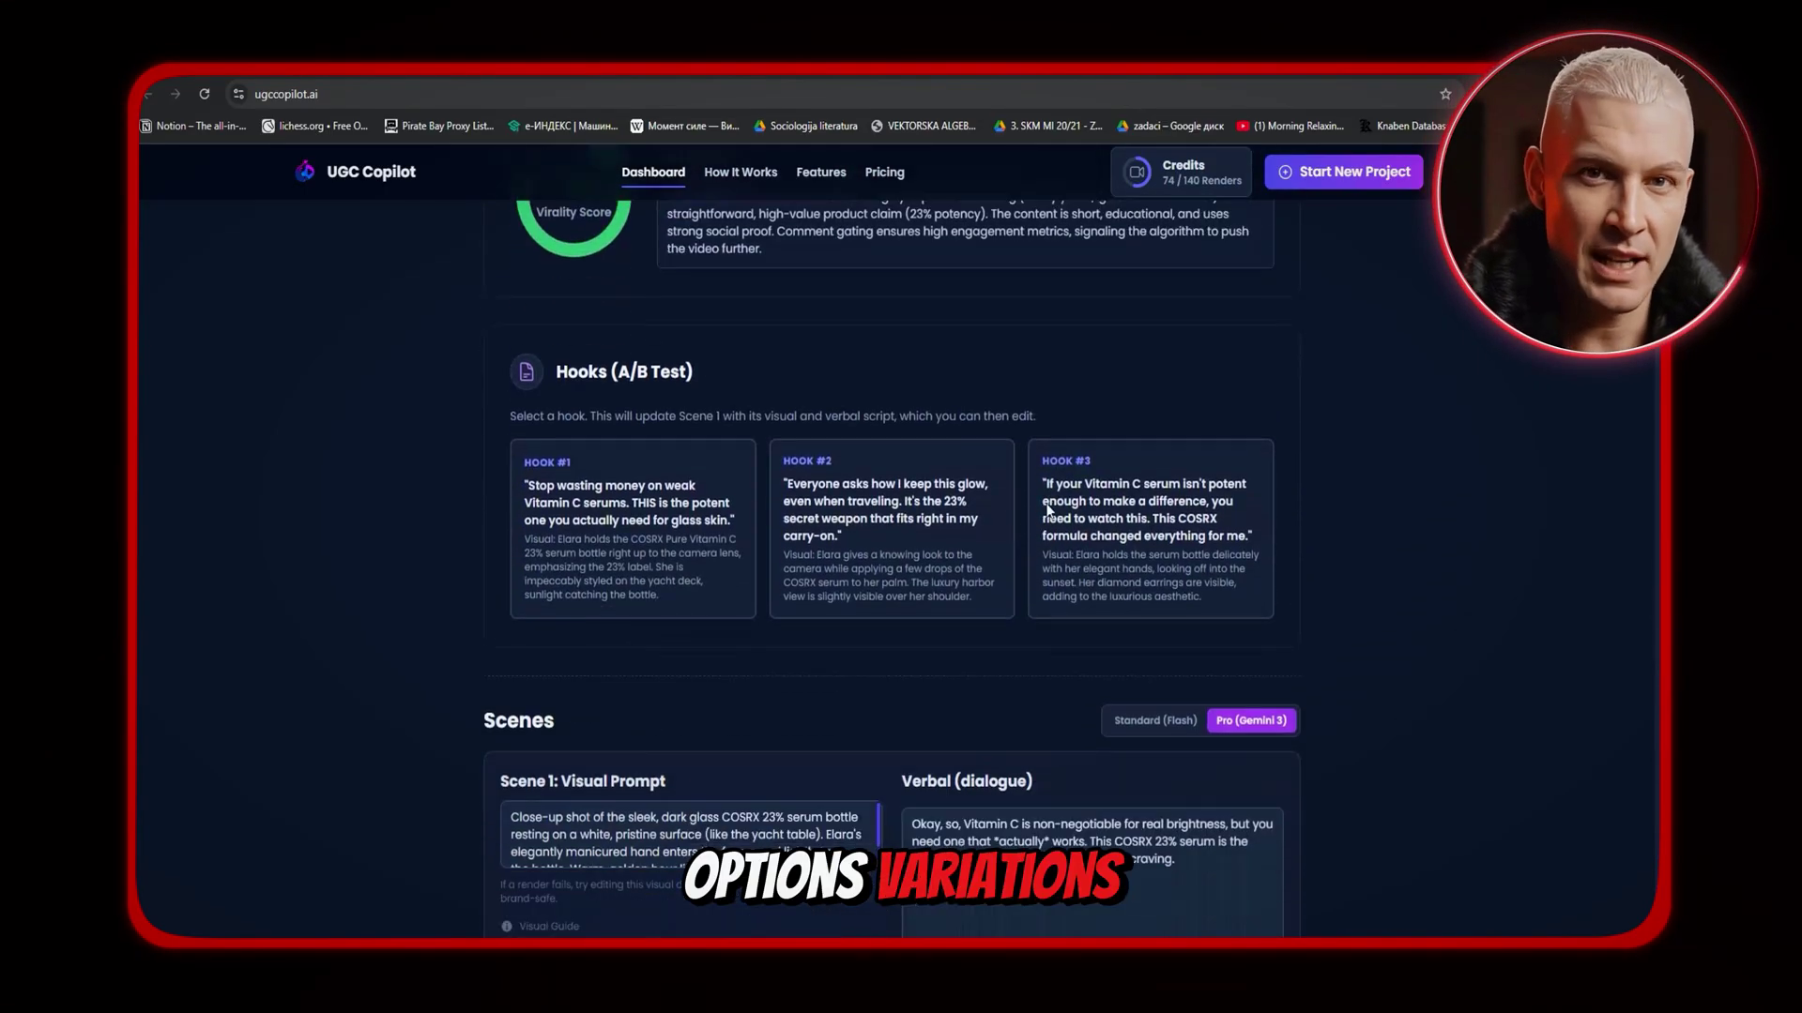
Try Hooks #1, #2 and #3 on Scene 1, ending on Hook #2
{"action": "left_click", "coordinate": [648, 514]}
{"action": "scroll", "coordinate": [864, 531], "scroll_direction": "down", "scroll_amount": 3}
{"action": "left_click", "coordinate": [871, 576]}
{"action": "scroll", "coordinate": [1179, 671], "scroll_direction": "down", "scroll_amount": 1}
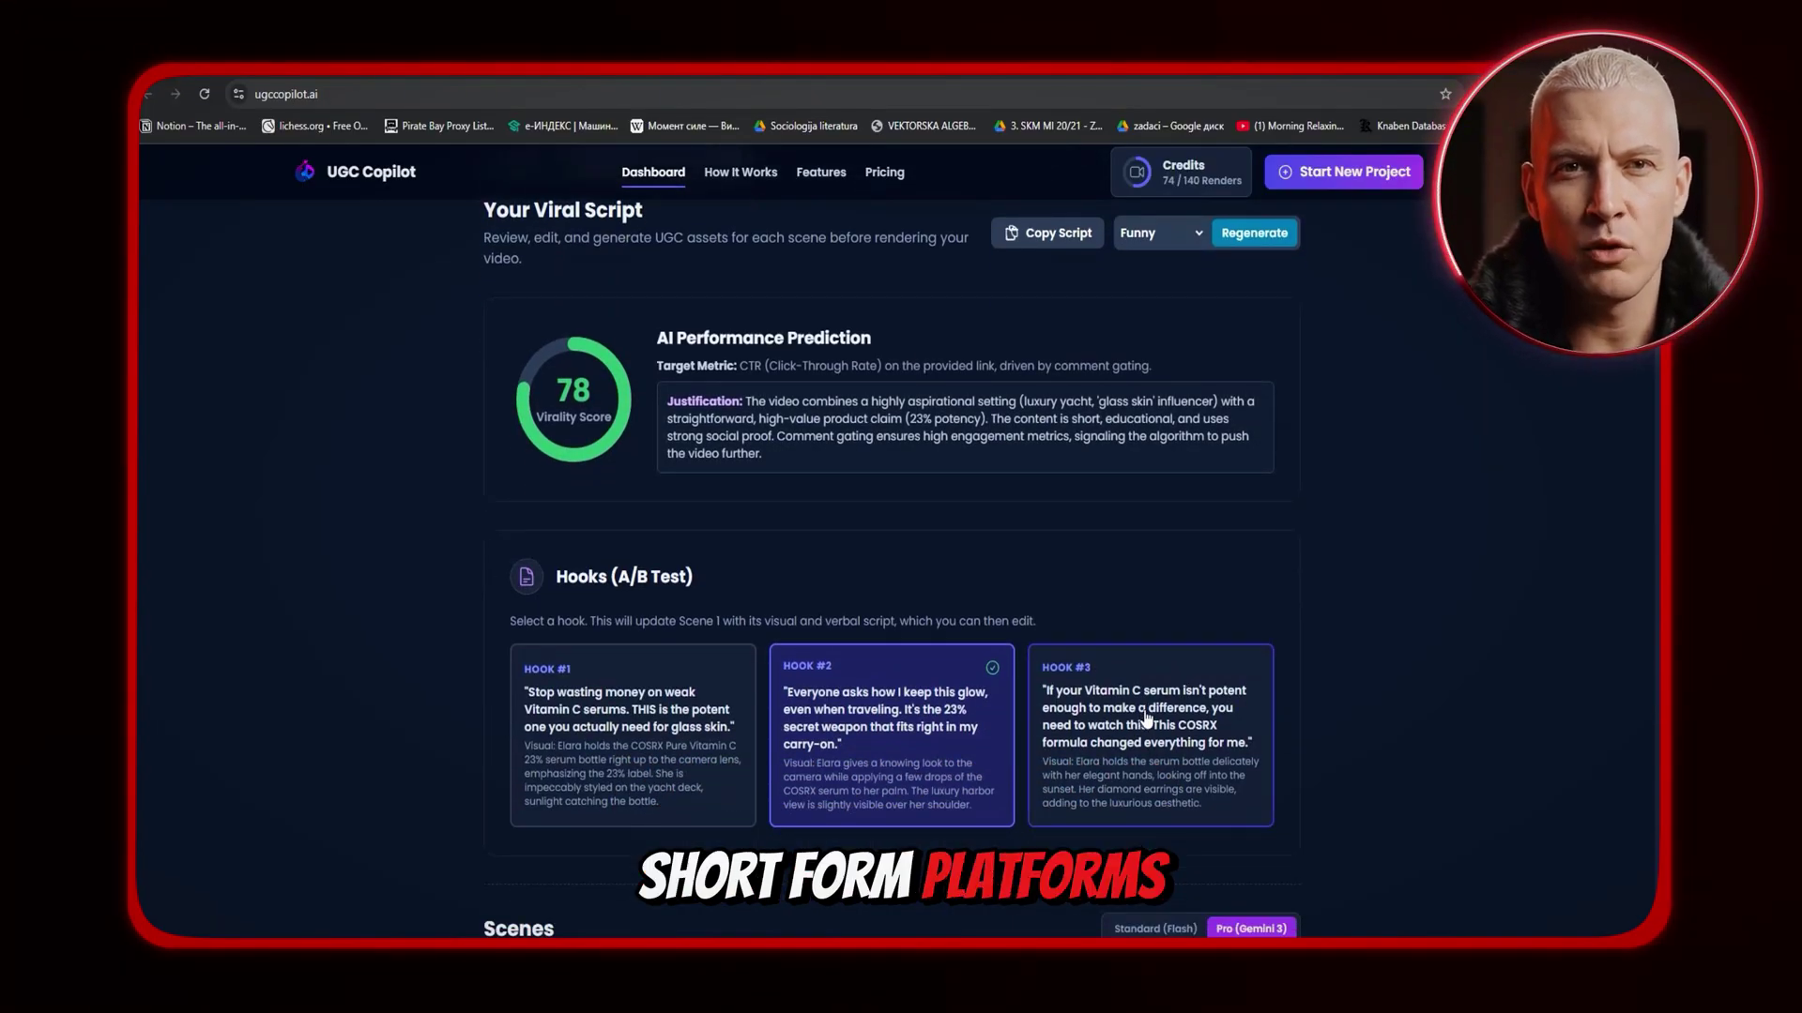
{"action": "left_click", "coordinate": [1143, 721]}
{"action": "scroll", "coordinate": [1129, 529], "scroll_direction": "down", "scroll_amount": 2}
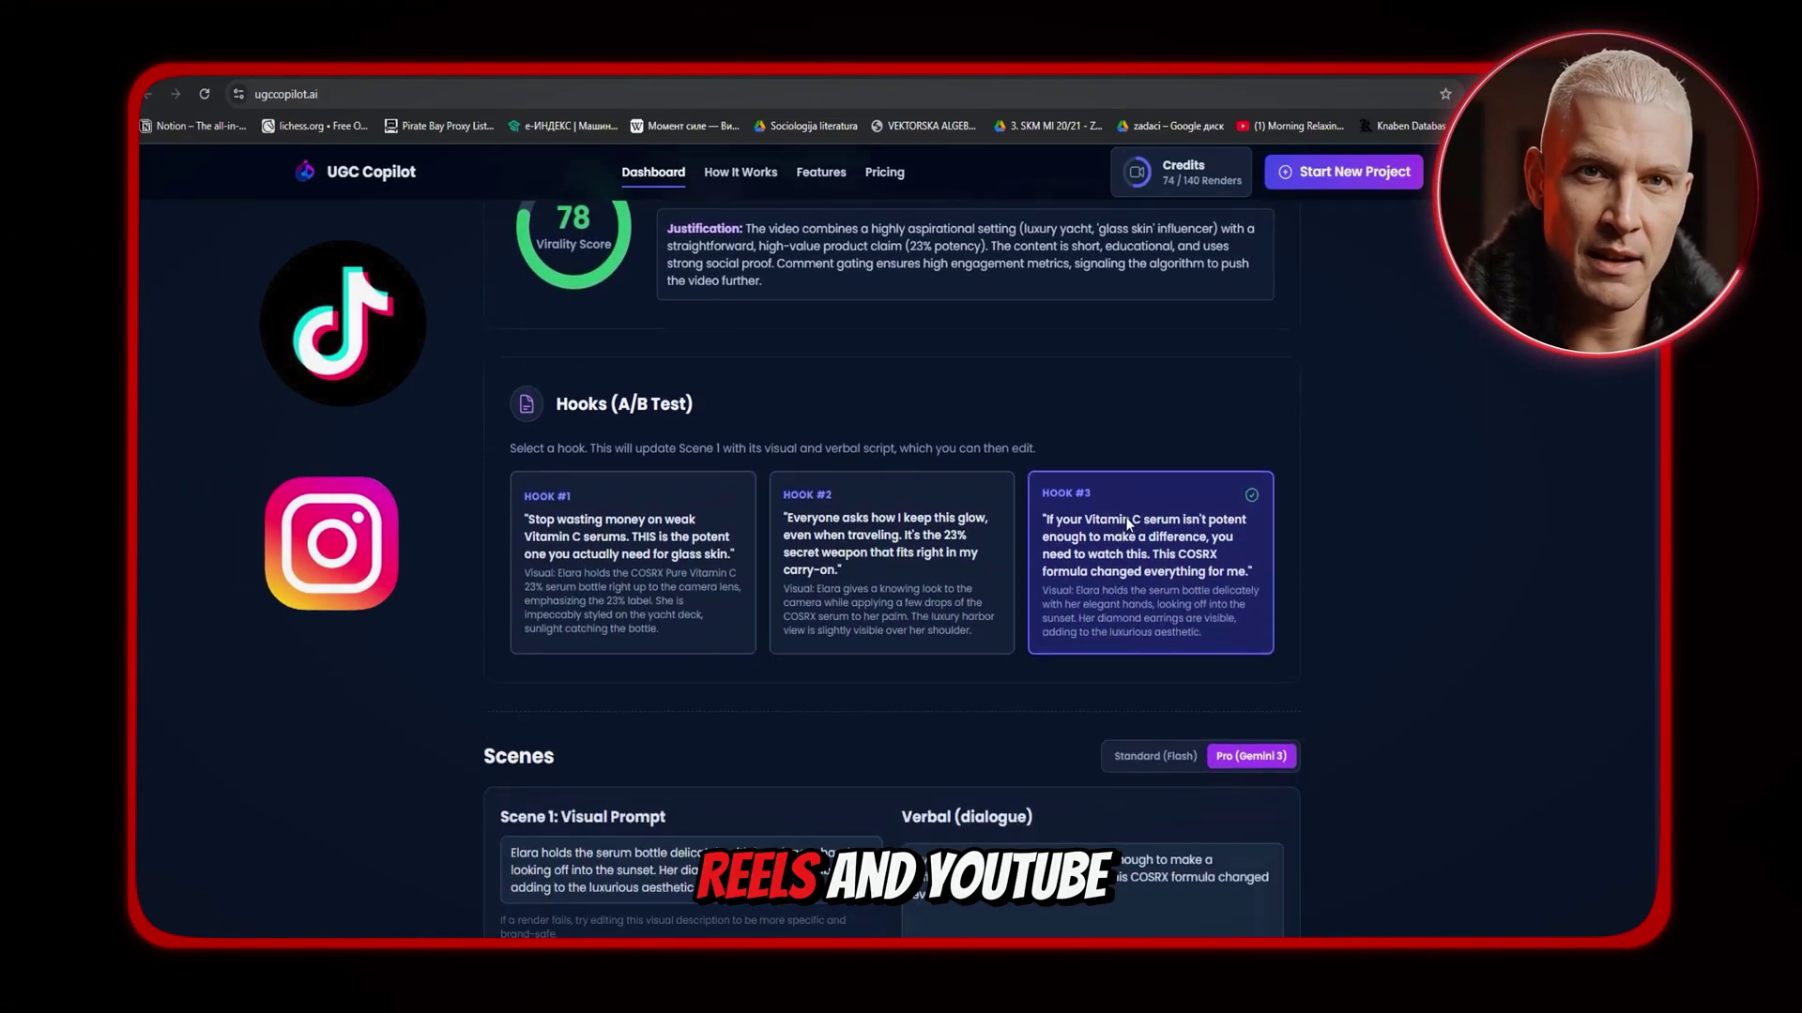
{"action": "left_click", "coordinate": [870, 563]}
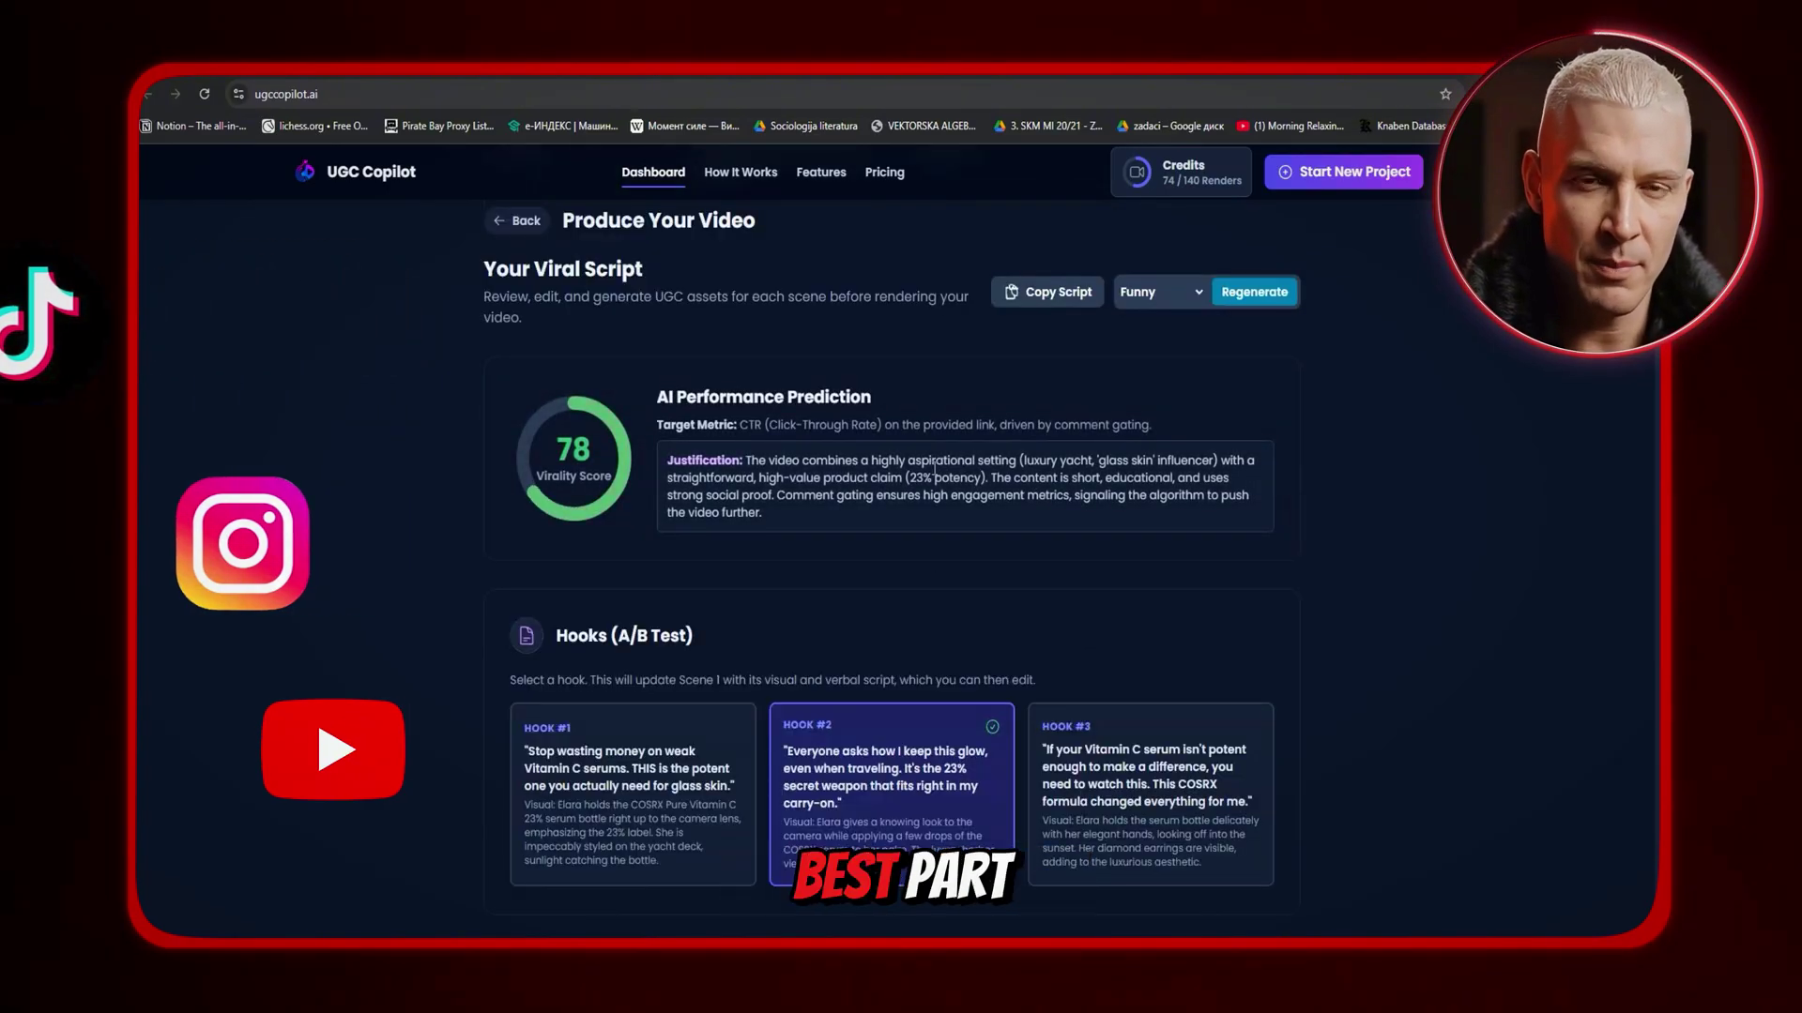
{"action": "scroll", "coordinate": [970, 458], "scroll_direction": "down", "scroll_amount": 2}
{"action": "scroll", "coordinate": [967, 465], "scroll_direction": "down", "scroll_amount": 2}
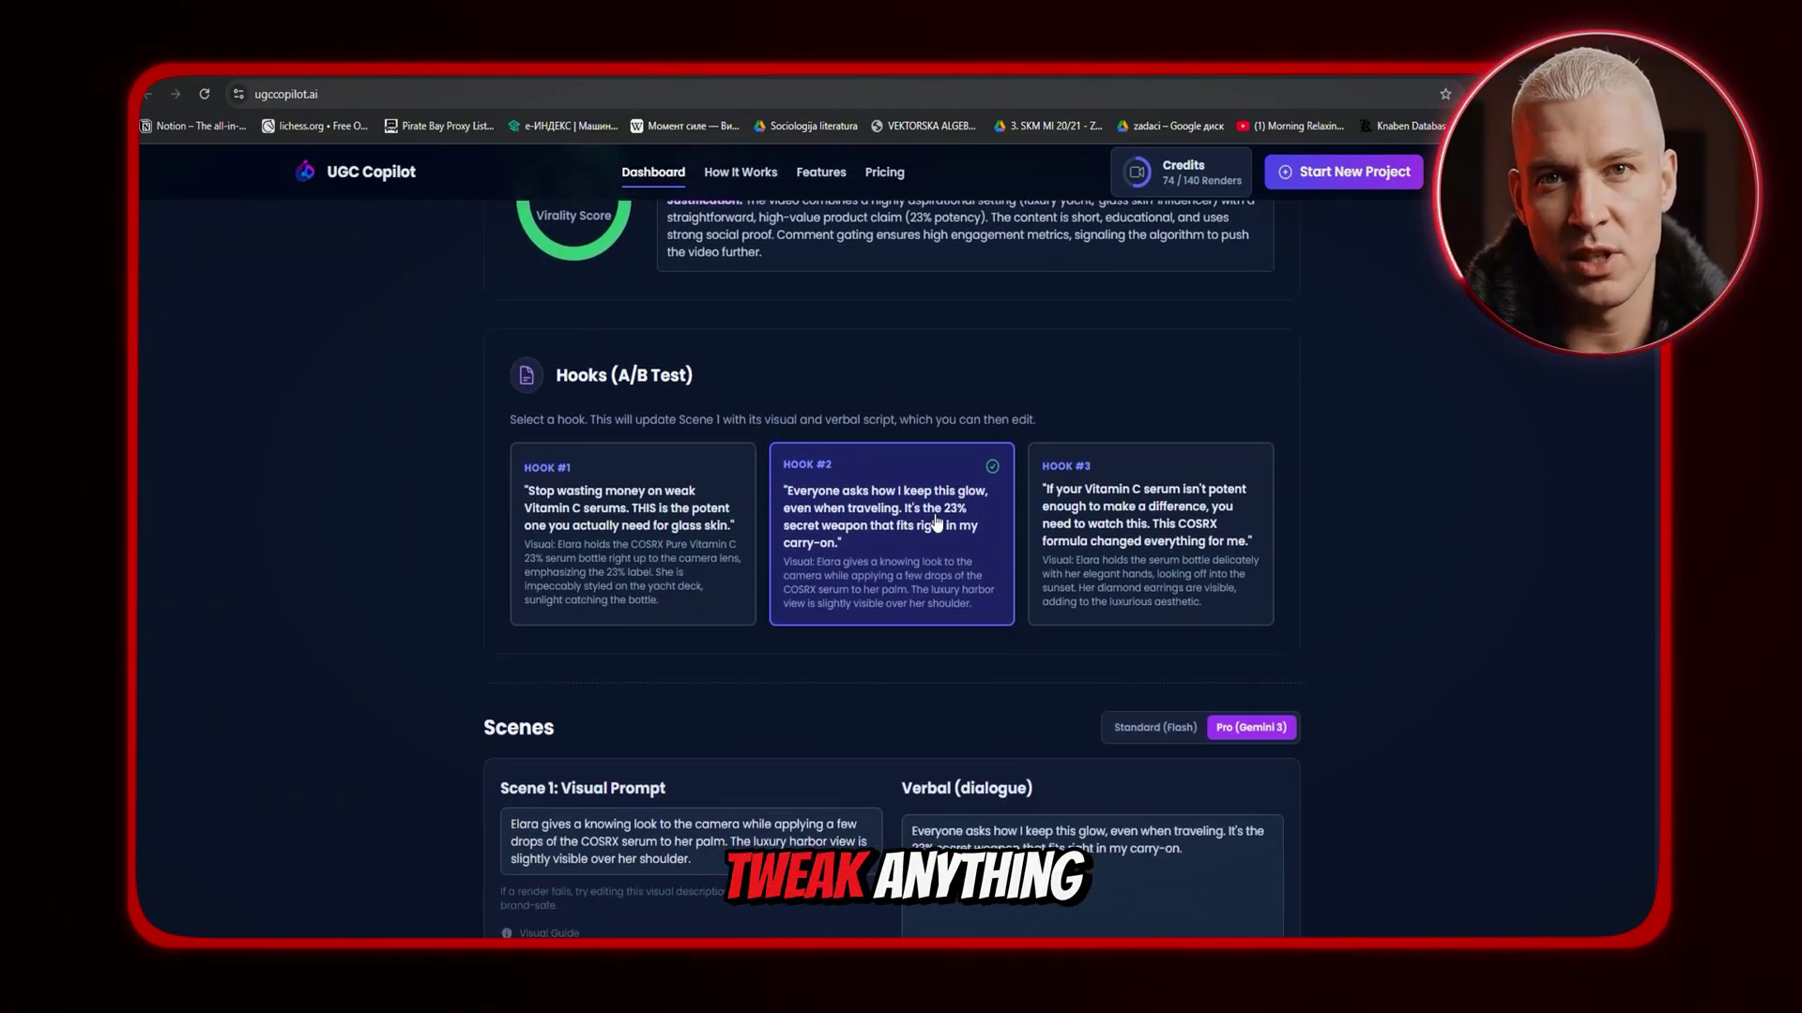
{"action": "scroll", "coordinate": [892, 544], "scroll_direction": "down", "scroll_amount": 2}
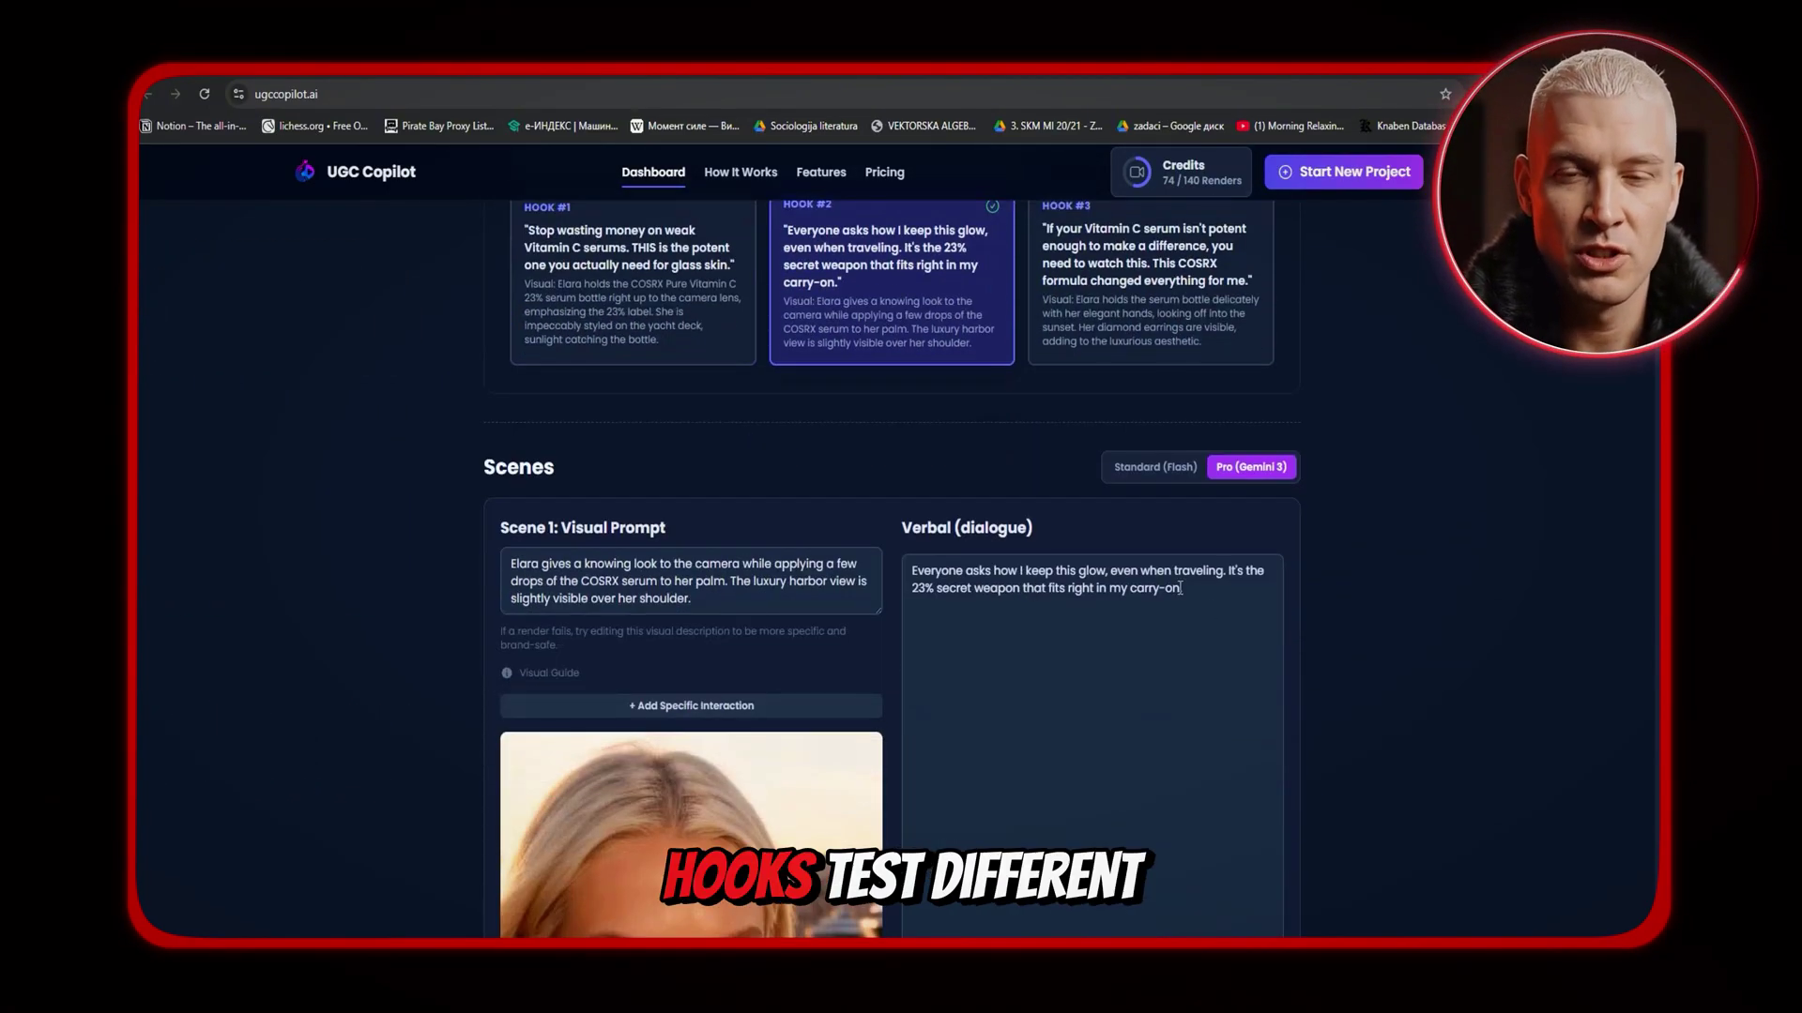
{"action": "scroll", "coordinate": [1127, 471], "scroll_direction": "up", "scroll_amount": 1}
Apply Hook #3, then settle Scene 1 on Hook #1's prompt and dialogue
{"action": "left_click", "coordinate": [1150, 375]}
{"action": "scroll", "coordinate": [938, 422], "scroll_direction": "down", "scroll_amount": 2}
{"action": "scroll", "coordinate": [591, 272], "scroll_direction": "up", "scroll_amount": 2}
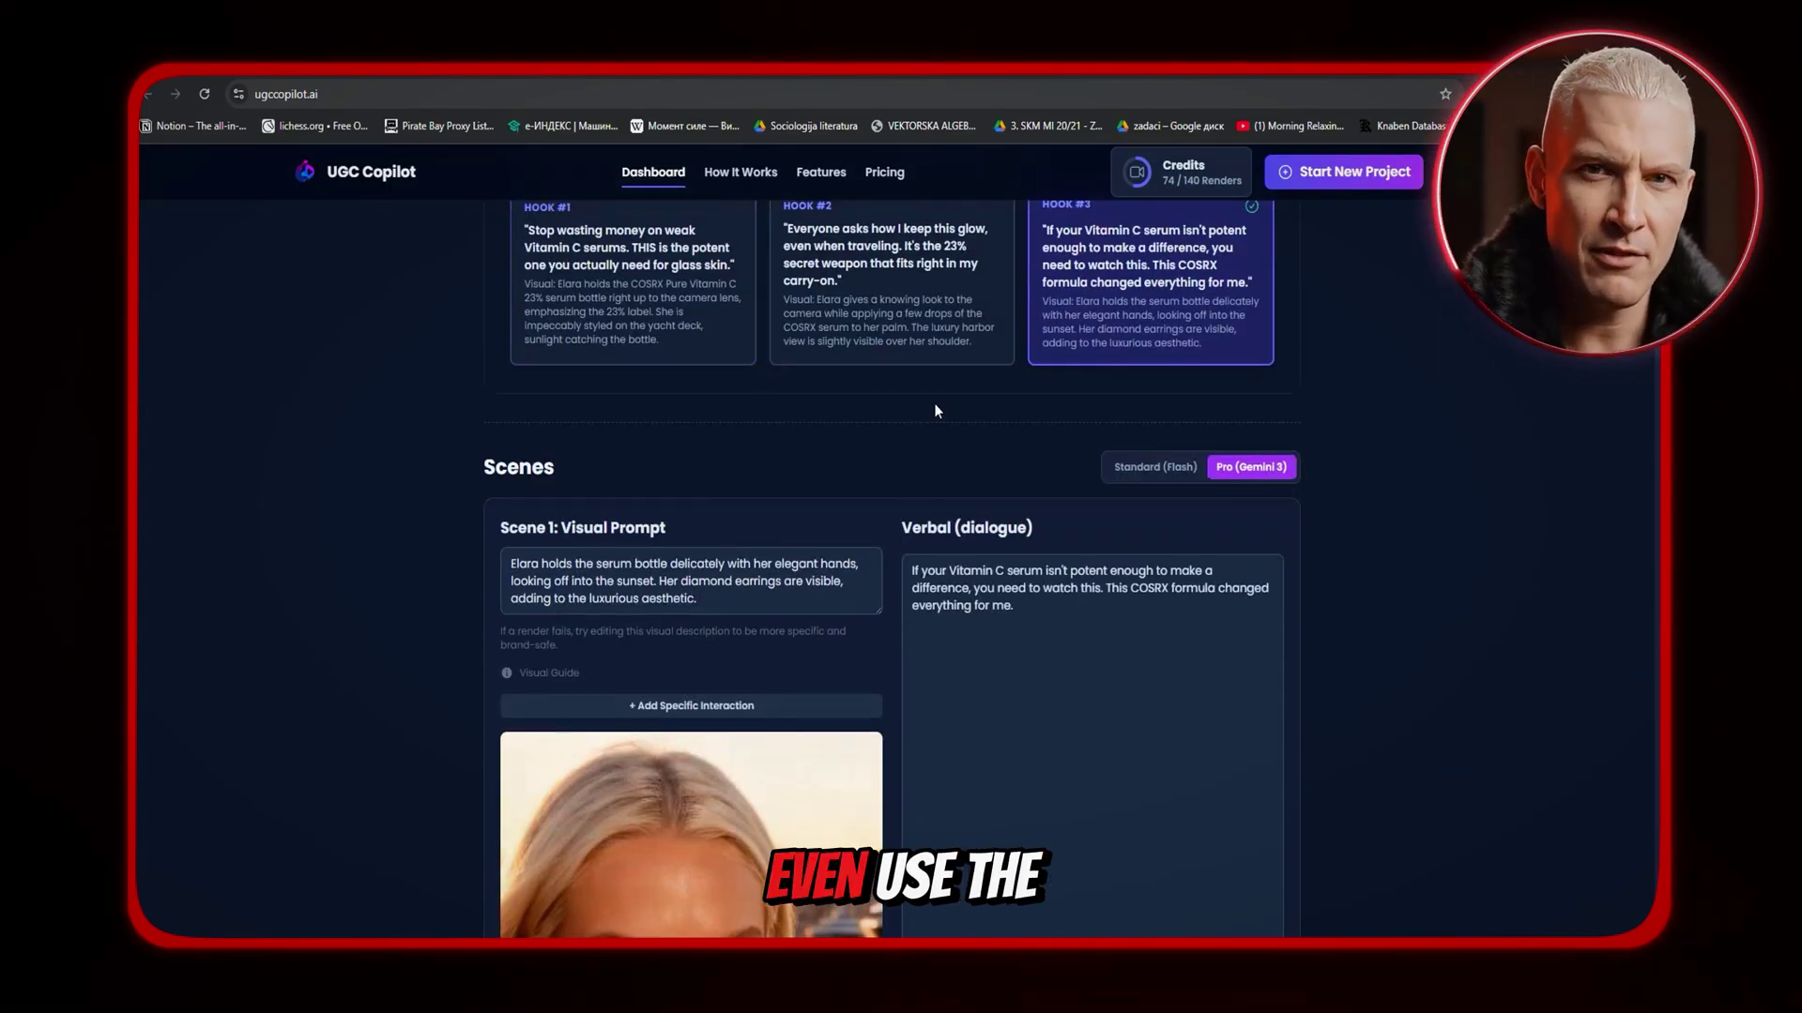
{"action": "left_click", "coordinate": [742, 356]}
{"action": "scroll", "coordinate": [854, 549], "scroll_direction": "down", "scroll_amount": 8}
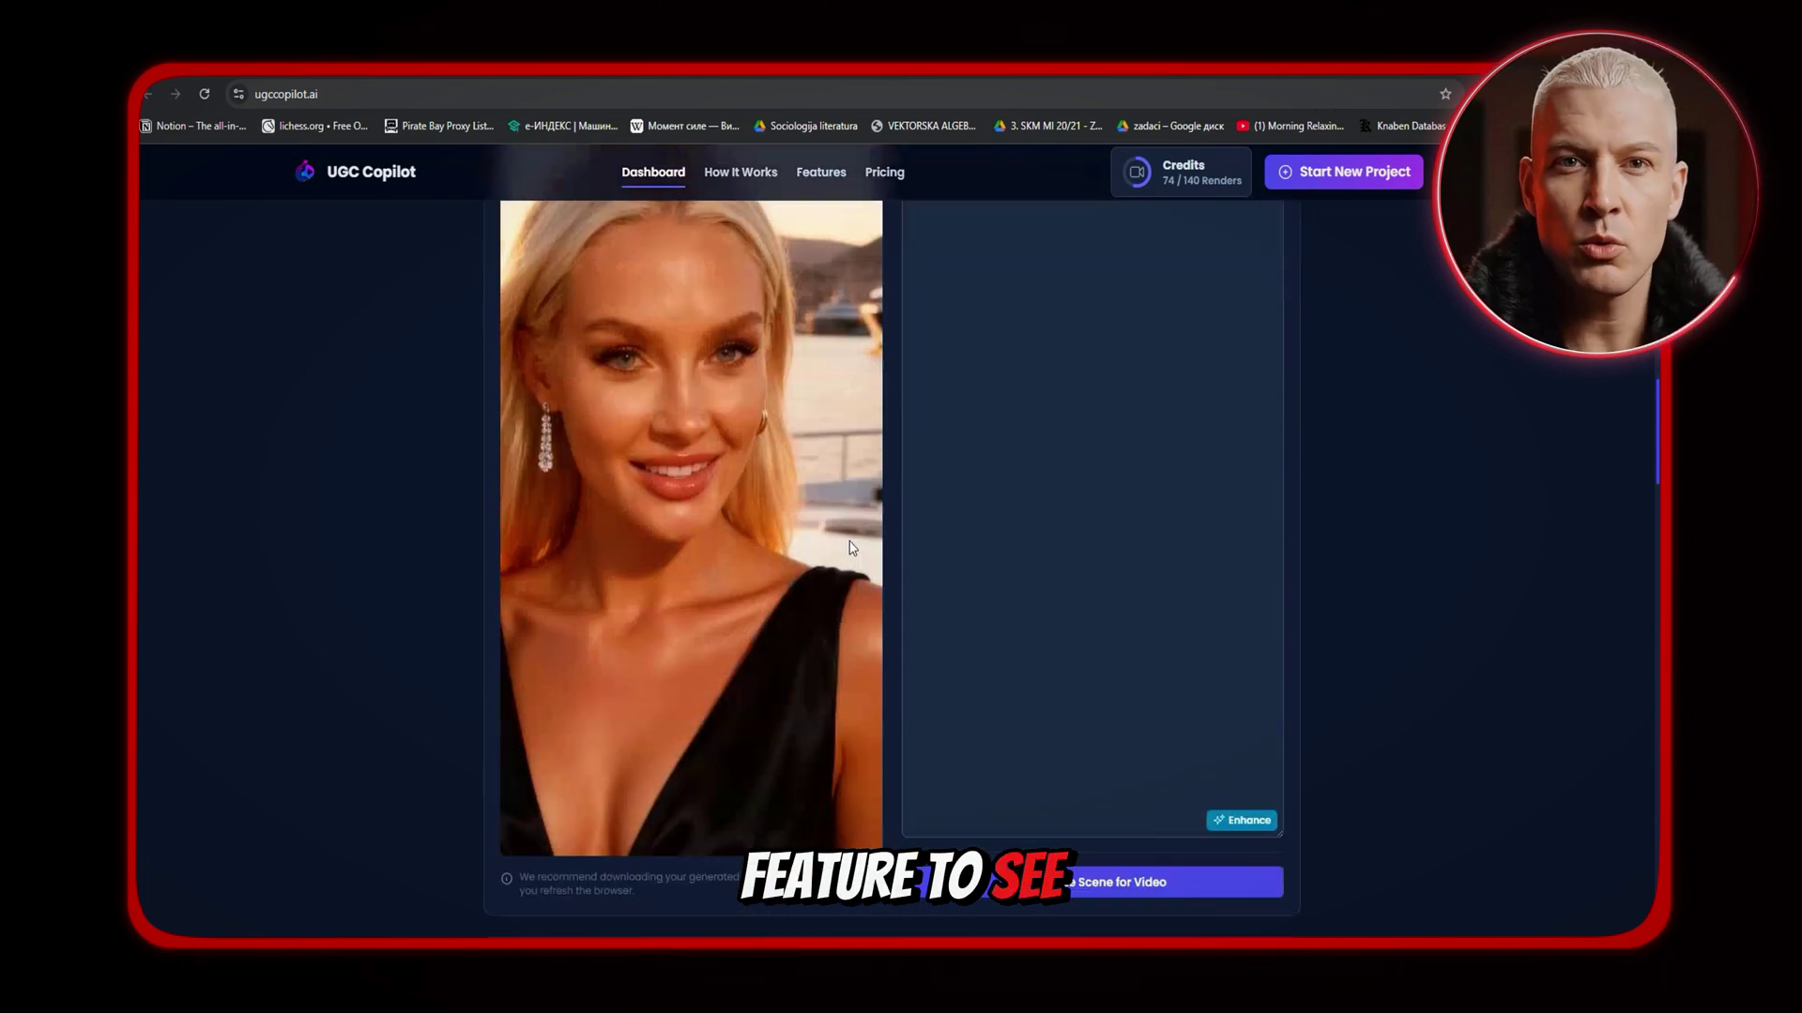
{"action": "scroll", "coordinate": [855, 550], "scroll_direction": "down", "scroll_amount": 5}
{"action": "scroll", "coordinate": [683, 608], "scroll_direction": "up", "scroll_amount": 1}
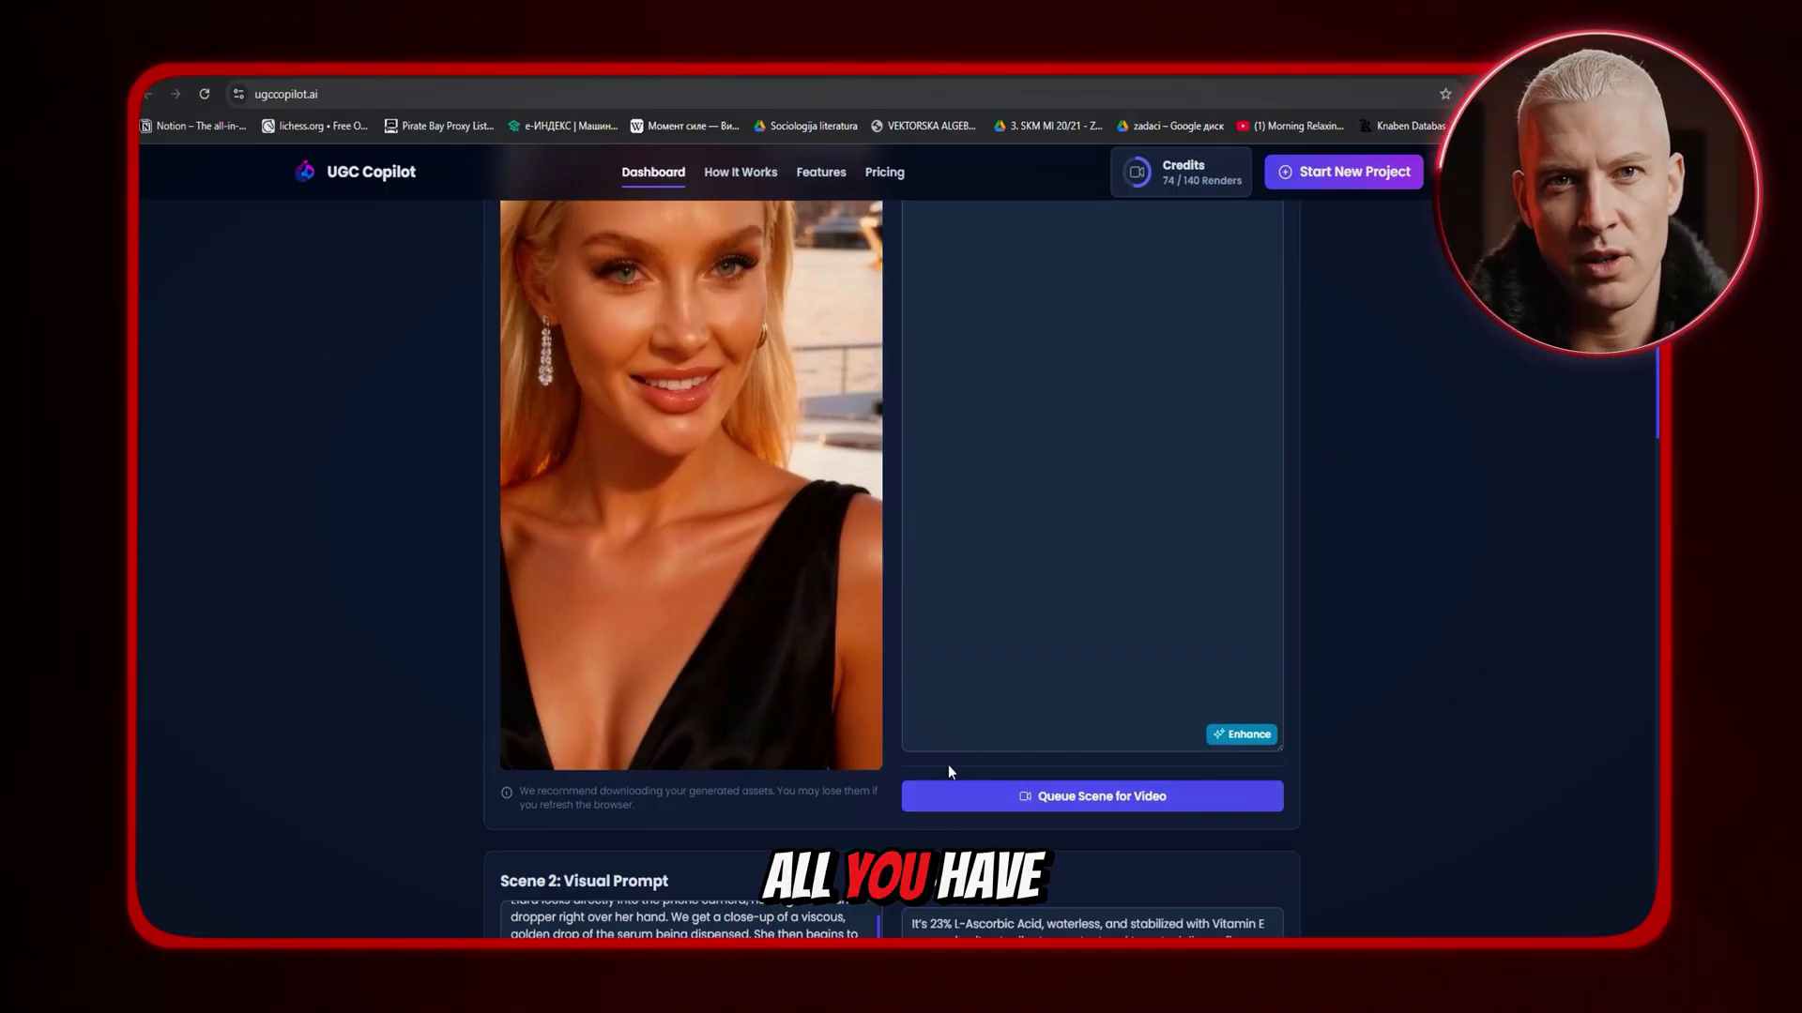
Queue Scenes 1, 2, 3 and 4 for video rendering
{"action": "left_click", "coordinate": [1081, 798]}
{"action": "scroll", "coordinate": [1126, 732], "scroll_direction": "down", "scroll_amount": 10}
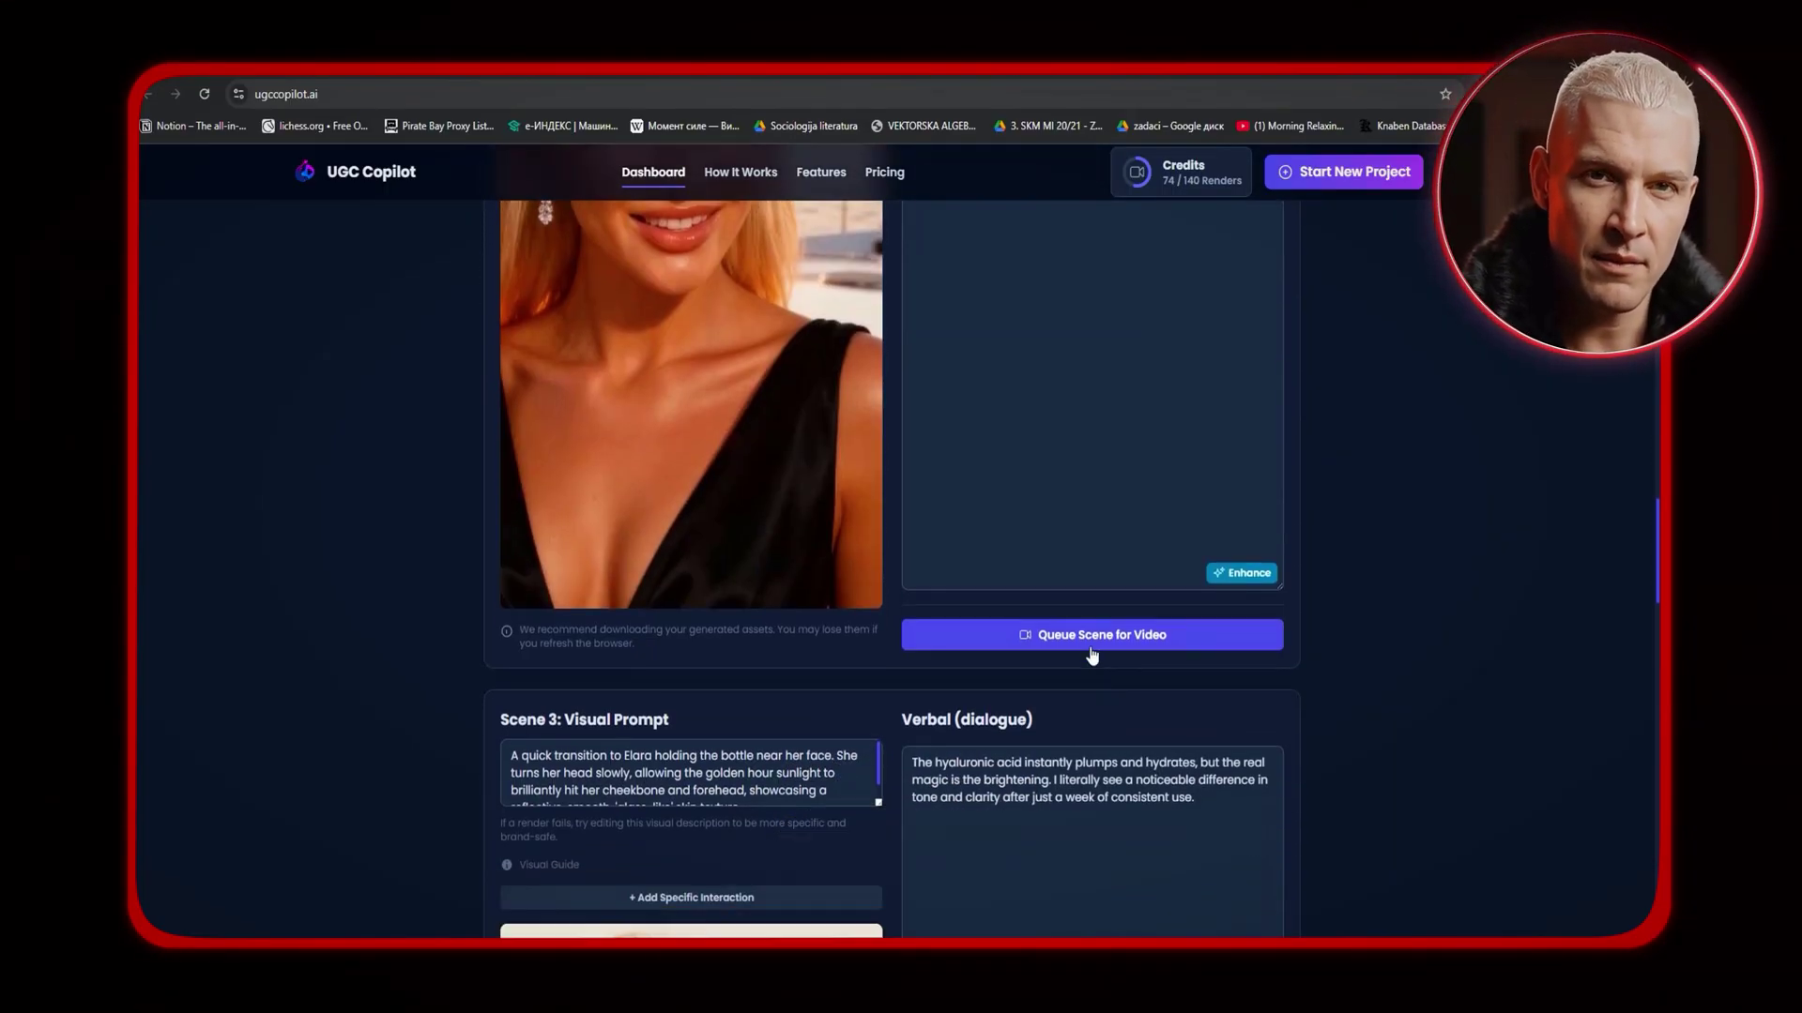
{"action": "left_click", "coordinate": [1092, 637]}
{"action": "scroll", "coordinate": [1093, 656], "scroll_direction": "down", "scroll_amount": 8}
{"action": "left_click", "coordinate": [1126, 822]}
{"action": "scroll", "coordinate": [1185, 647], "scroll_direction": "down", "scroll_amount": 10}
{"action": "left_click", "coordinate": [1163, 744]}
{"action": "scroll", "coordinate": [1219, 694], "scroll_direction": "down", "scroll_amount": 2}
{"action": "scroll", "coordinate": [1235, 679], "scroll_direction": "down", "scroll_amount": 4}
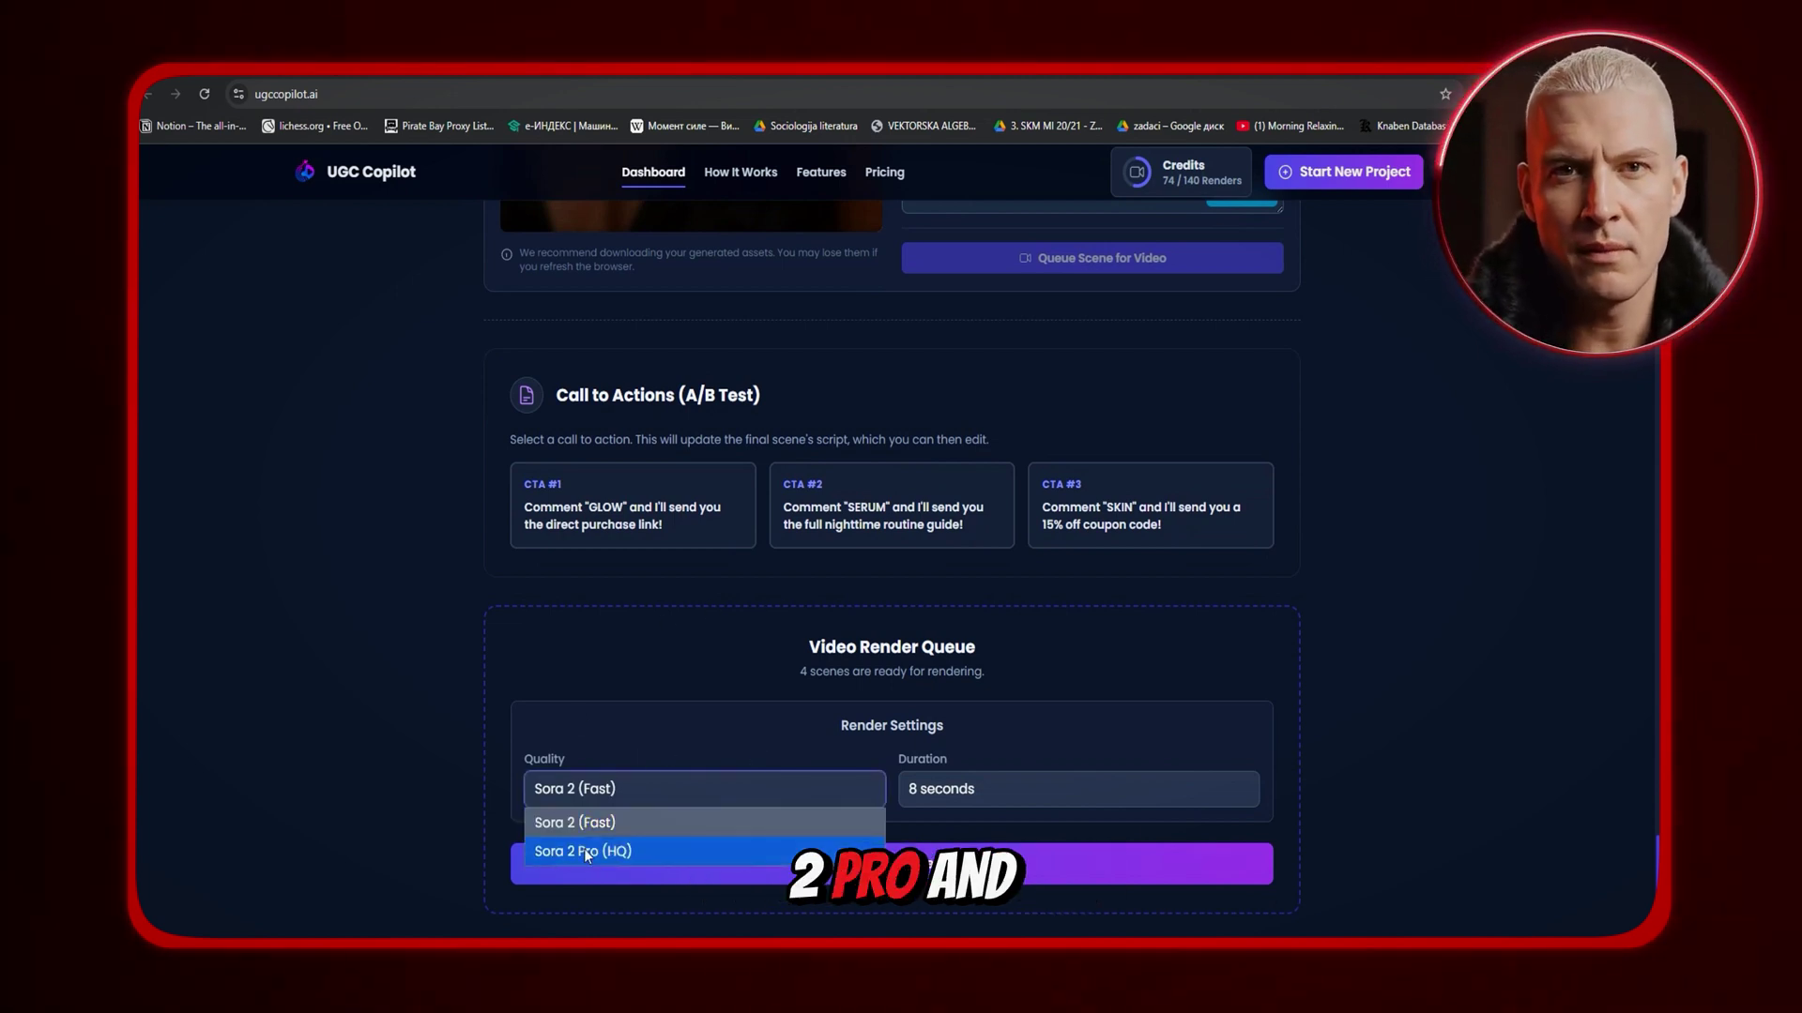
Render the four queued scenes at Sora 2 Pro (HQ) quality, confirming the render
{"action": "left_click", "coordinate": [593, 854]}
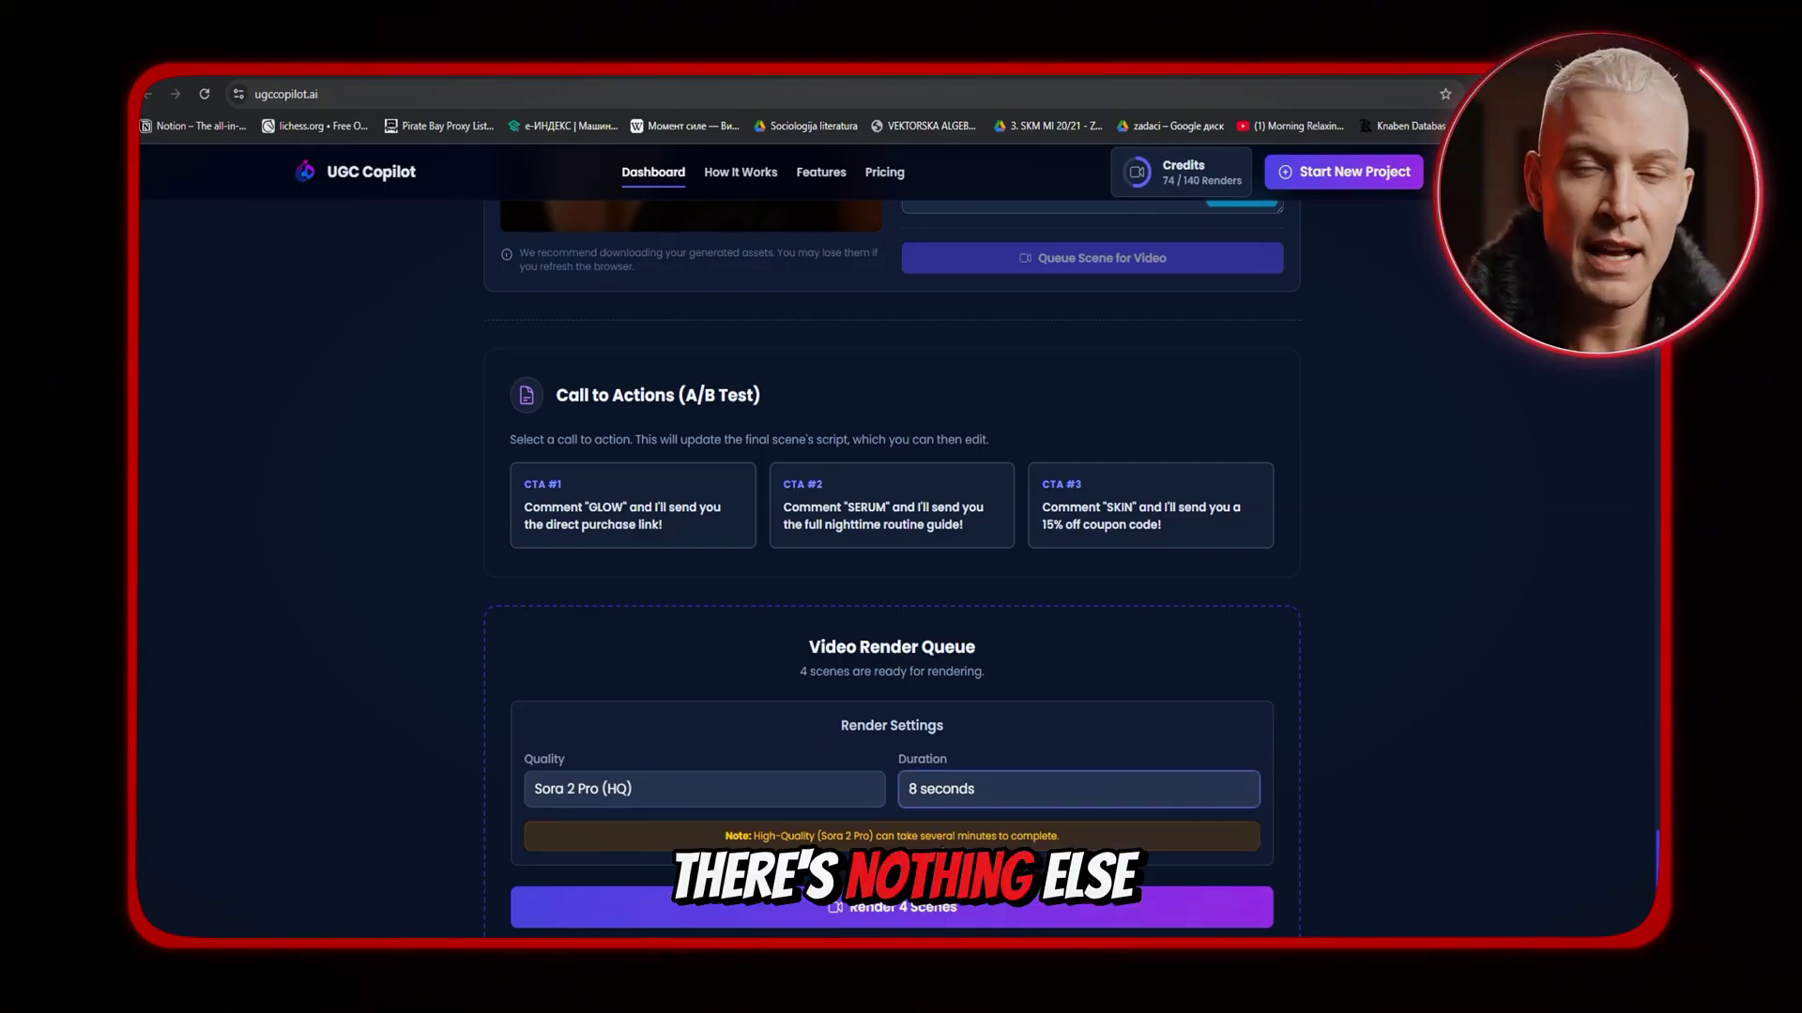
{"action": "scroll", "coordinate": [883, 915], "scroll_direction": "down", "scroll_amount": 1}
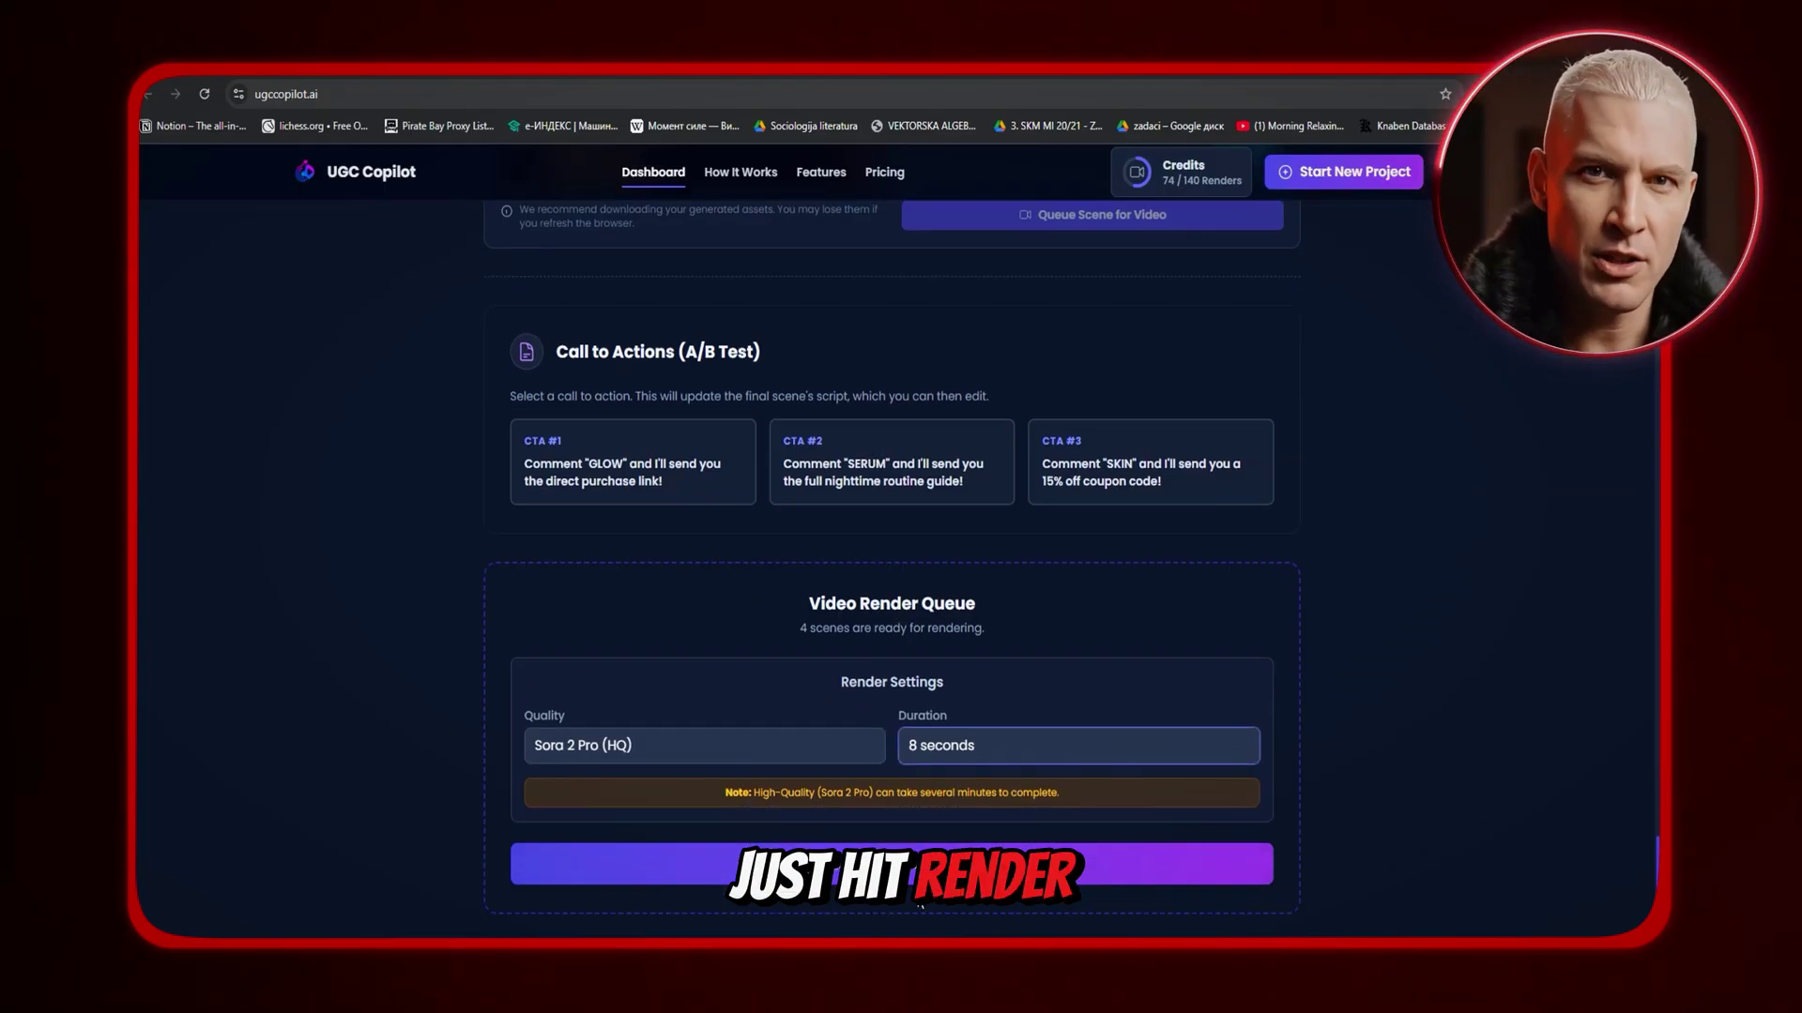
{"action": "left_click", "coordinate": [891, 864]}
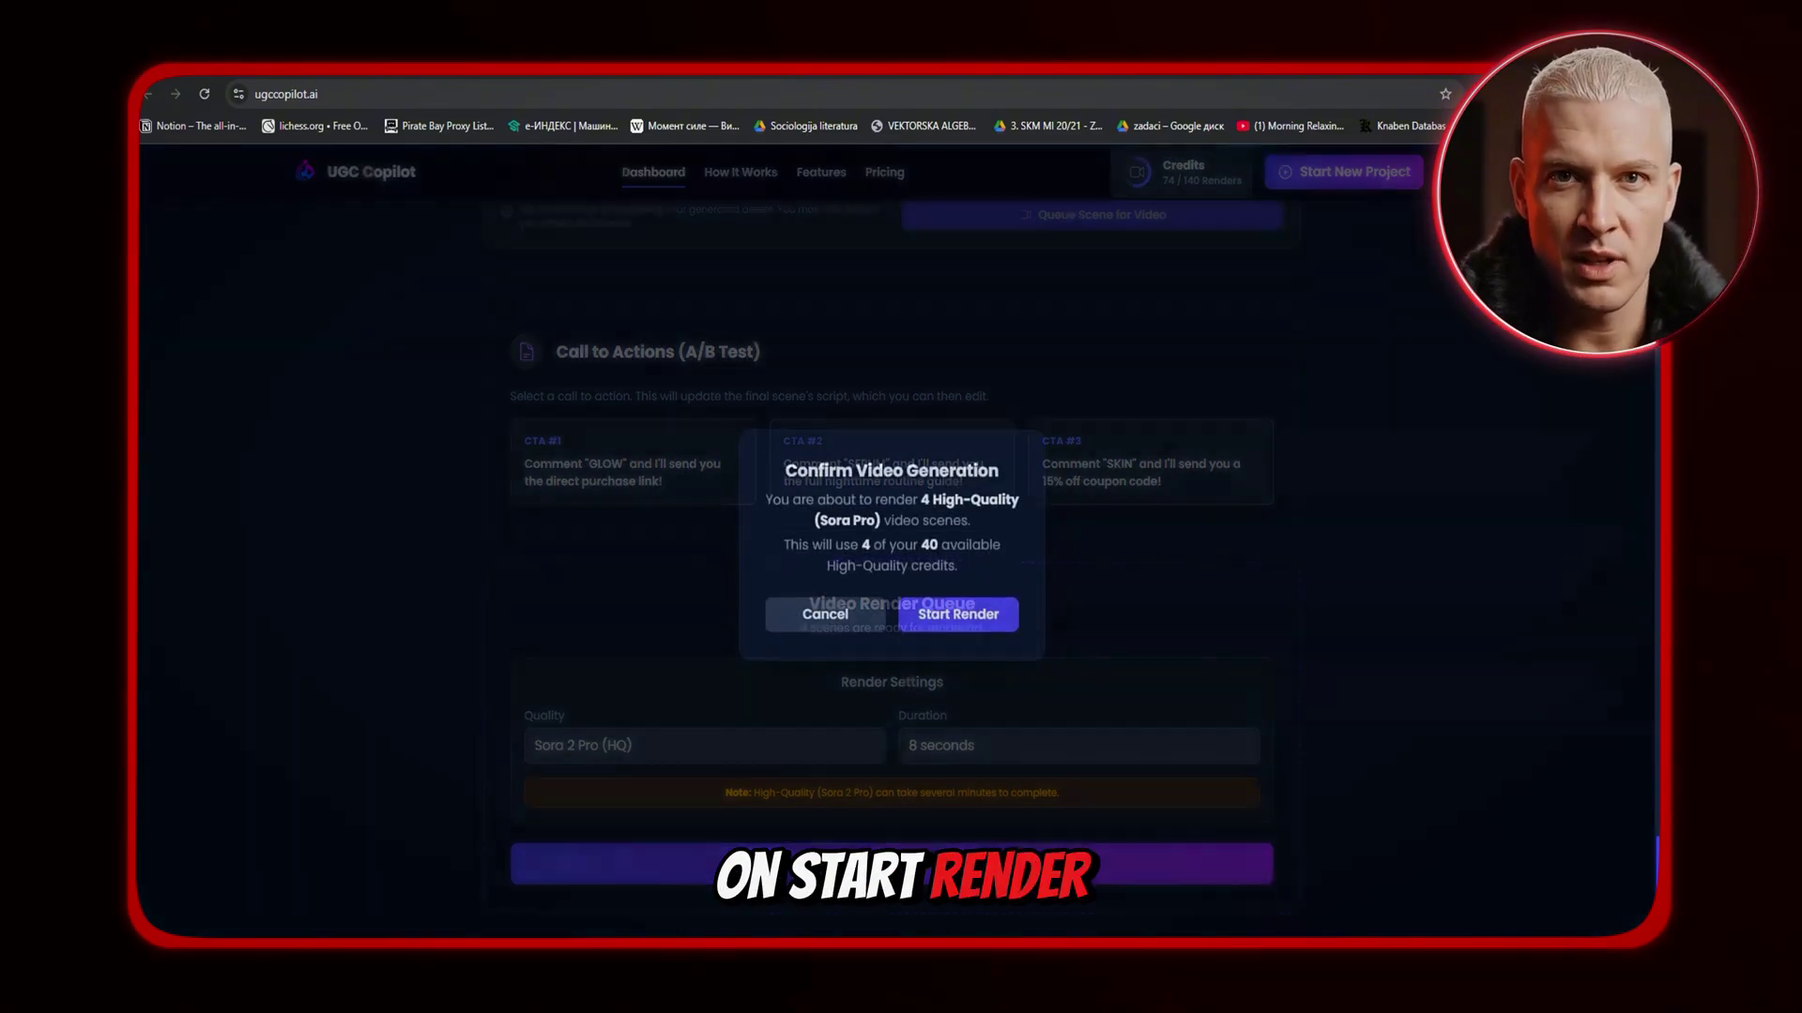
{"action": "left_click", "coordinate": [958, 612]}
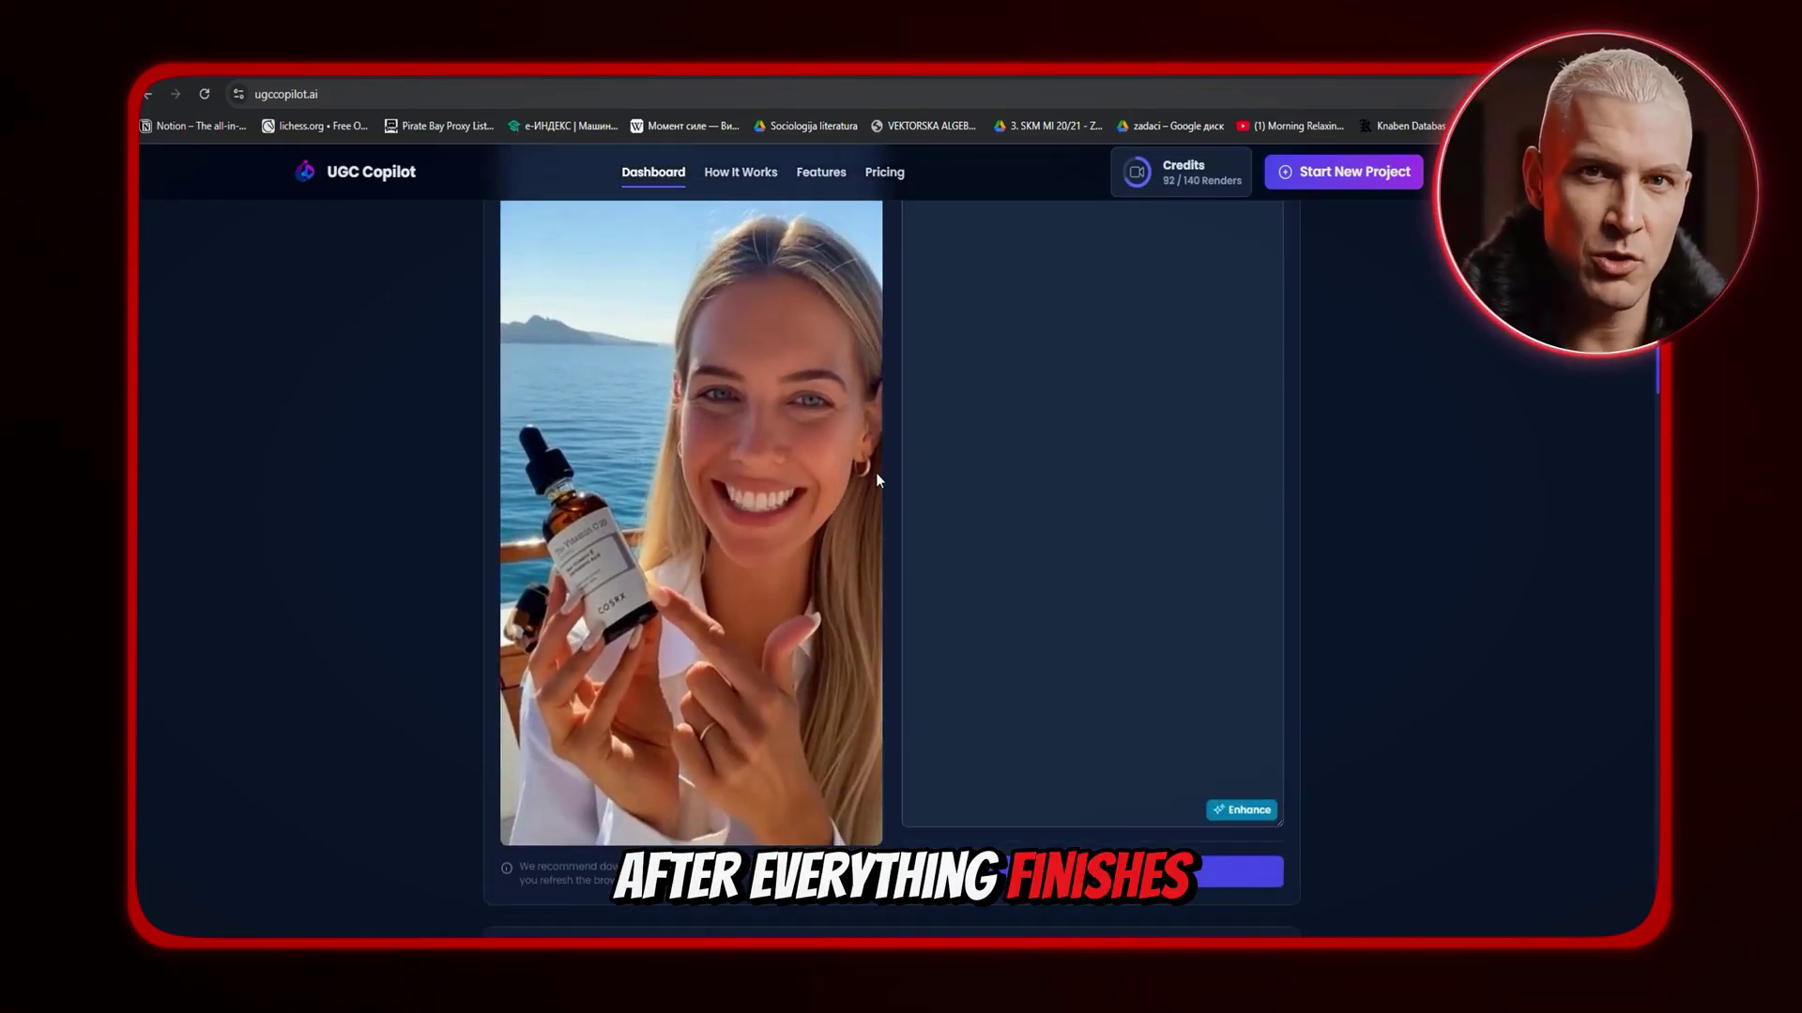
{"action": "scroll", "coordinate": [959, 470], "scroll_direction": "down", "scroll_amount": 6}
{"action": "scroll", "coordinate": [870, 602], "scroll_direction": "down", "scroll_amount": 4}
{"action": "scroll", "coordinate": [796, 544], "scroll_direction": "down", "scroll_amount": 9}
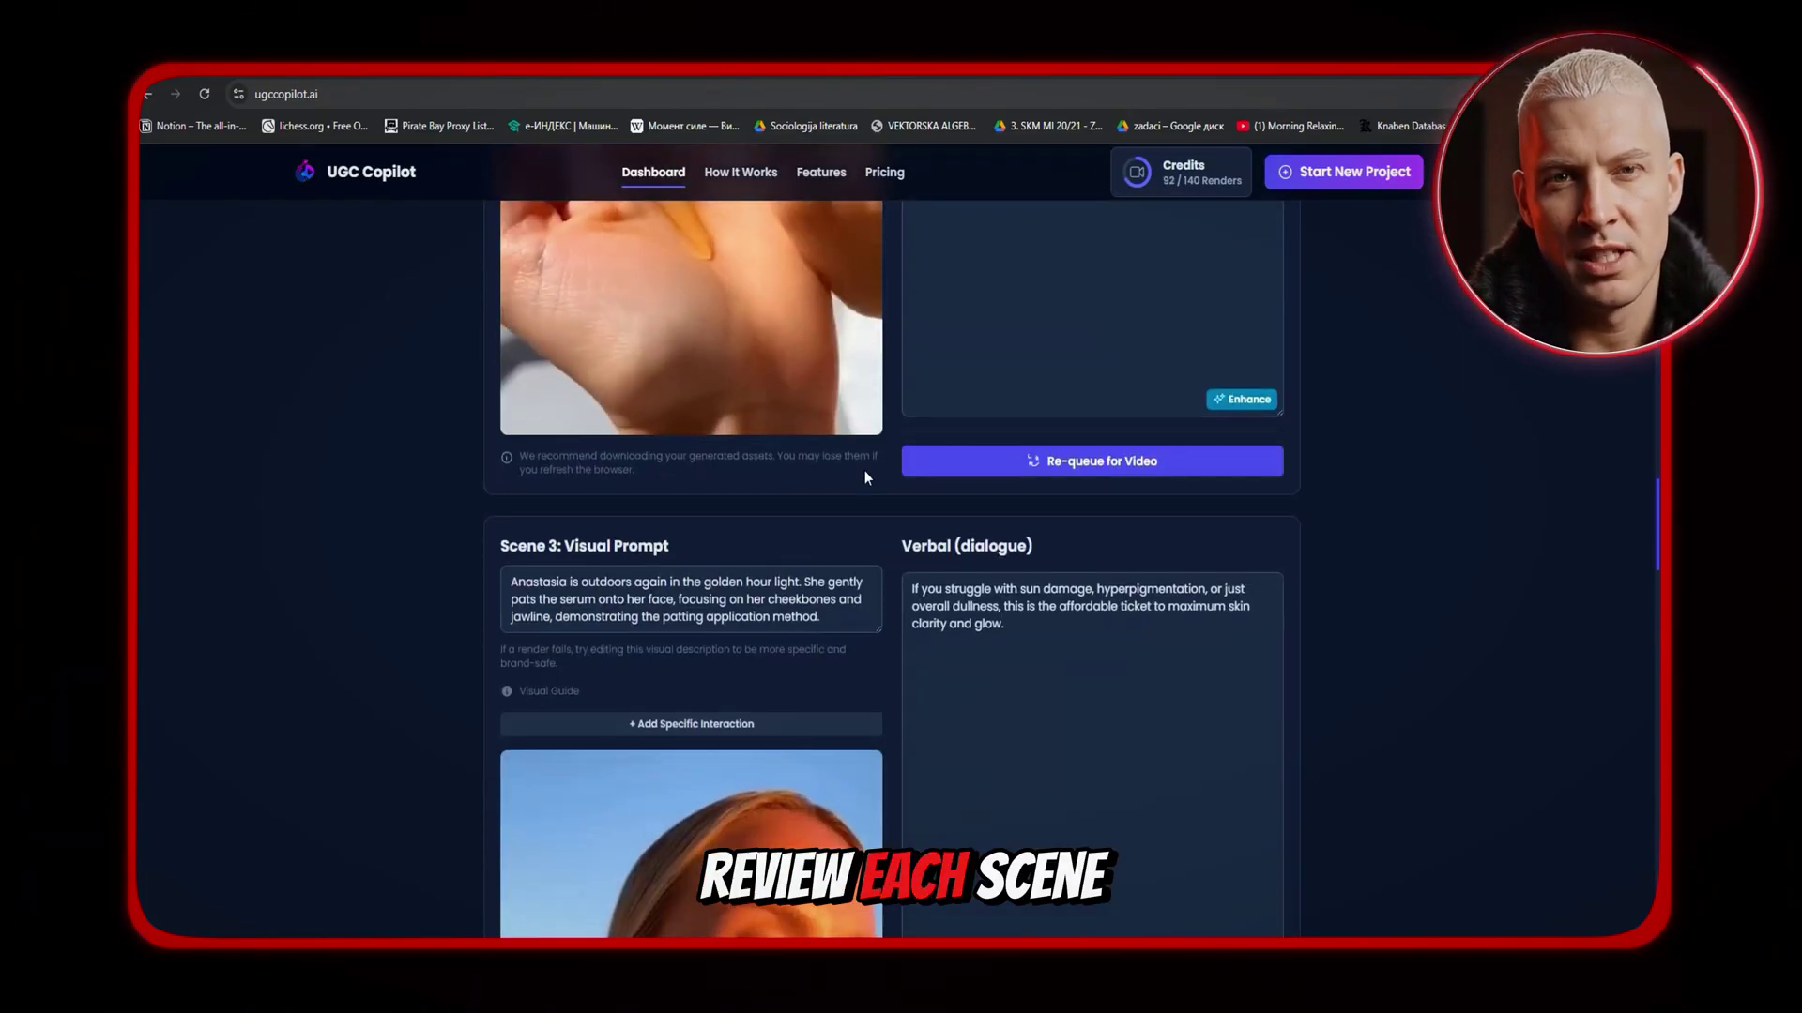
{"action": "scroll", "coordinate": [794, 587], "scroll_direction": "down", "scroll_amount": 8}
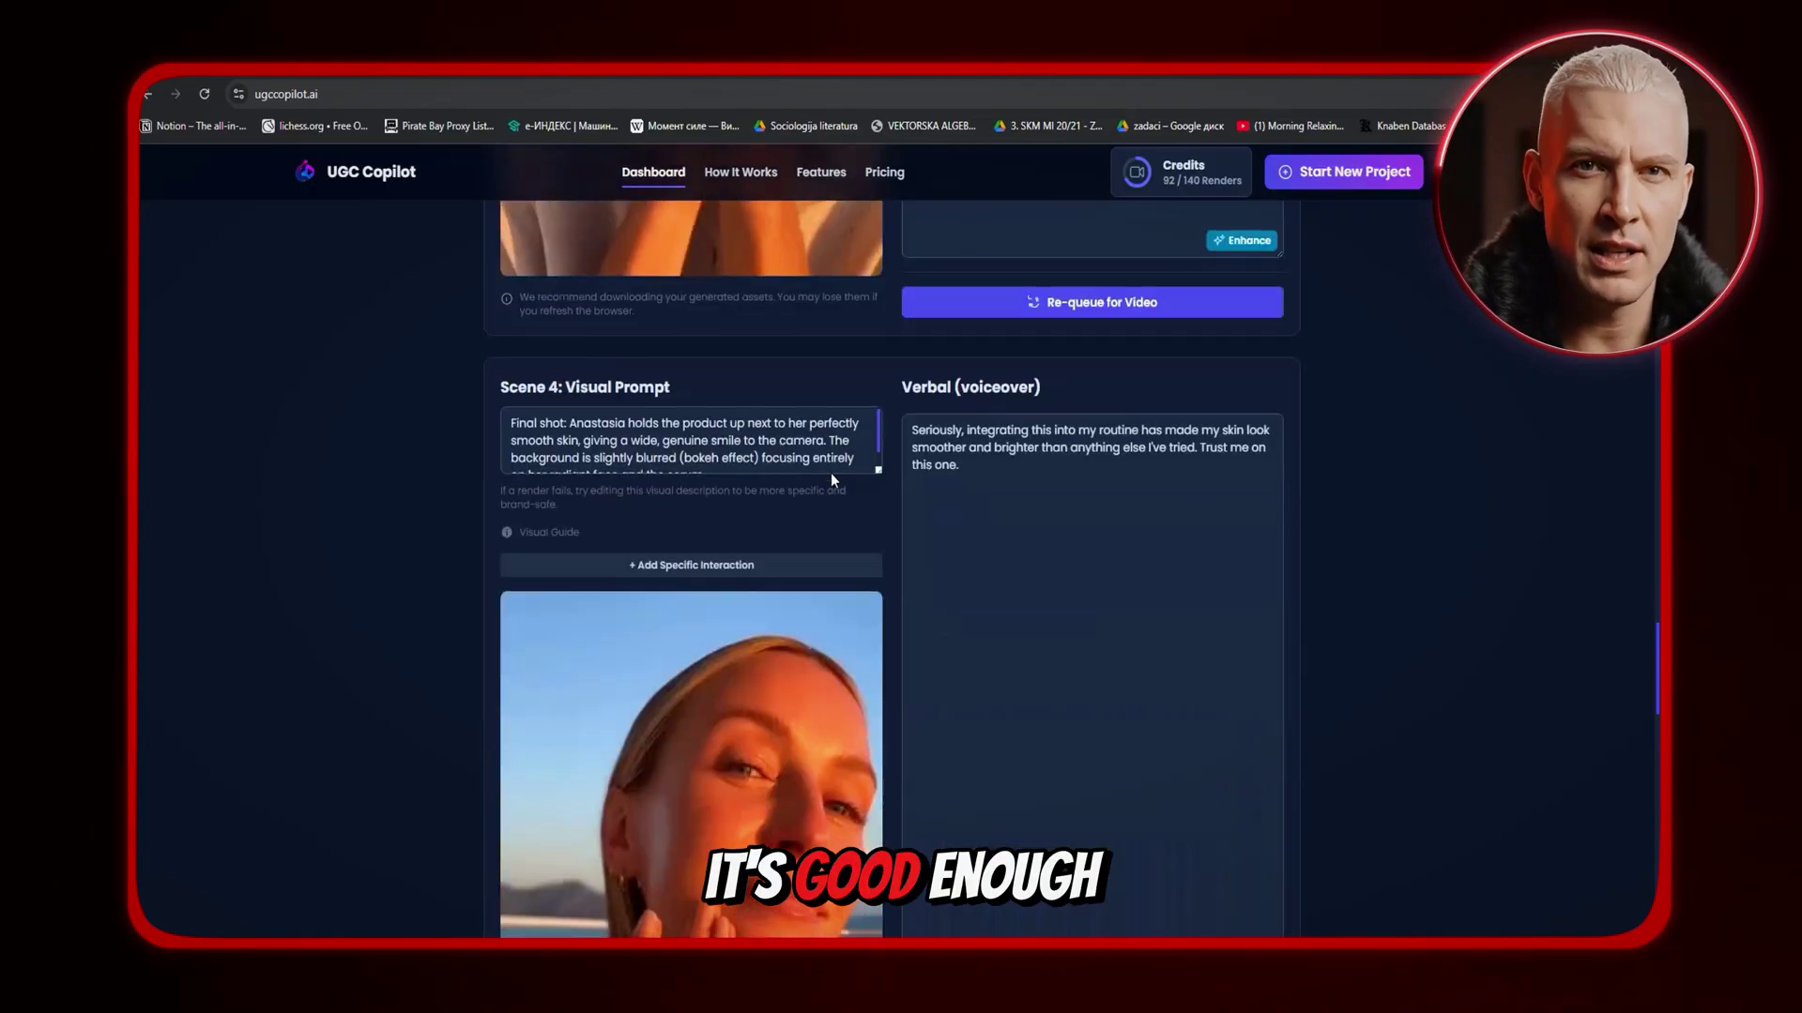
{"action": "scroll", "coordinate": [798, 602], "scroll_direction": "down", "scroll_amount": 2}
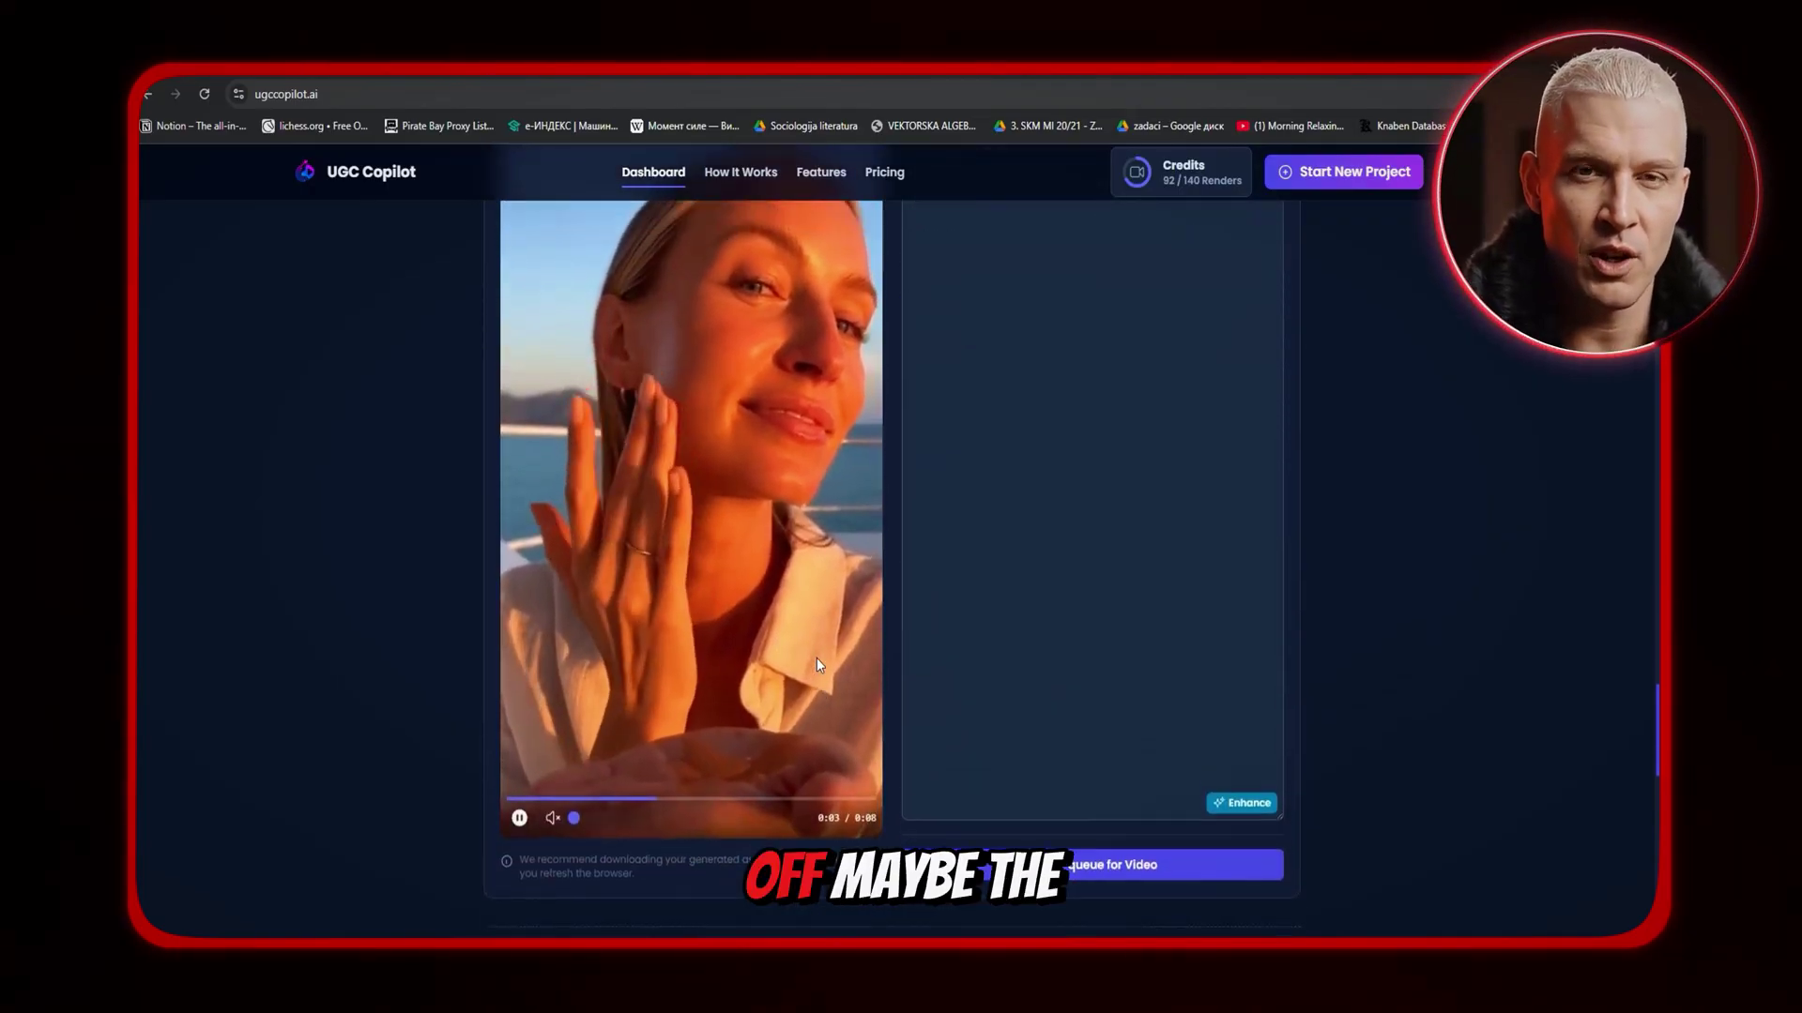
{"action": "scroll", "coordinate": [807, 601], "scroll_direction": "up", "scroll_amount": 2}
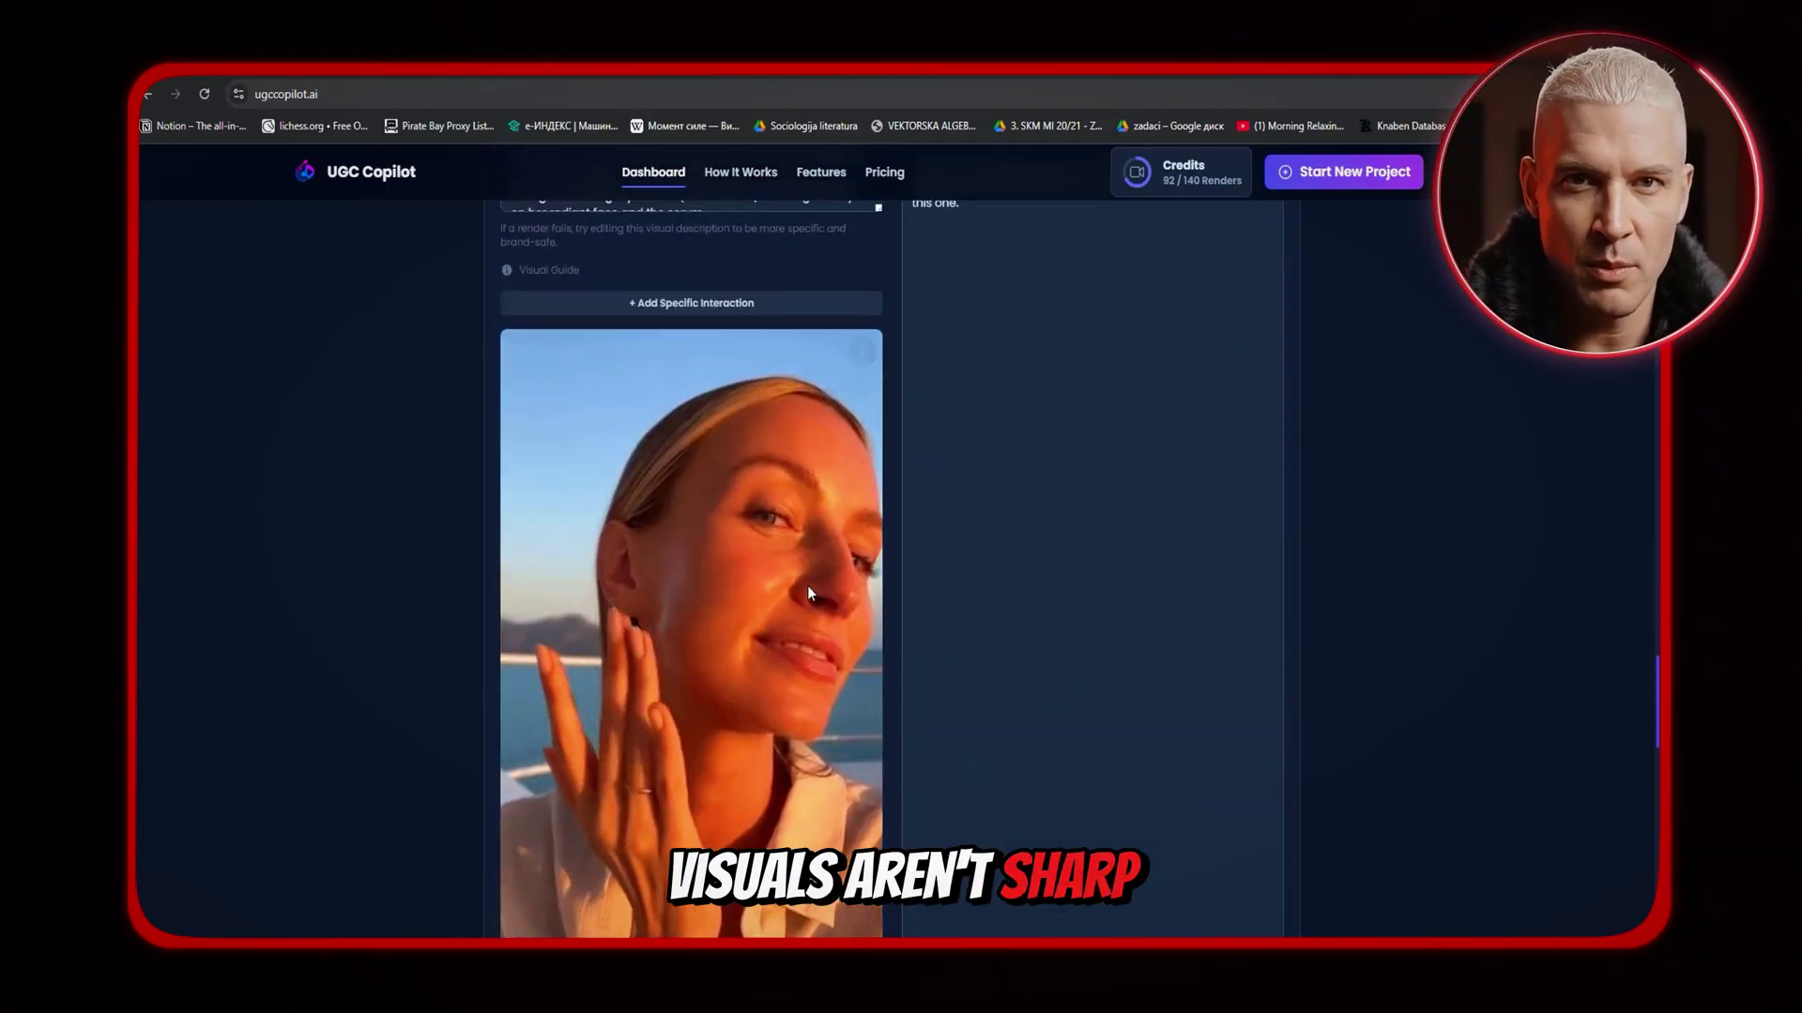
{"action": "scroll", "coordinate": [791, 467], "scroll_direction": "up", "scroll_amount": 1}
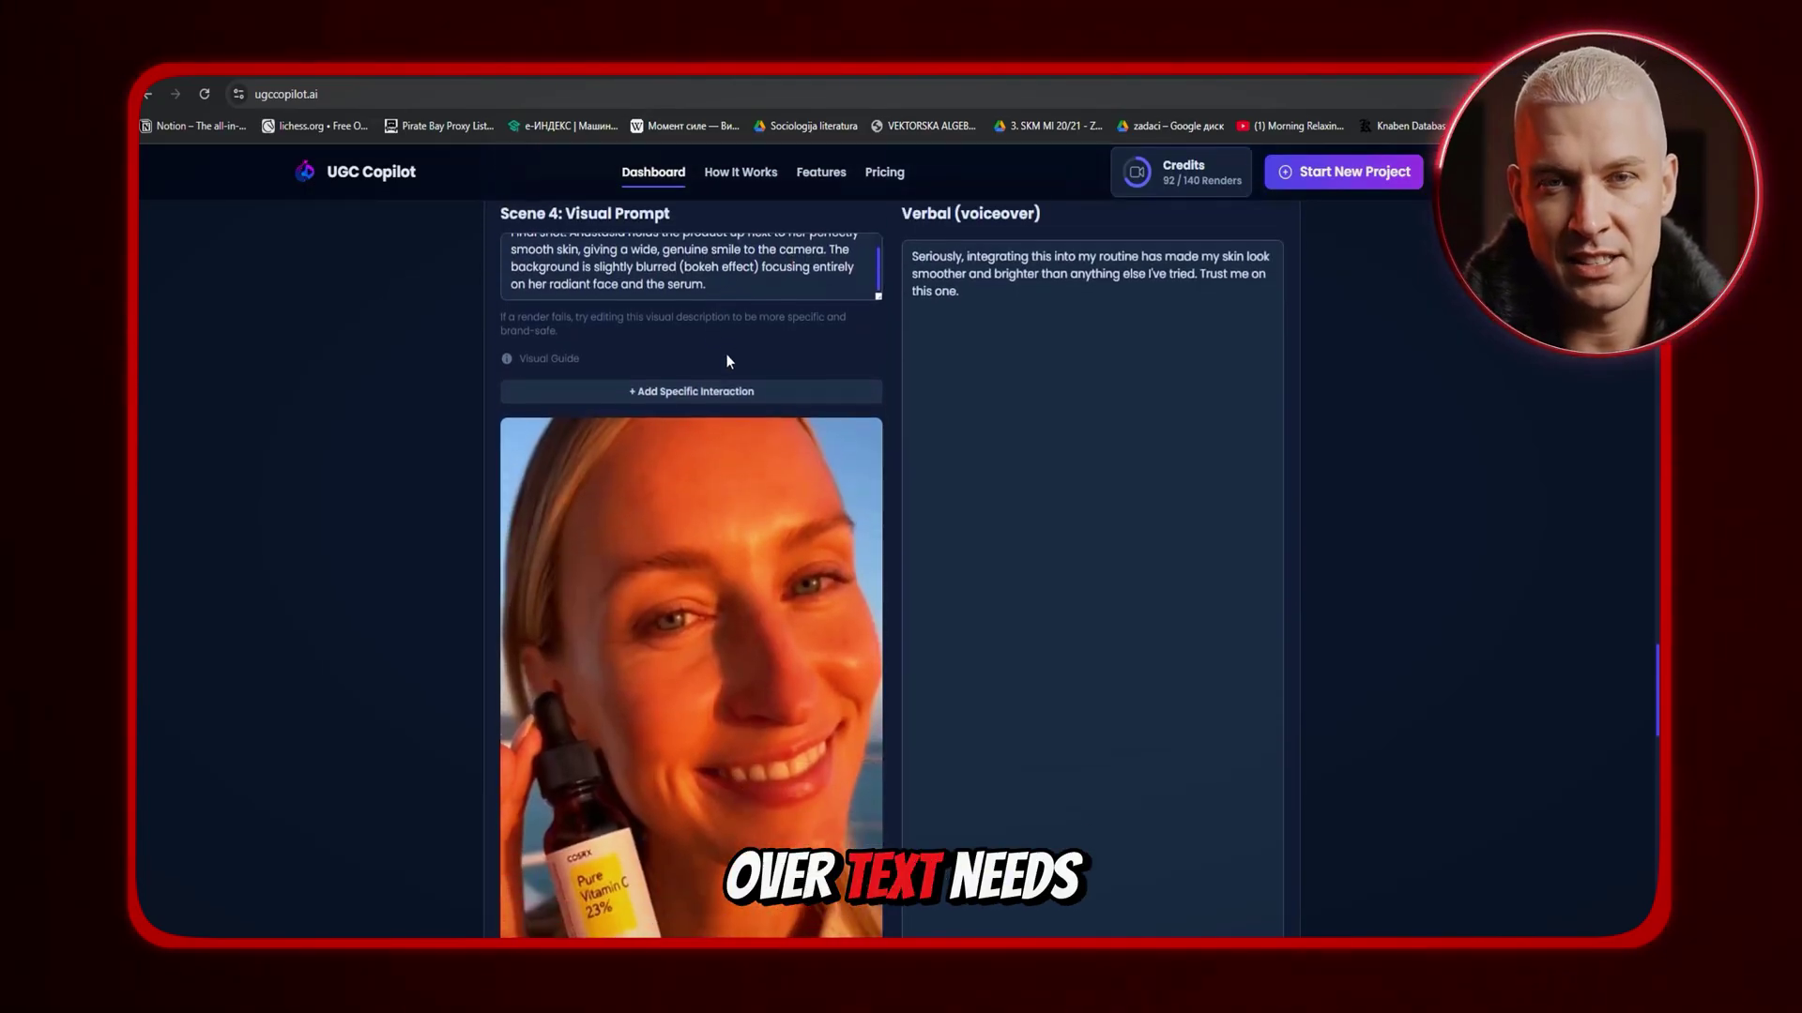
{"action": "left_click", "coordinate": [1033, 381]}
{"action": "key", "text": "ctrl+a"}
{"action": "scroll", "coordinate": [1033, 381], "scroll_direction": "down", "scroll_amount": 5}
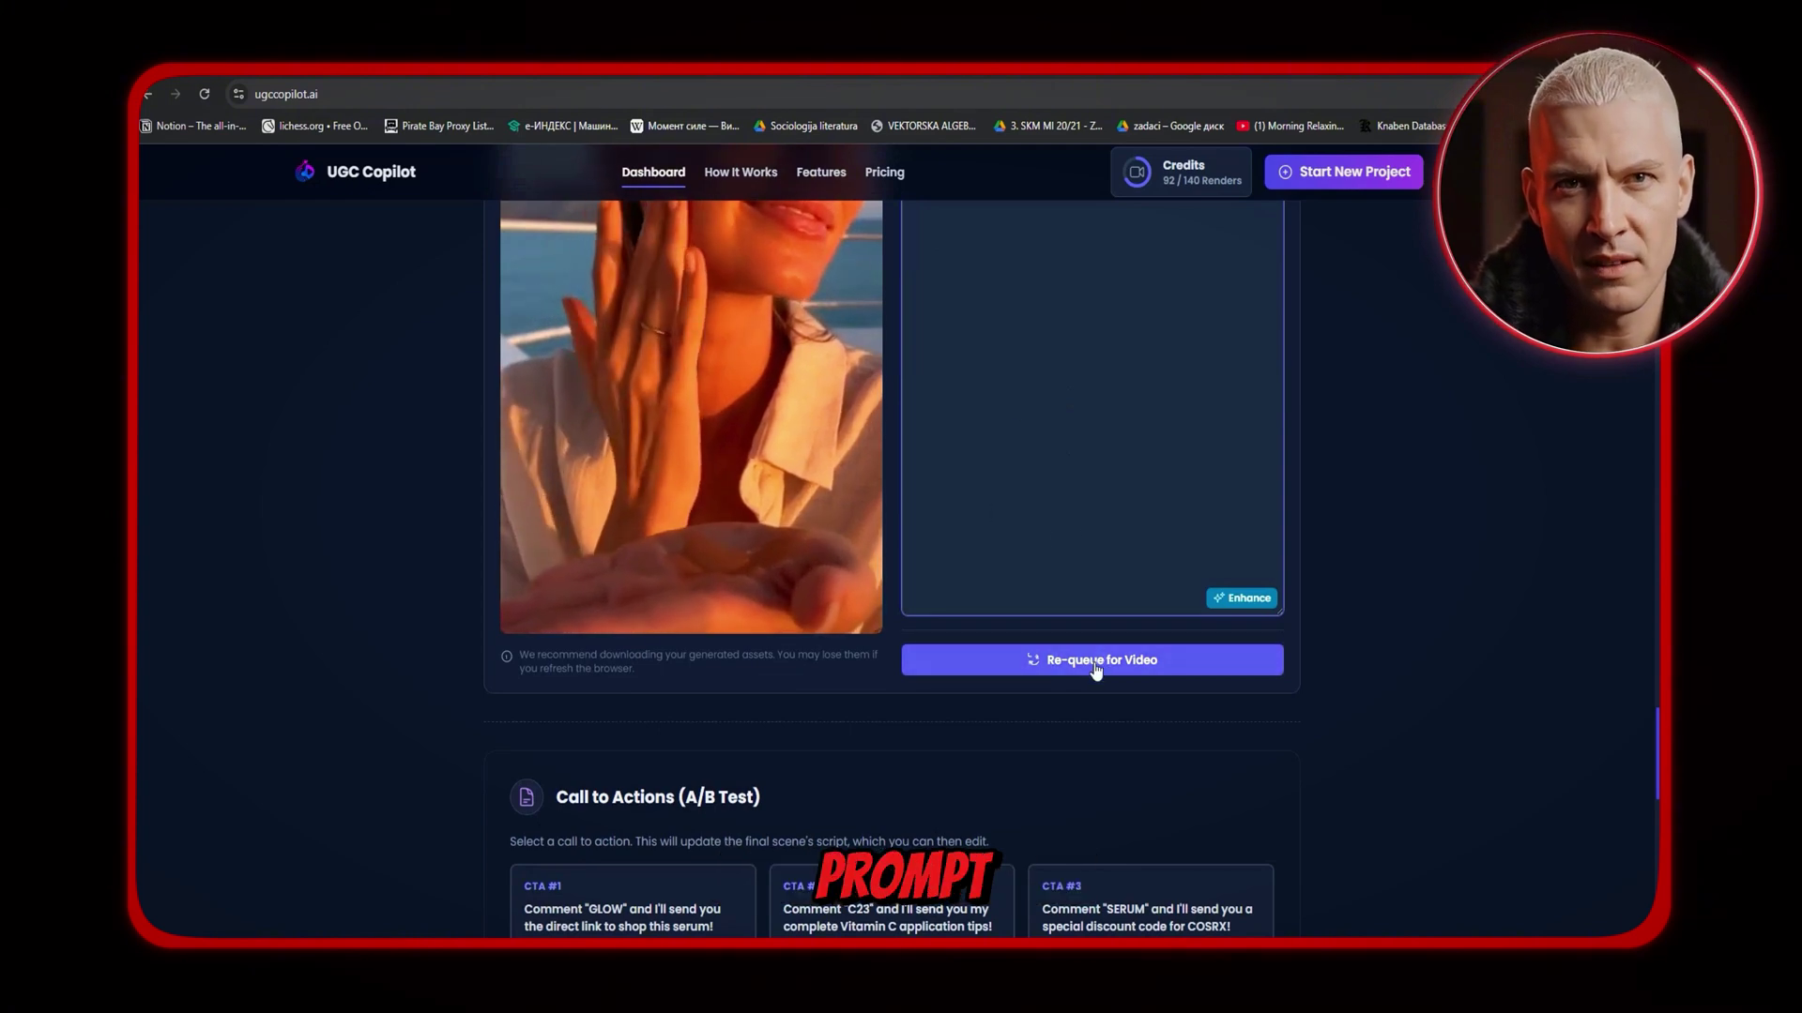
{"action": "scroll", "coordinate": [1094, 667], "scroll_direction": "up", "scroll_amount": 2}
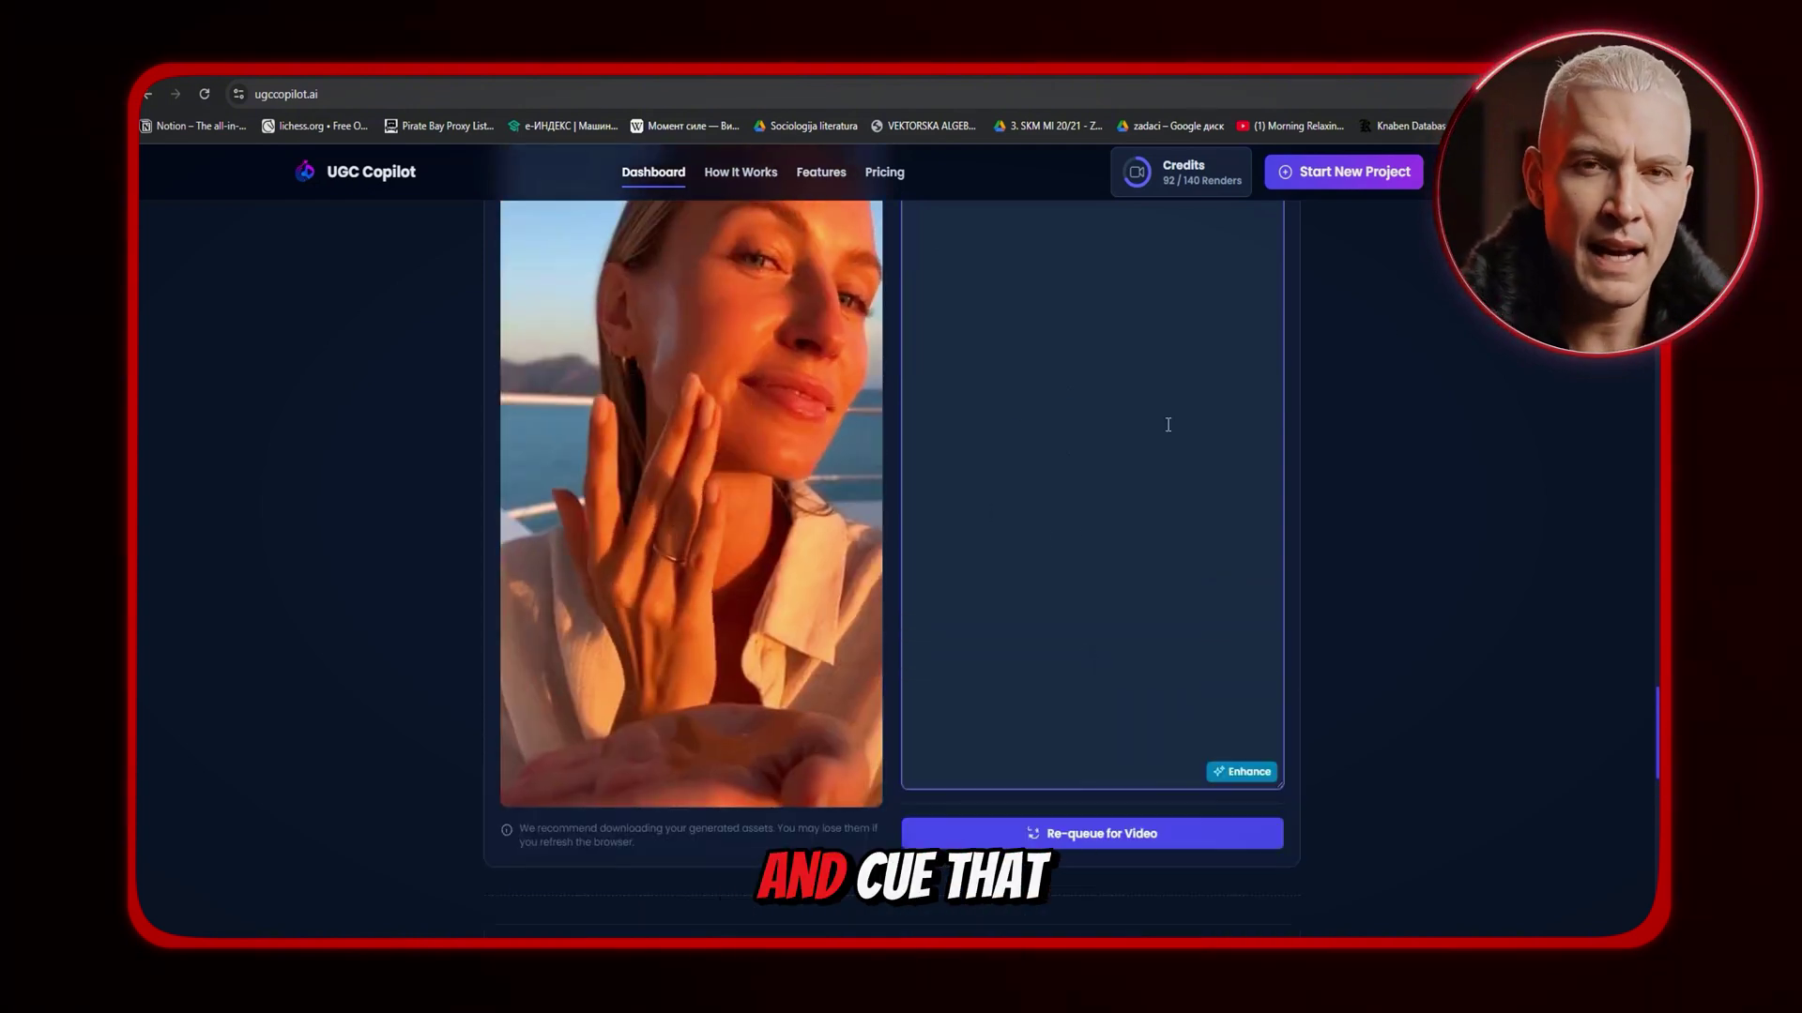
Re-queue Scene 4 for a fresh video render
{"action": "left_click", "coordinate": [1105, 834]}
{"action": "scroll", "coordinate": [1086, 367], "scroll_direction": "down", "scroll_amount": 5}
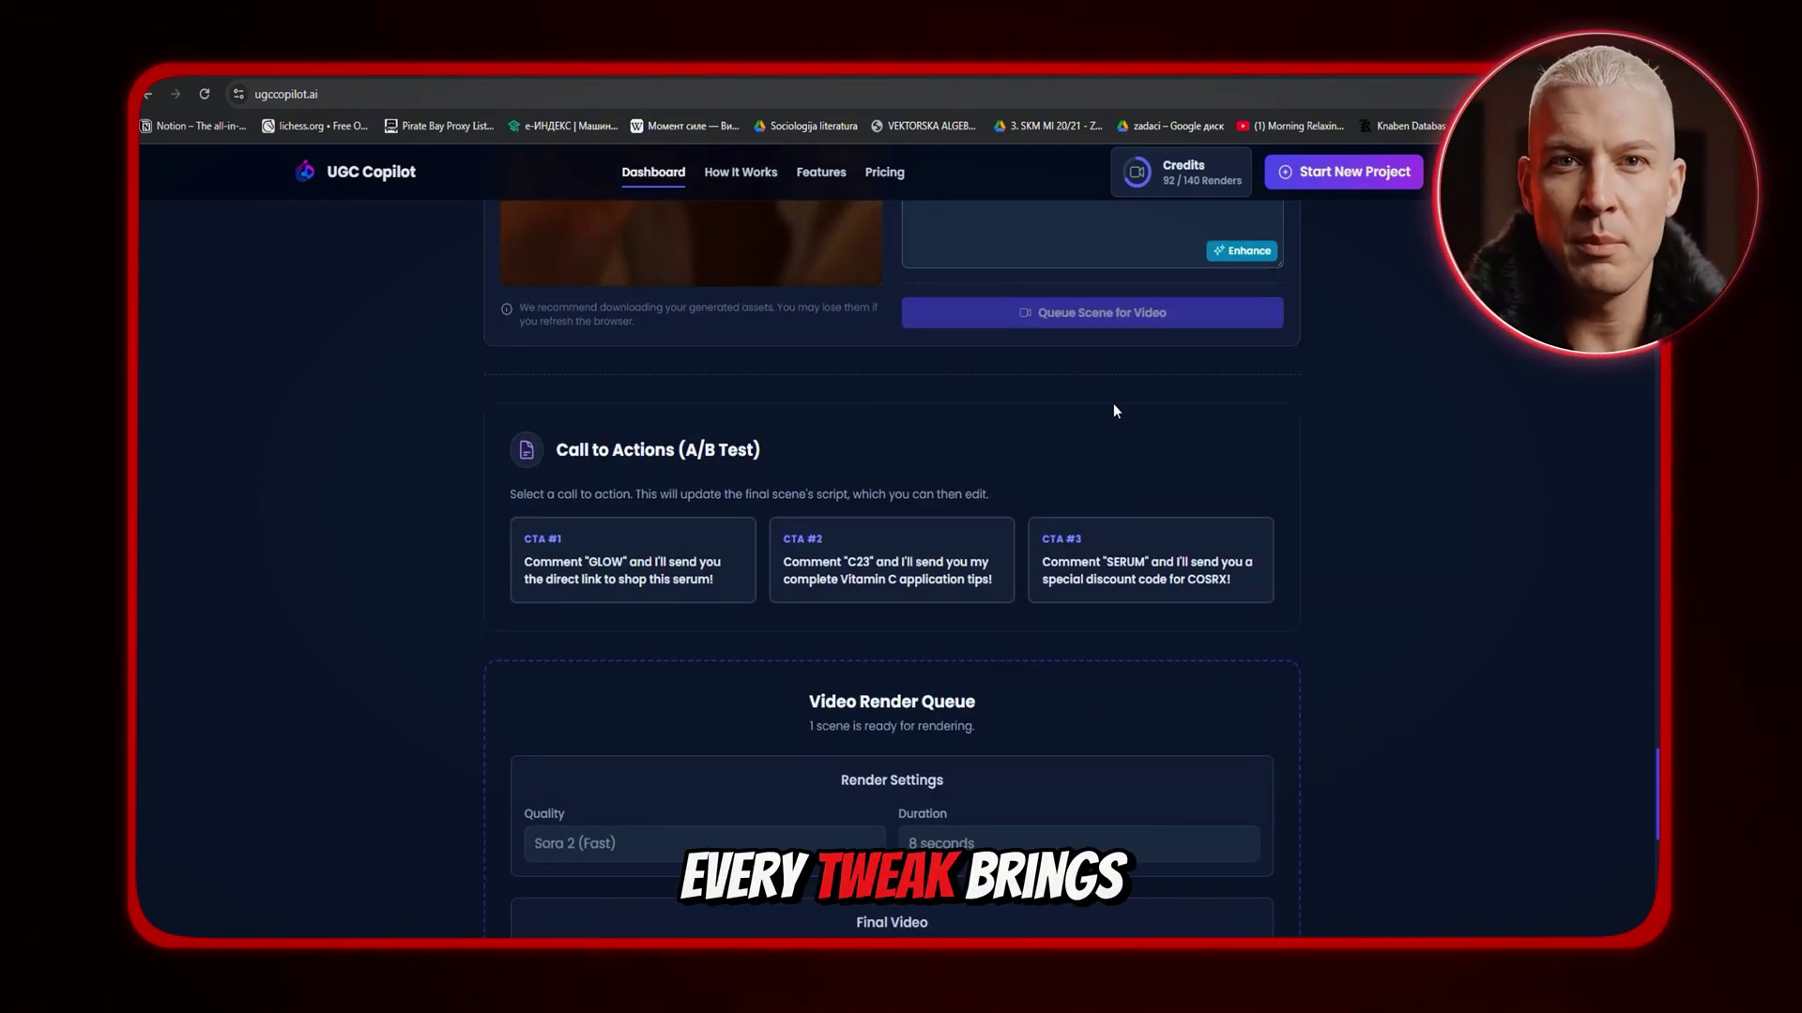
{"action": "scroll", "coordinate": [1199, 458], "scroll_direction": "up", "scroll_amount": 5}
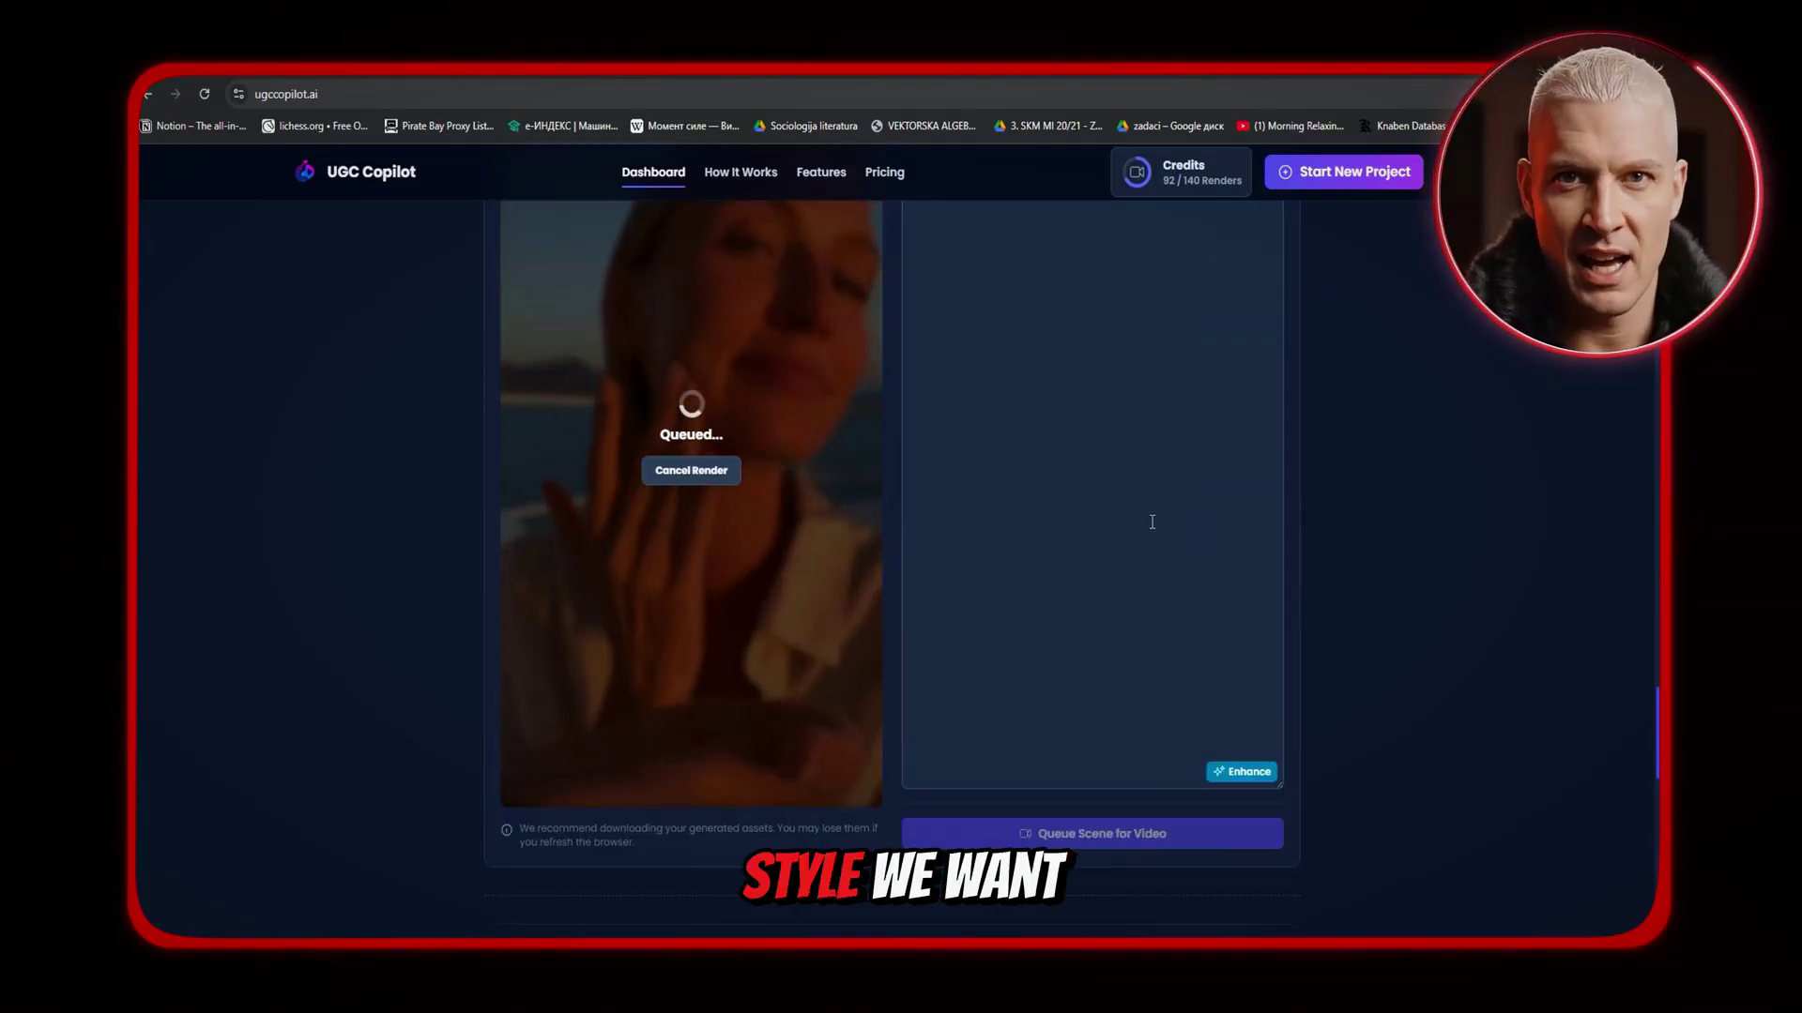
{"action": "scroll", "coordinate": [1156, 523], "scroll_direction": "up", "scroll_amount": 2}
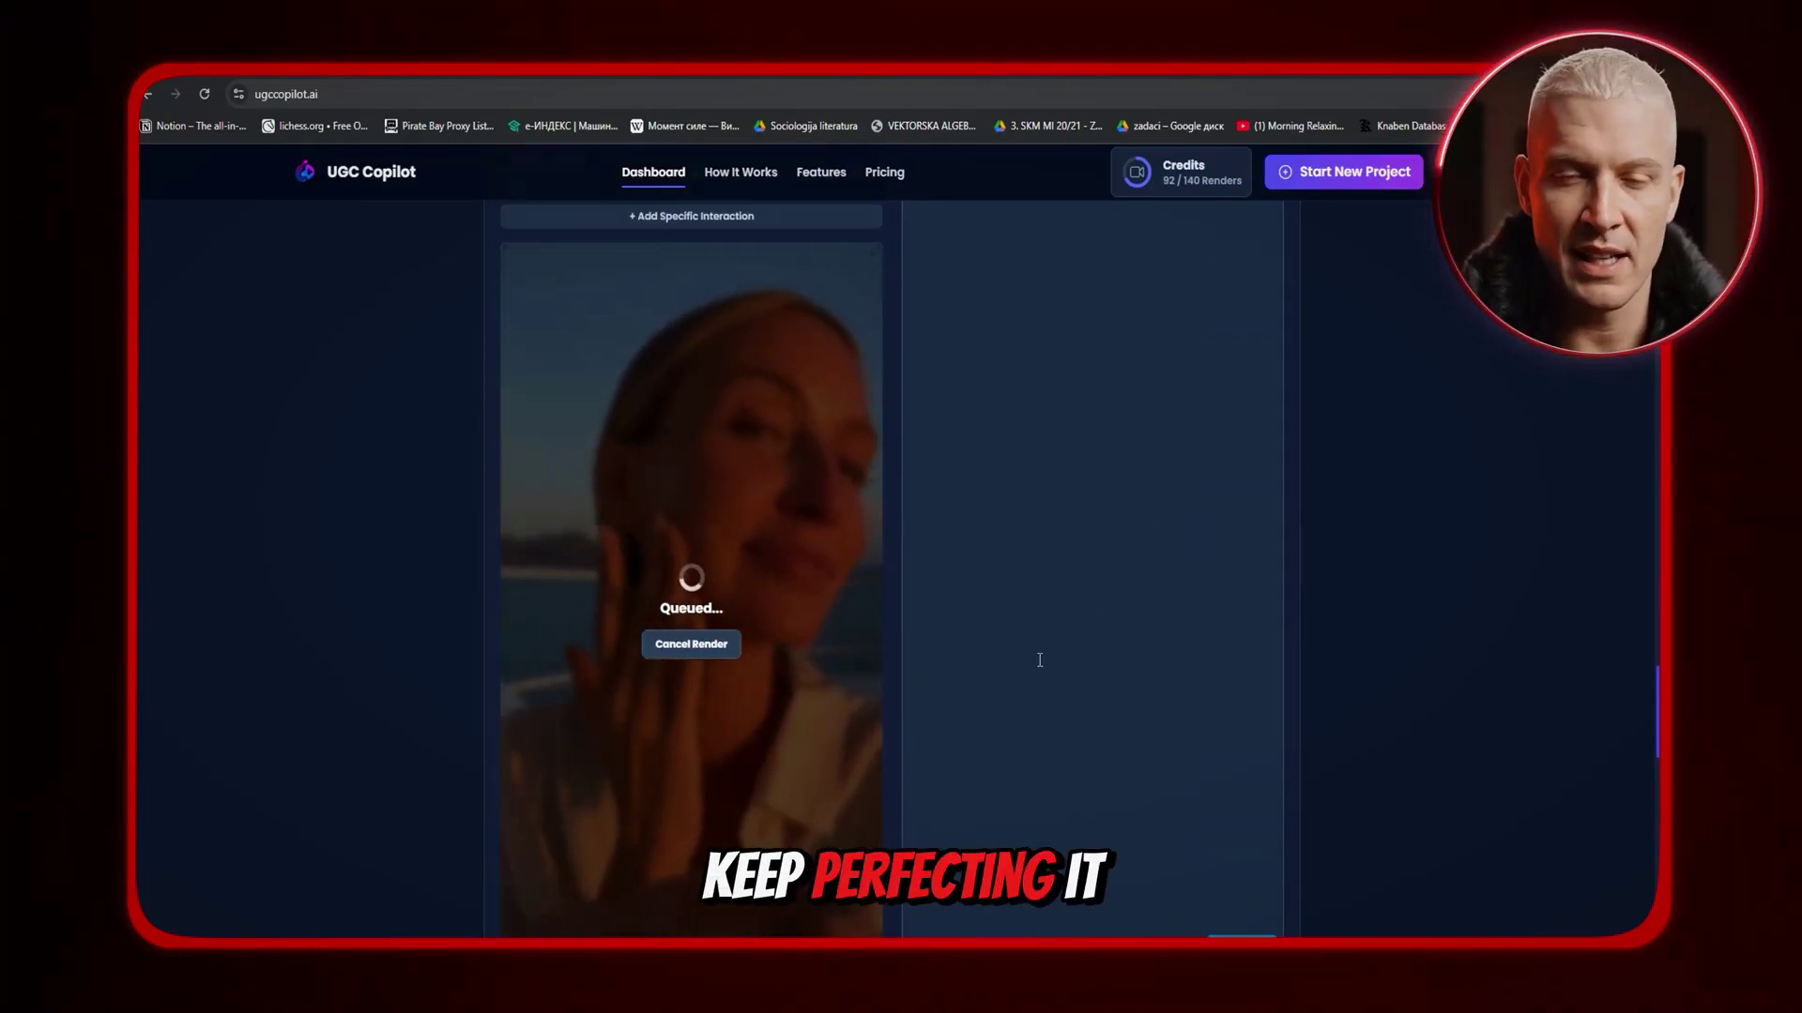
{"action": "scroll", "coordinate": [1113, 706], "scroll_direction": "down", "scroll_amount": 8}
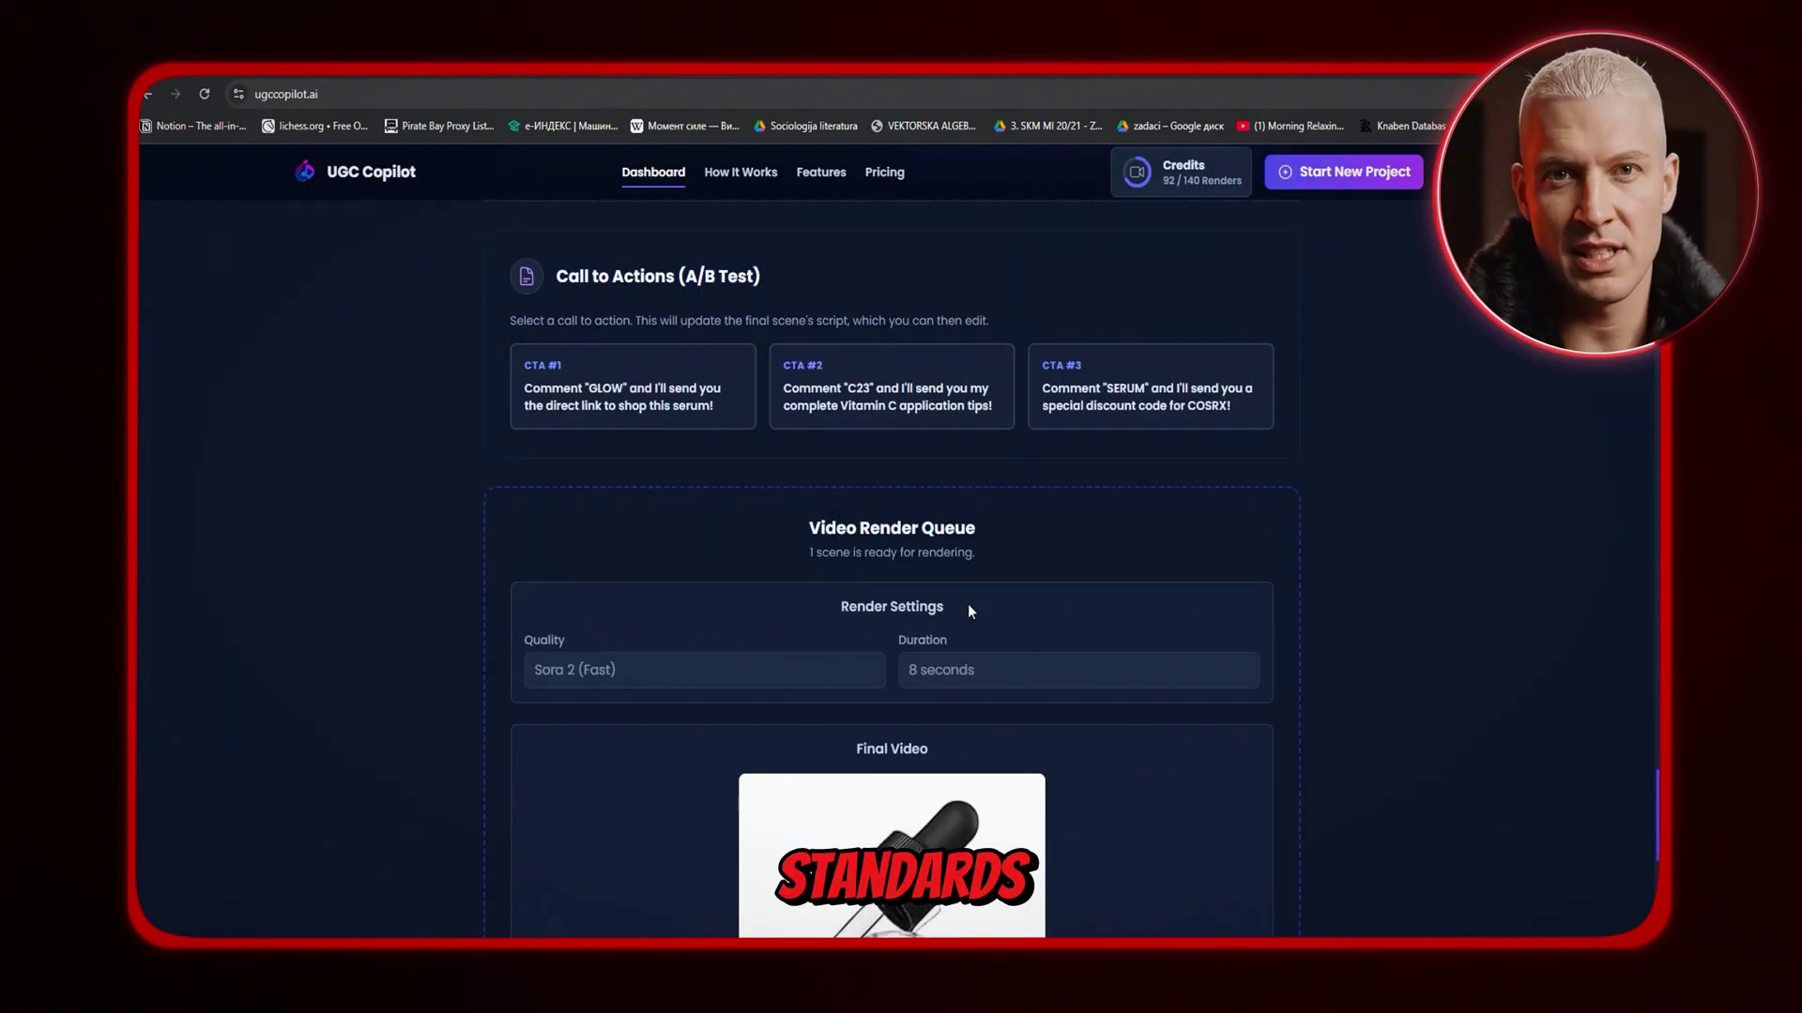